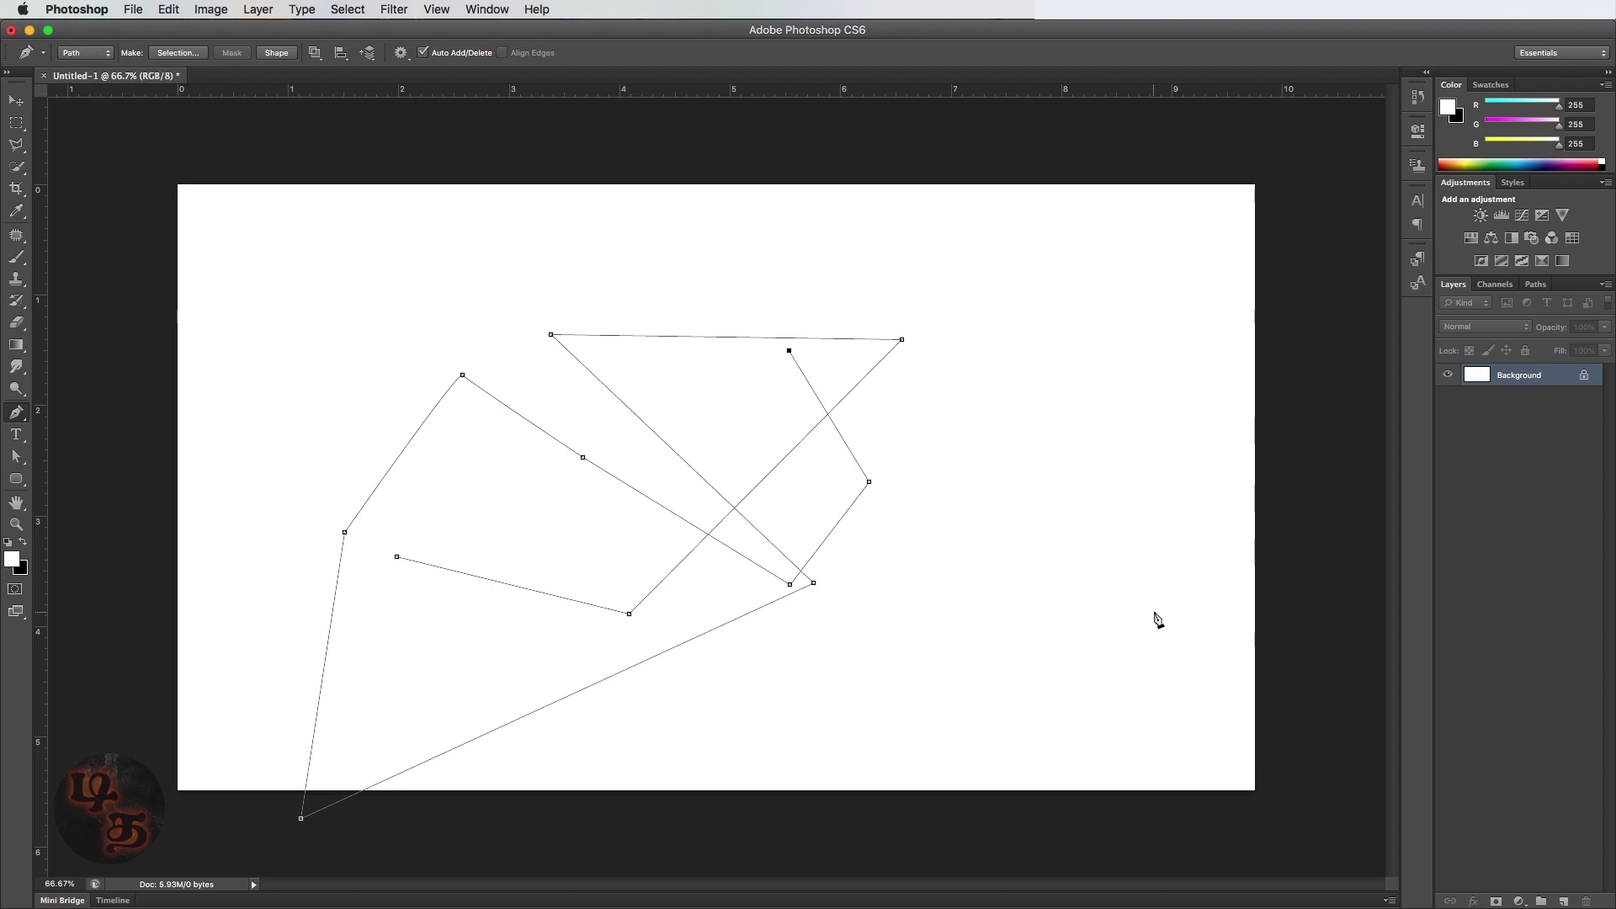
Step: Delete the existing zigzag path, and draw an arched path segment between two anchor points with the Pen tool
key("Delete")
key("Delete")
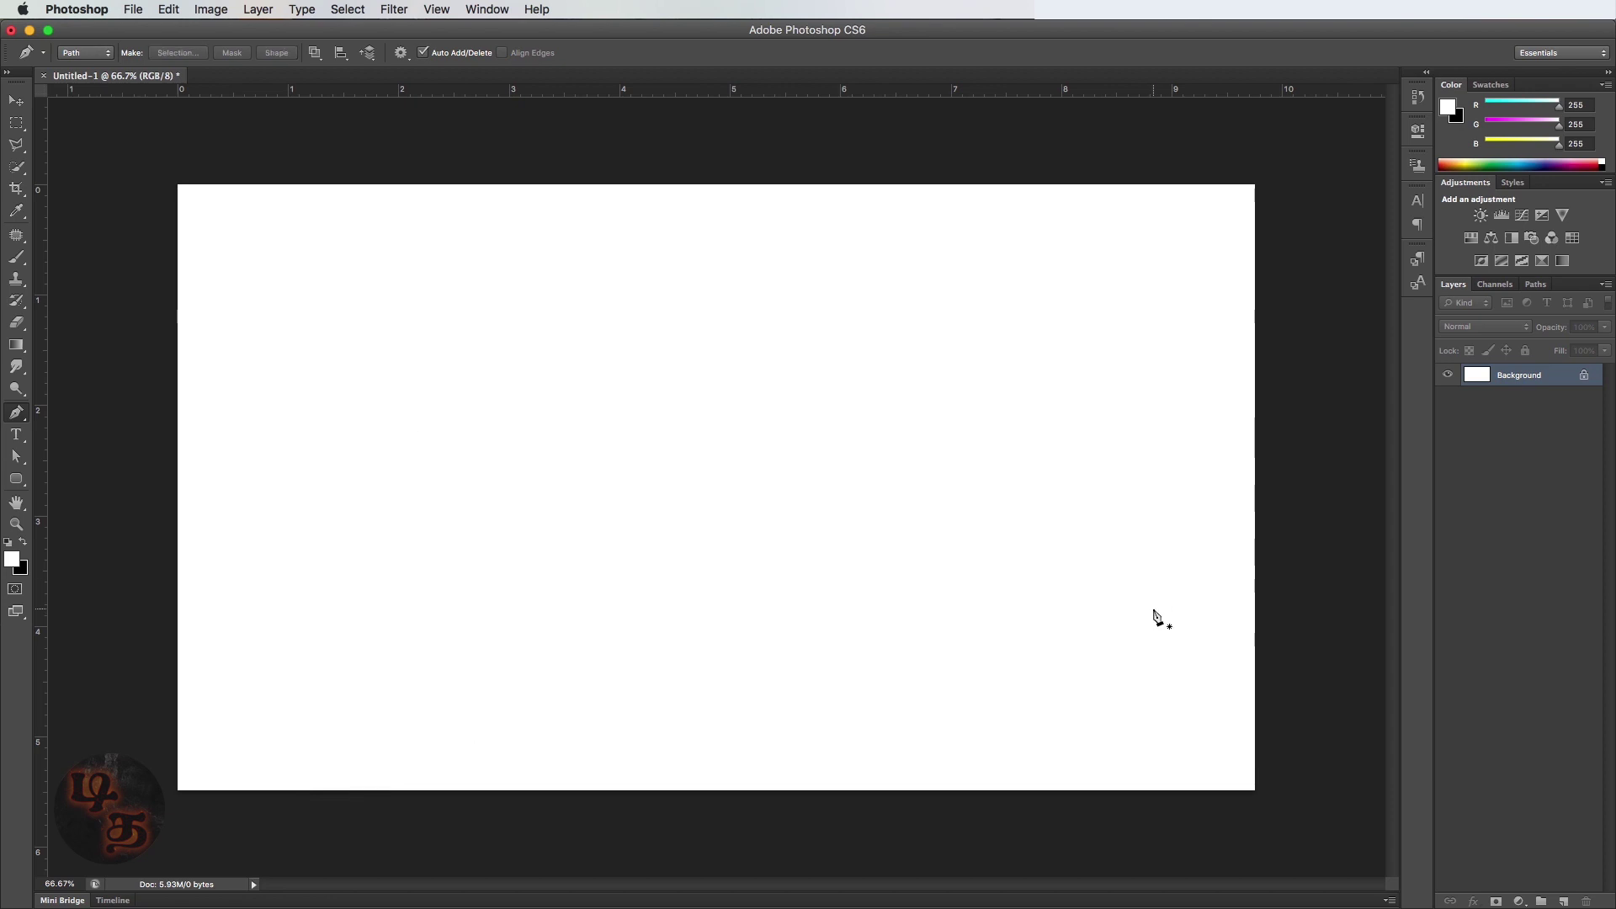
left_click(383, 528)
left_click_drag(671, 512, 868, 648)
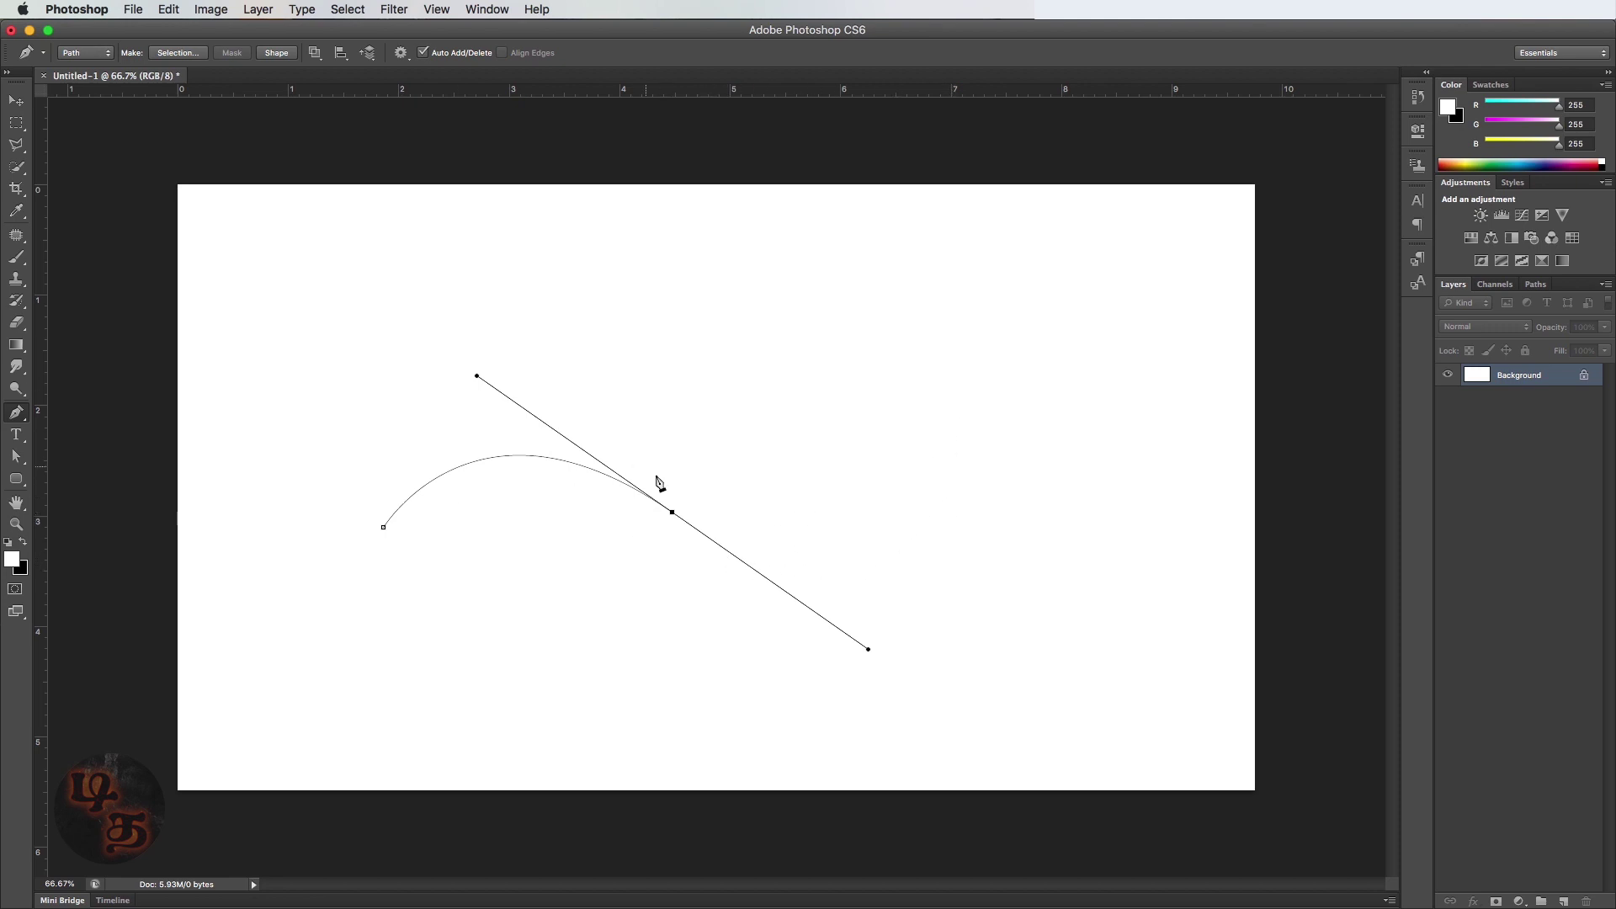
Step: Extend the path with a third anchor point up and to the right, and reshape the middle anchor's outgoing handle to form an S-curve
left_click(934, 435)
key("super+z")
left_click(934, 430)
left_click_drag(870, 651, 722, 327)
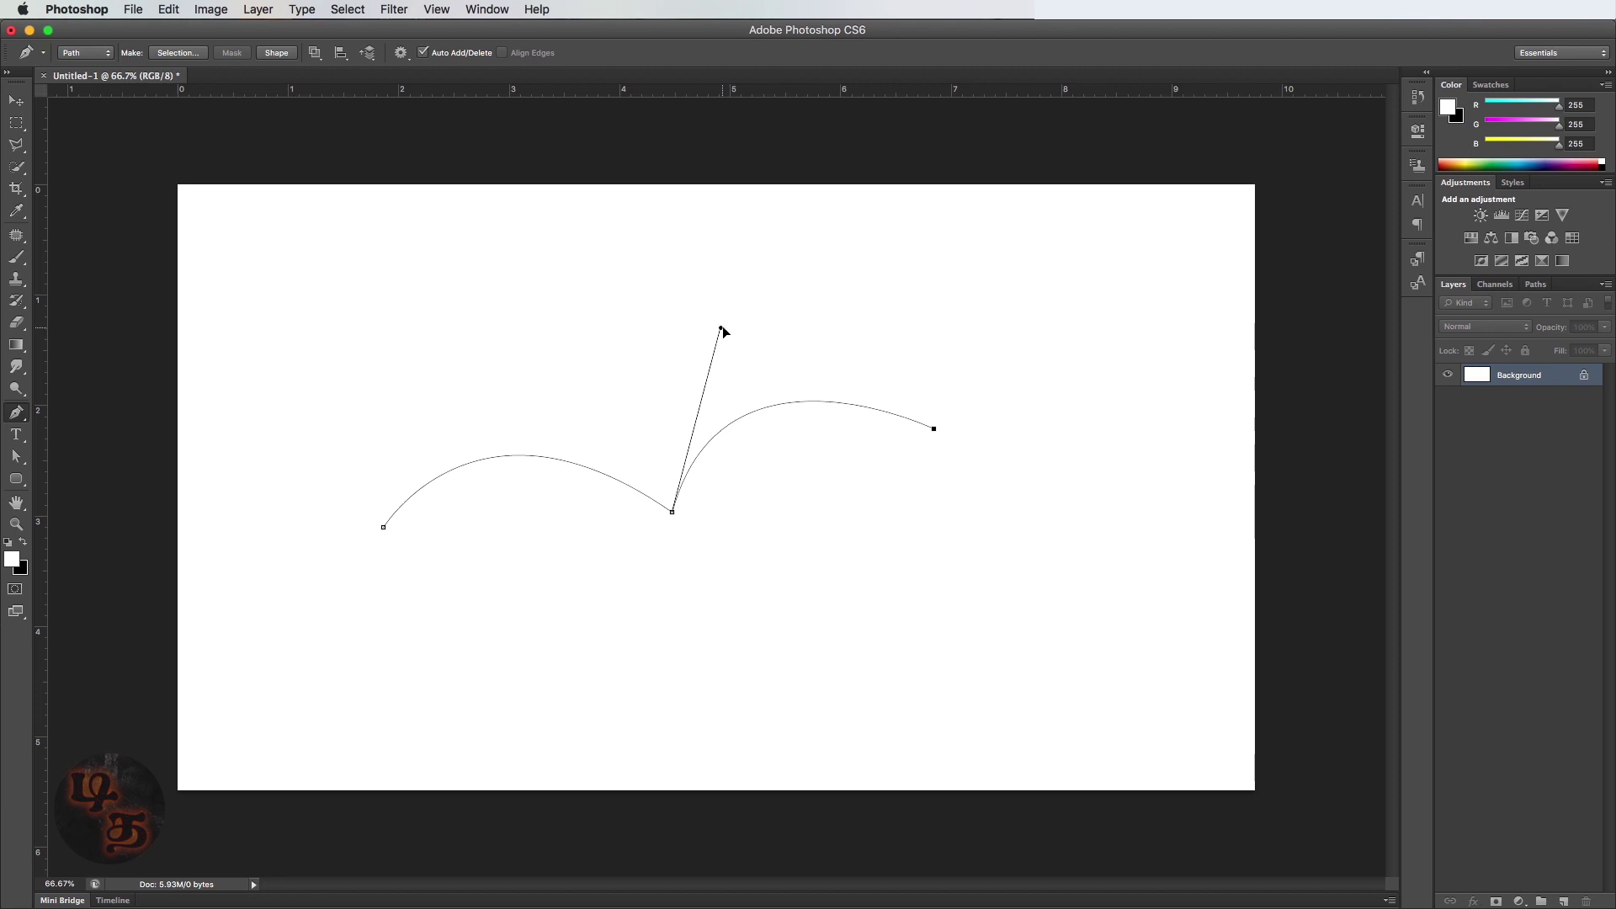
left_click_drag(722, 327, 816, 612)
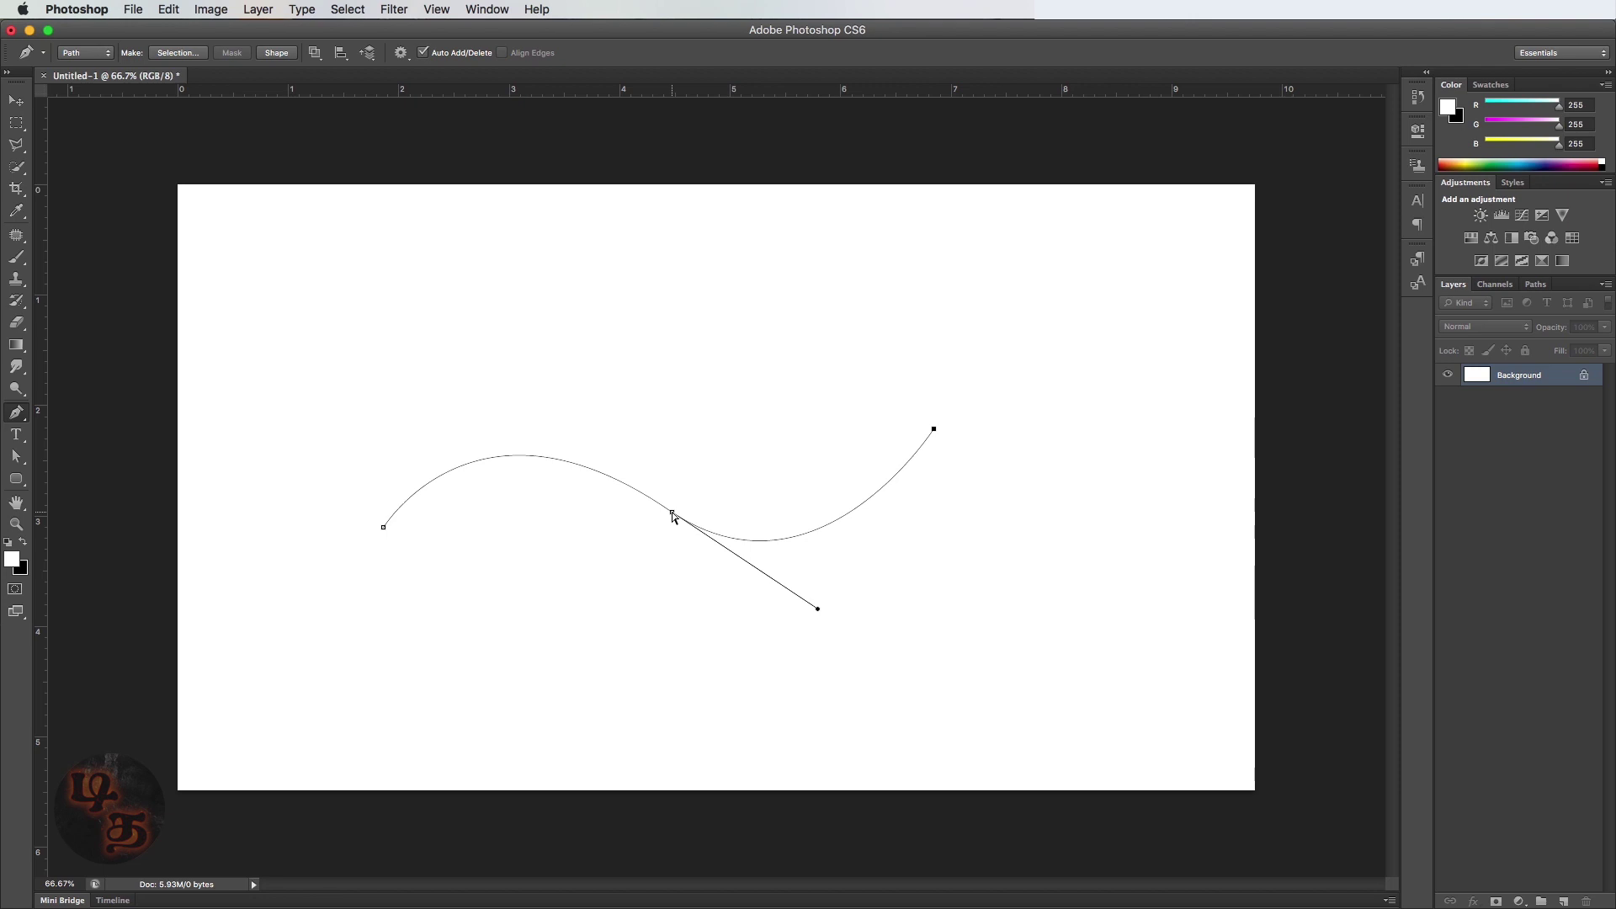
Step: Fine-tune both direction handles of the S-curve's middle anchor point, and dismiss the finished path
left_click(671, 512, "ctrl")
mouse_move(477, 376)
left_mouse_down()
mouse_move(483, 328)
mouse_move(487, 365)
left_mouse_up()
mouse_move(817, 607)
left_mouse_down()
mouse_move(956, 556)
mouse_move(810, 615)
left_mouse_up()
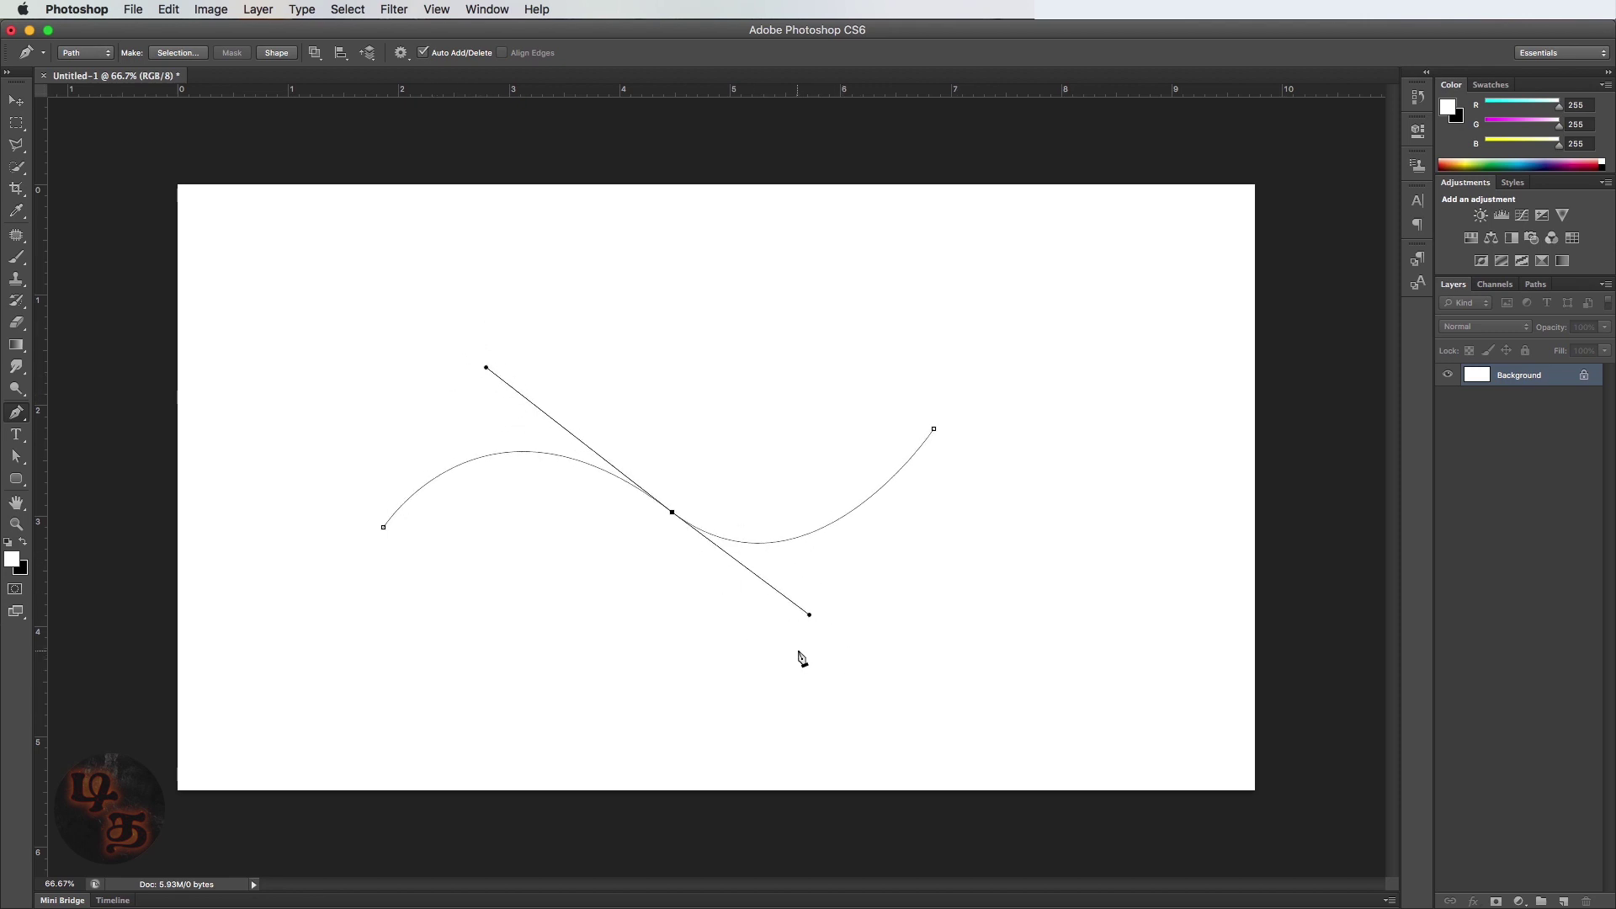
key("Return")
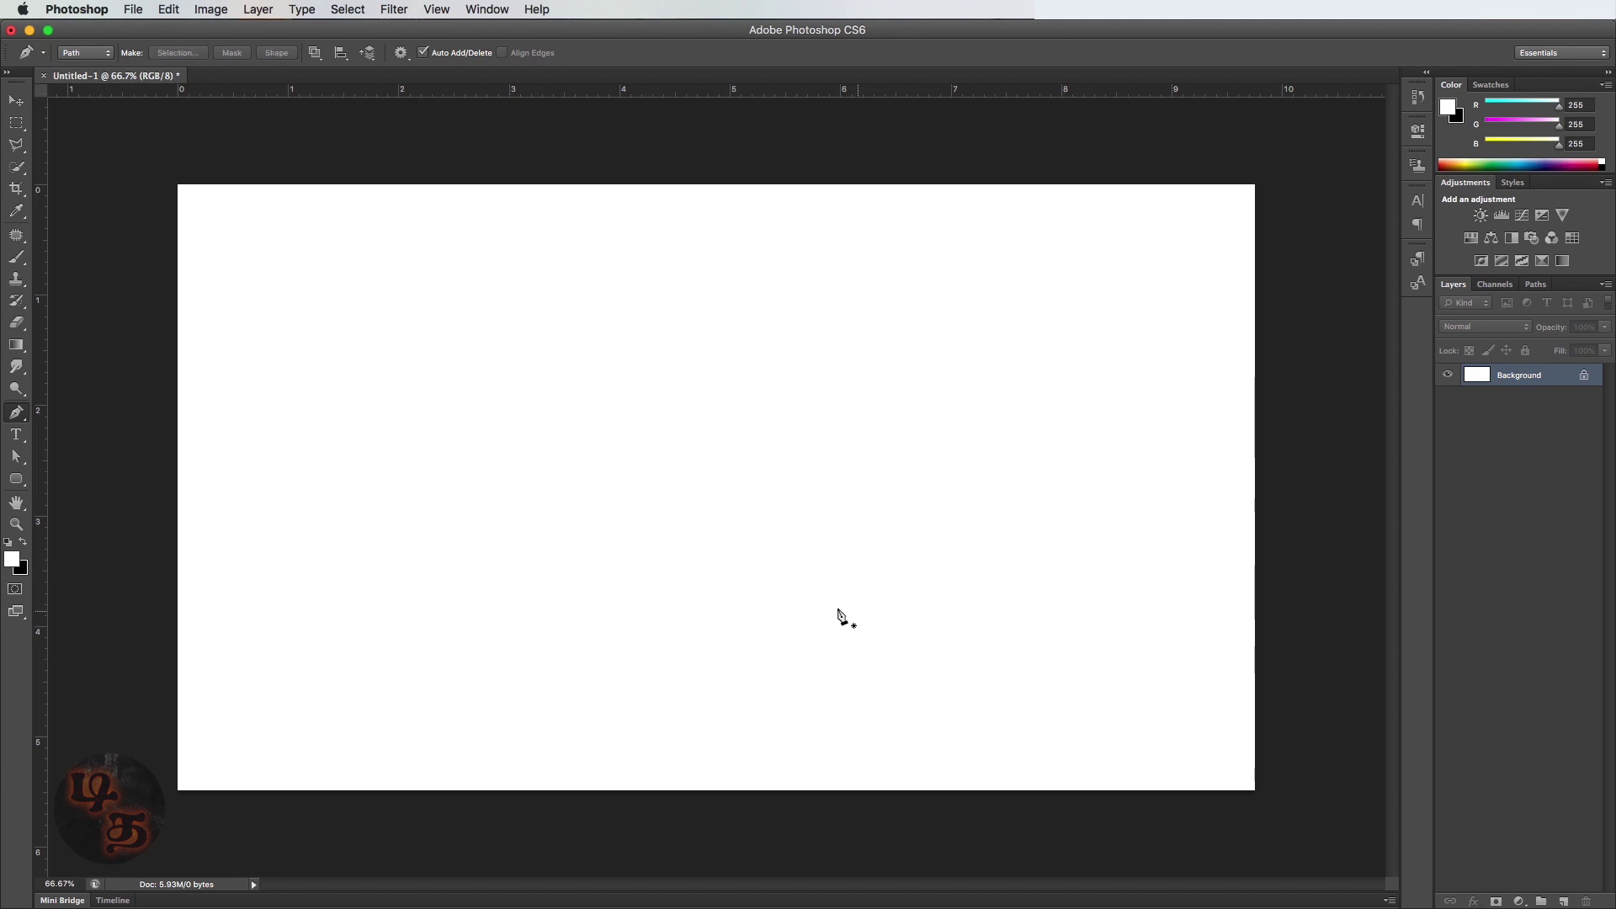
Step: Draw a new S-shaped path with three anchor points, and shorten the middle anchor's outgoing handle slightly
left_click(396, 550)
left_click(602, 469)
left_click_drag(616, 474, 774, 501)
left_click(831, 430)
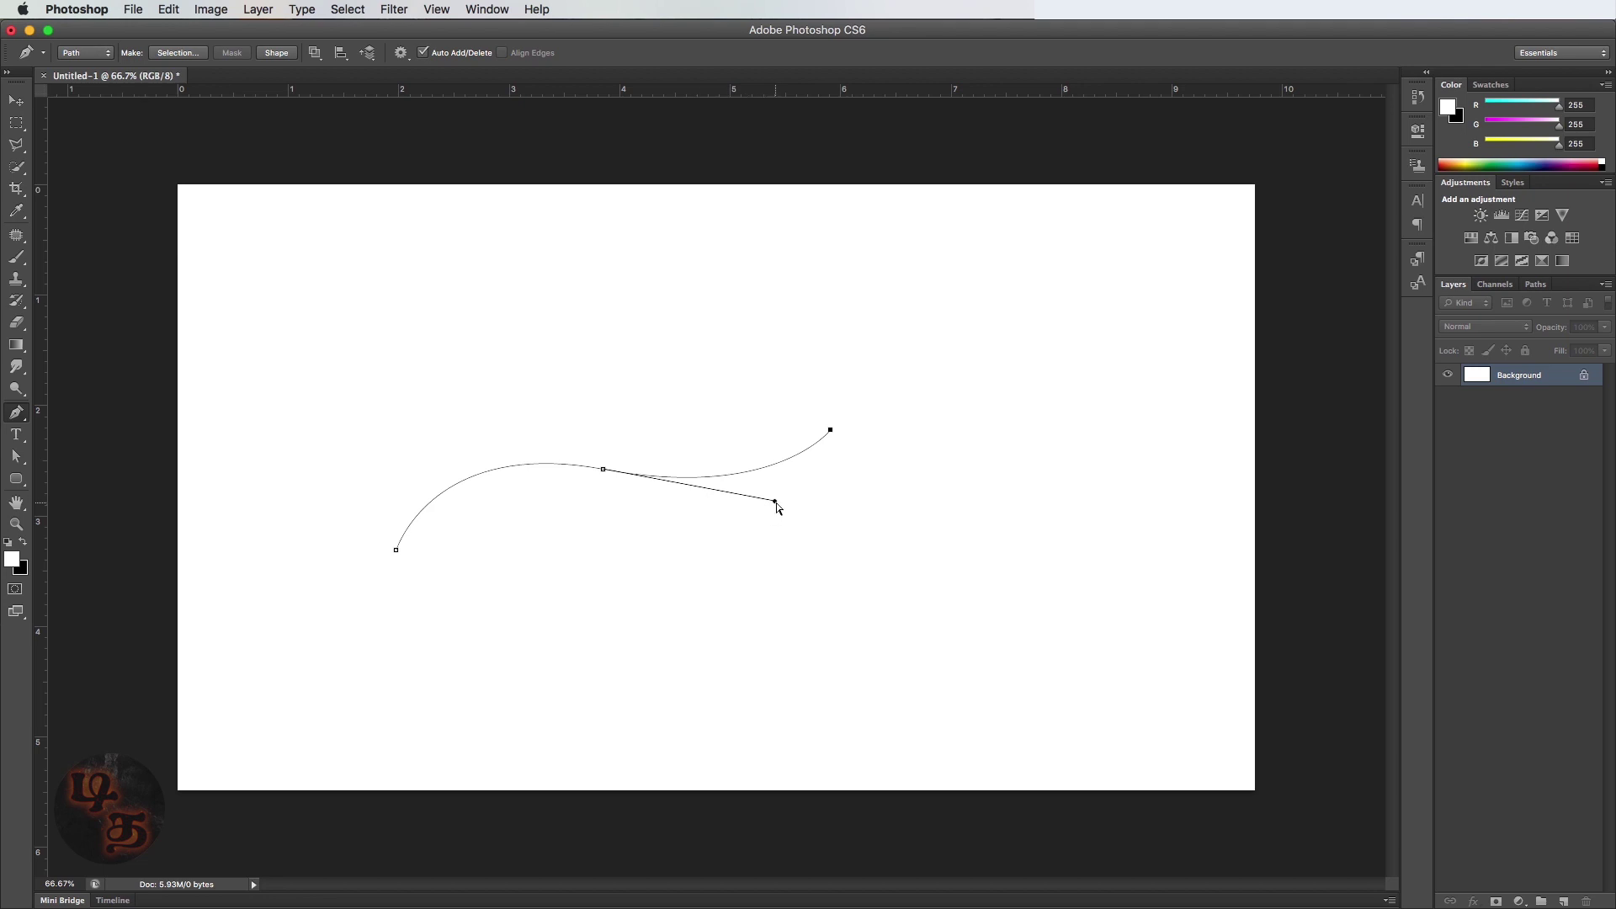
mouse_move(775, 502)
left_mouse_down()
mouse_move(807, 591)
mouse_move(756, 474)
mouse_move(767, 569)
mouse_move(747, 451)
mouse_move(761, 569)
mouse_move(751, 450)
mouse_move(755, 588)
mouse_move(751, 452)
mouse_move(751, 568)
mouse_move(751, 476)
mouse_move(751, 550)
mouse_move(638, 494)
mouse_move(769, 539)
mouse_move(618, 480)
mouse_move(705, 520)
mouse_move(747, 508)
left_mouse_up()
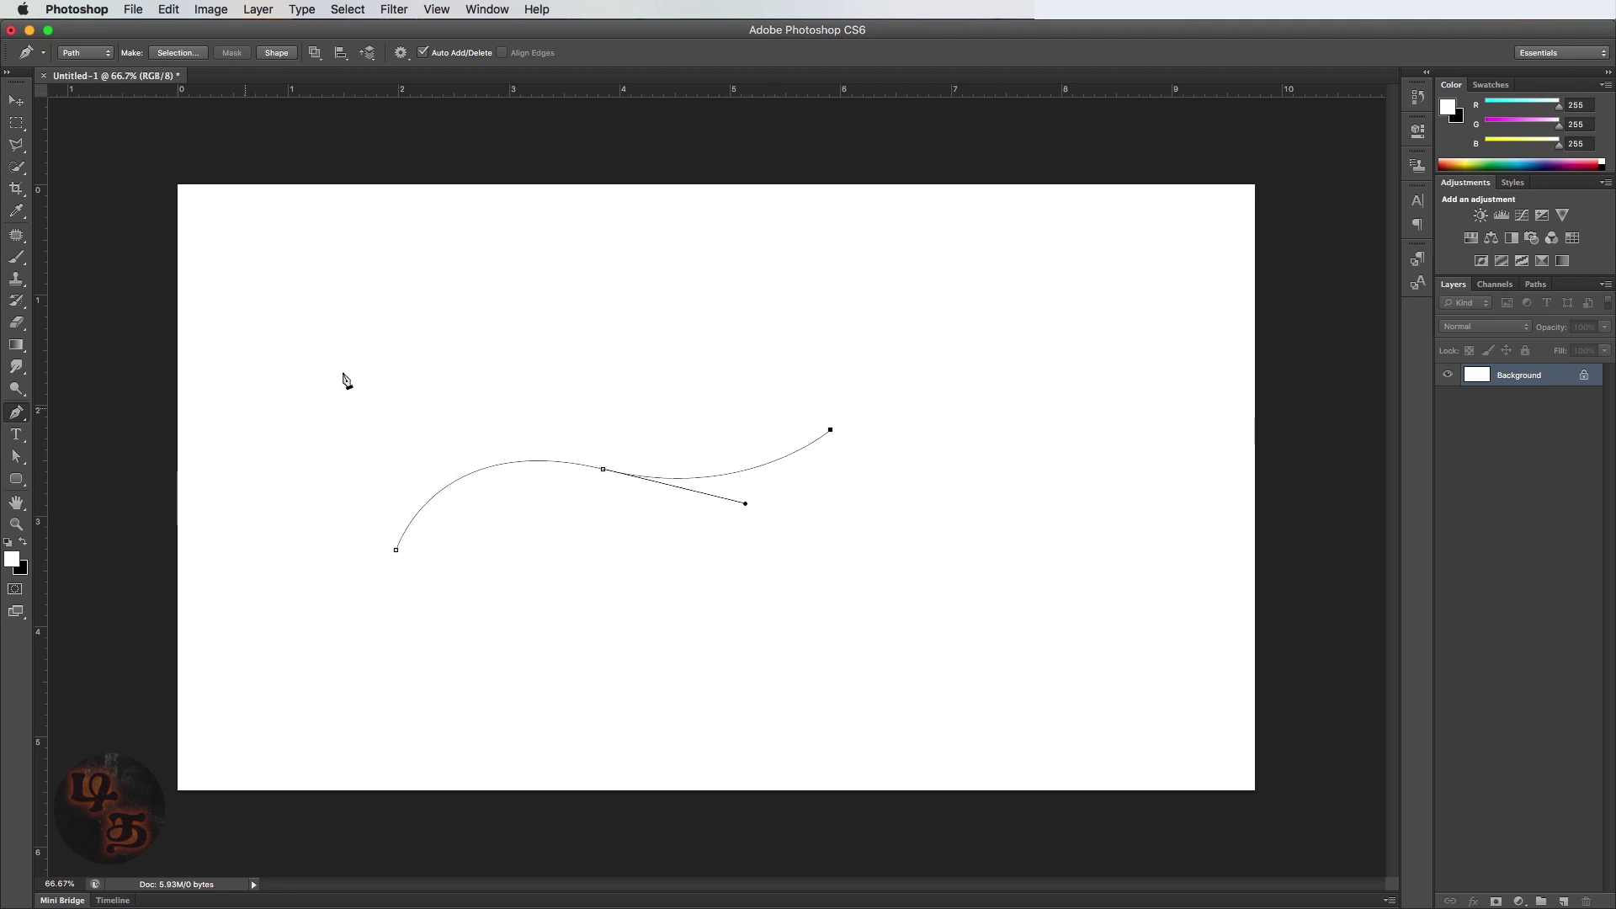
Step: Try extending the S-curve with three straight segments, and undo them
left_click(873, 351)
left_click(939, 323)
left_click(1014, 462)
key("super+z")
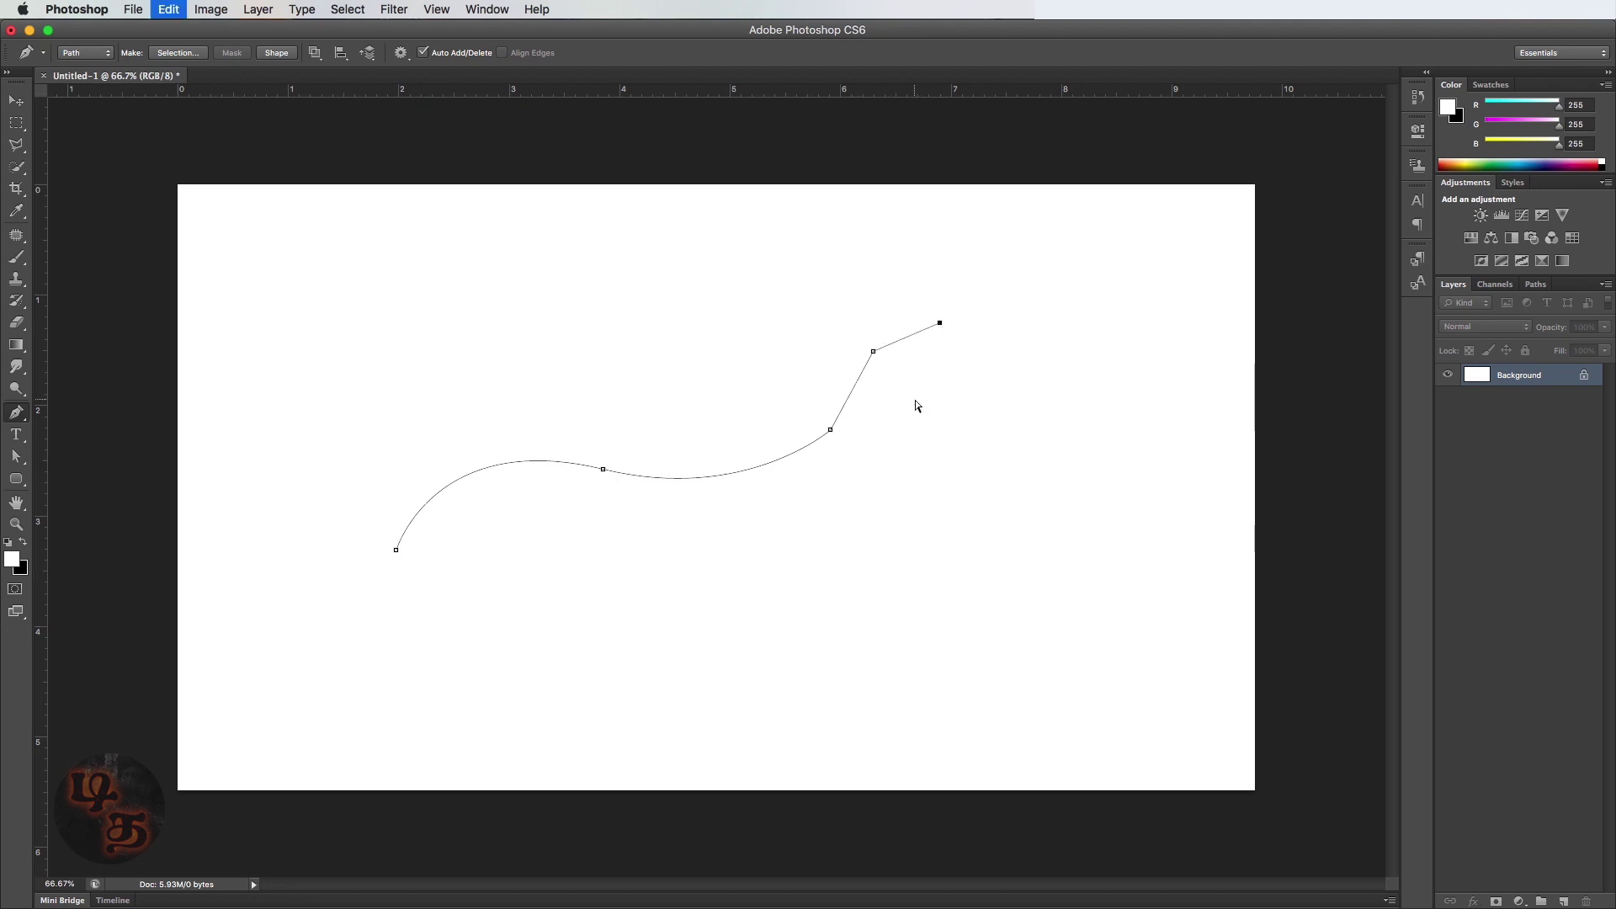
key("alt+super+z")
key("alt+super+z")
Step: Add a curved segment rising from the path's upper end, and remove the new end anchor's outgoing direction handle
left_click_drag(889, 351, 897, 307)
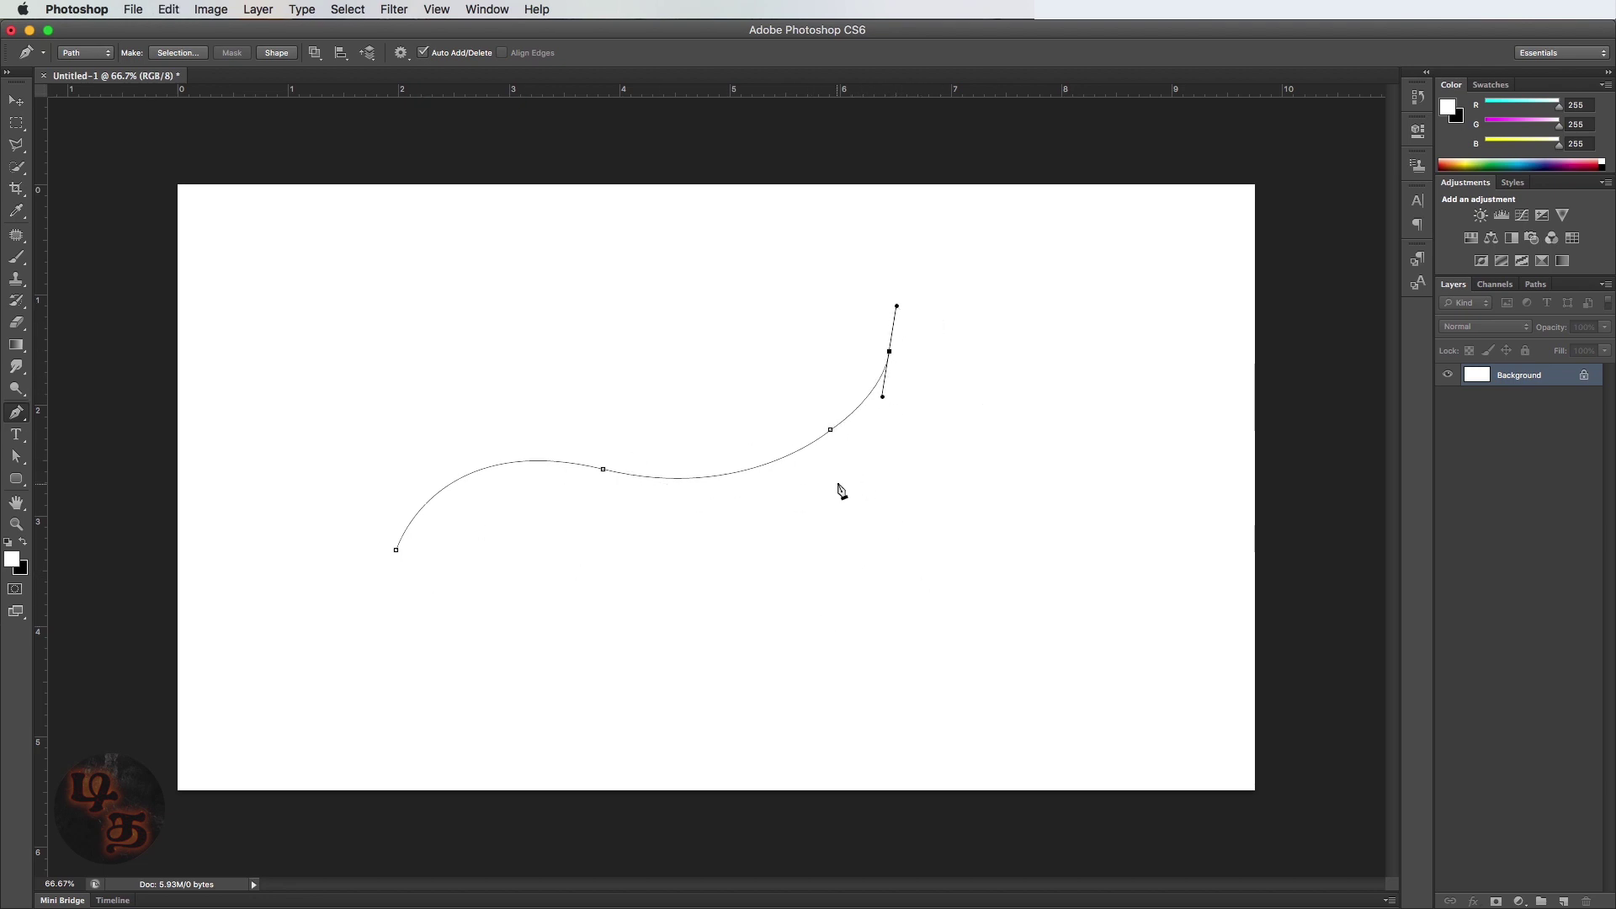
key("super+z")
left_click(967, 270)
key("super+z")
left_click(889, 351, "alt")
Step: Try continuing the path from its cornered end point with three straight segments, and undo them
left_click(950, 291)
left_click(1045, 385)
left_click(962, 499)
key("super+z")
key("alt+super+z")
key("alt+super+z")
Step: Add an anchor point on the path's first arch with the Add Anchor Point tool, and adjust both of its direction handles
left_click(15, 412)
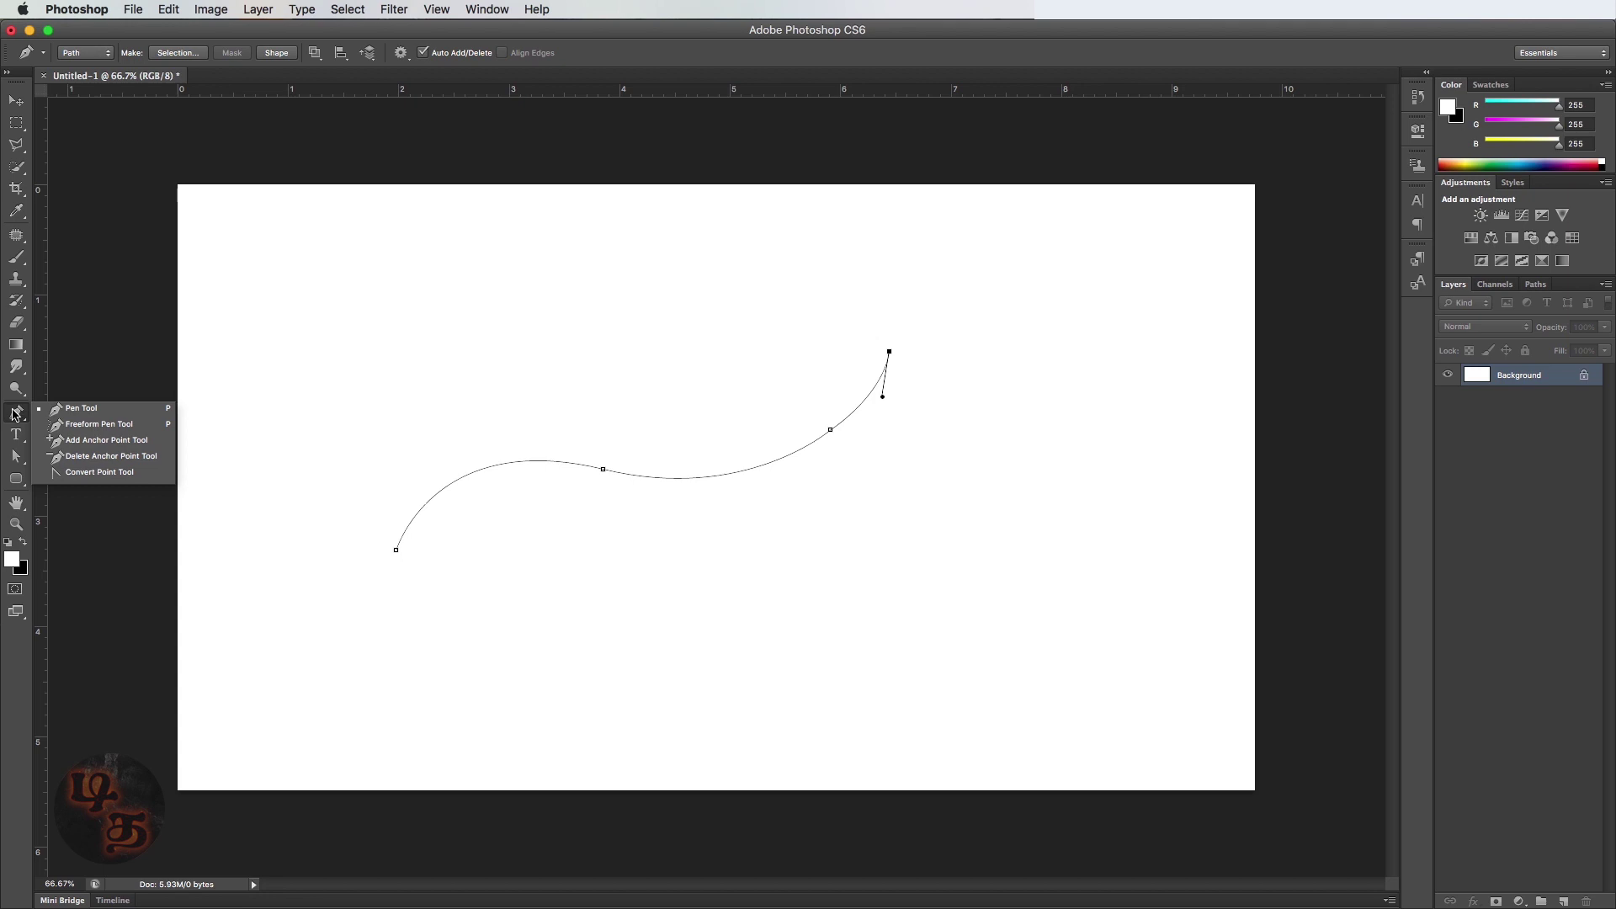
left_click(83, 440)
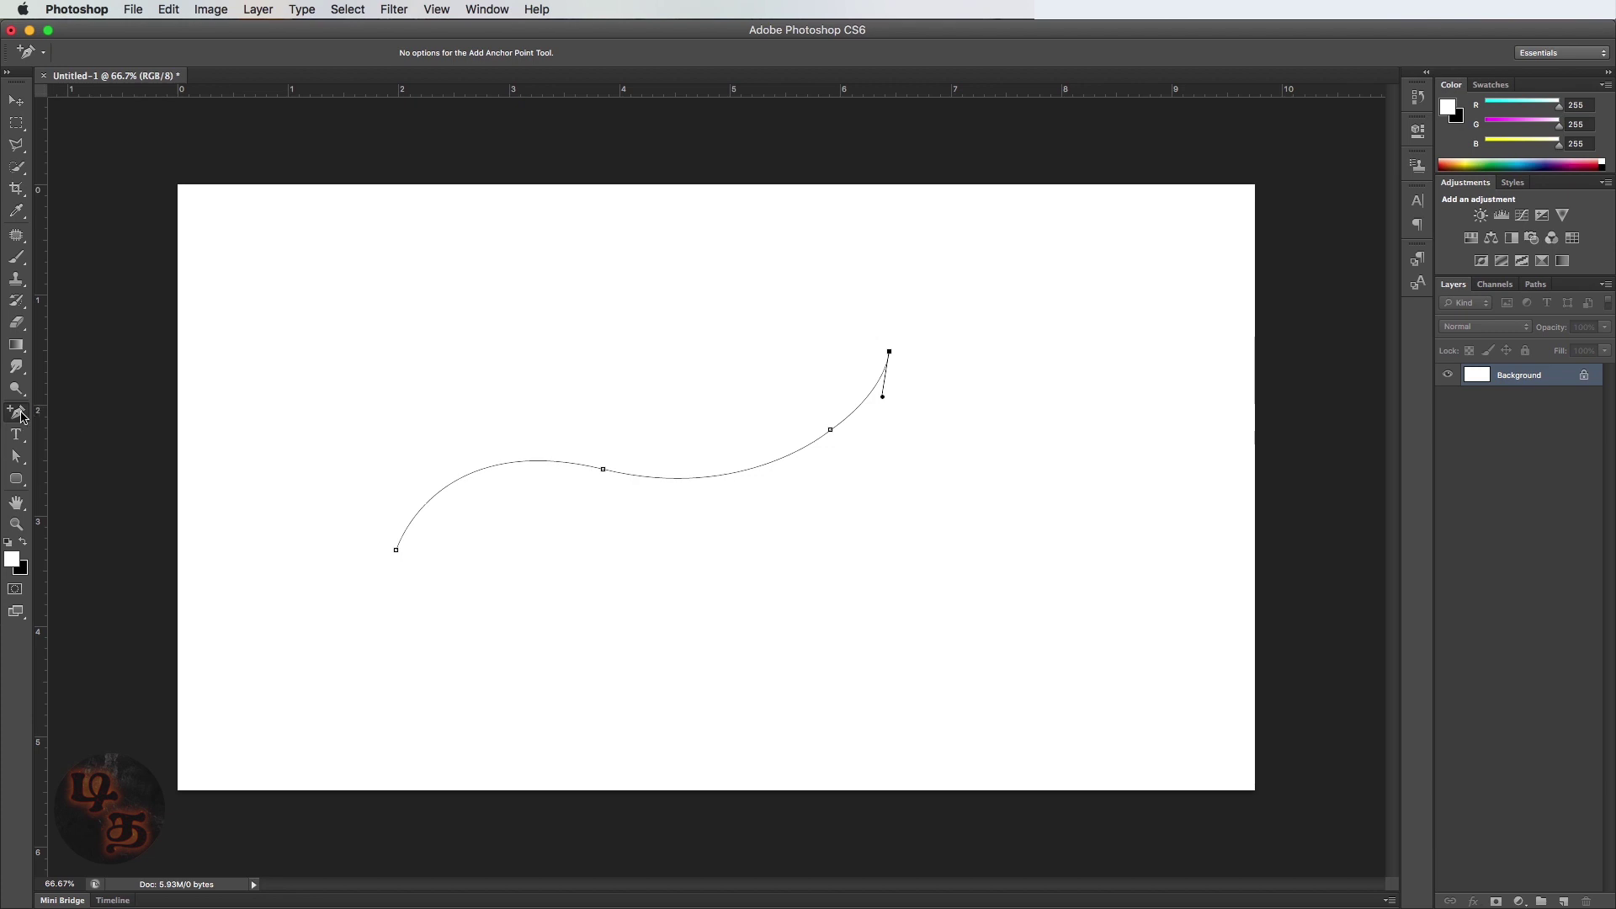
left_click(473, 473)
mouse_move(474, 474)
left_mouse_down()
mouse_move(447, 426)
mouse_move(494, 518)
mouse_move(451, 441)
mouse_move(468, 479)
left_mouse_up()
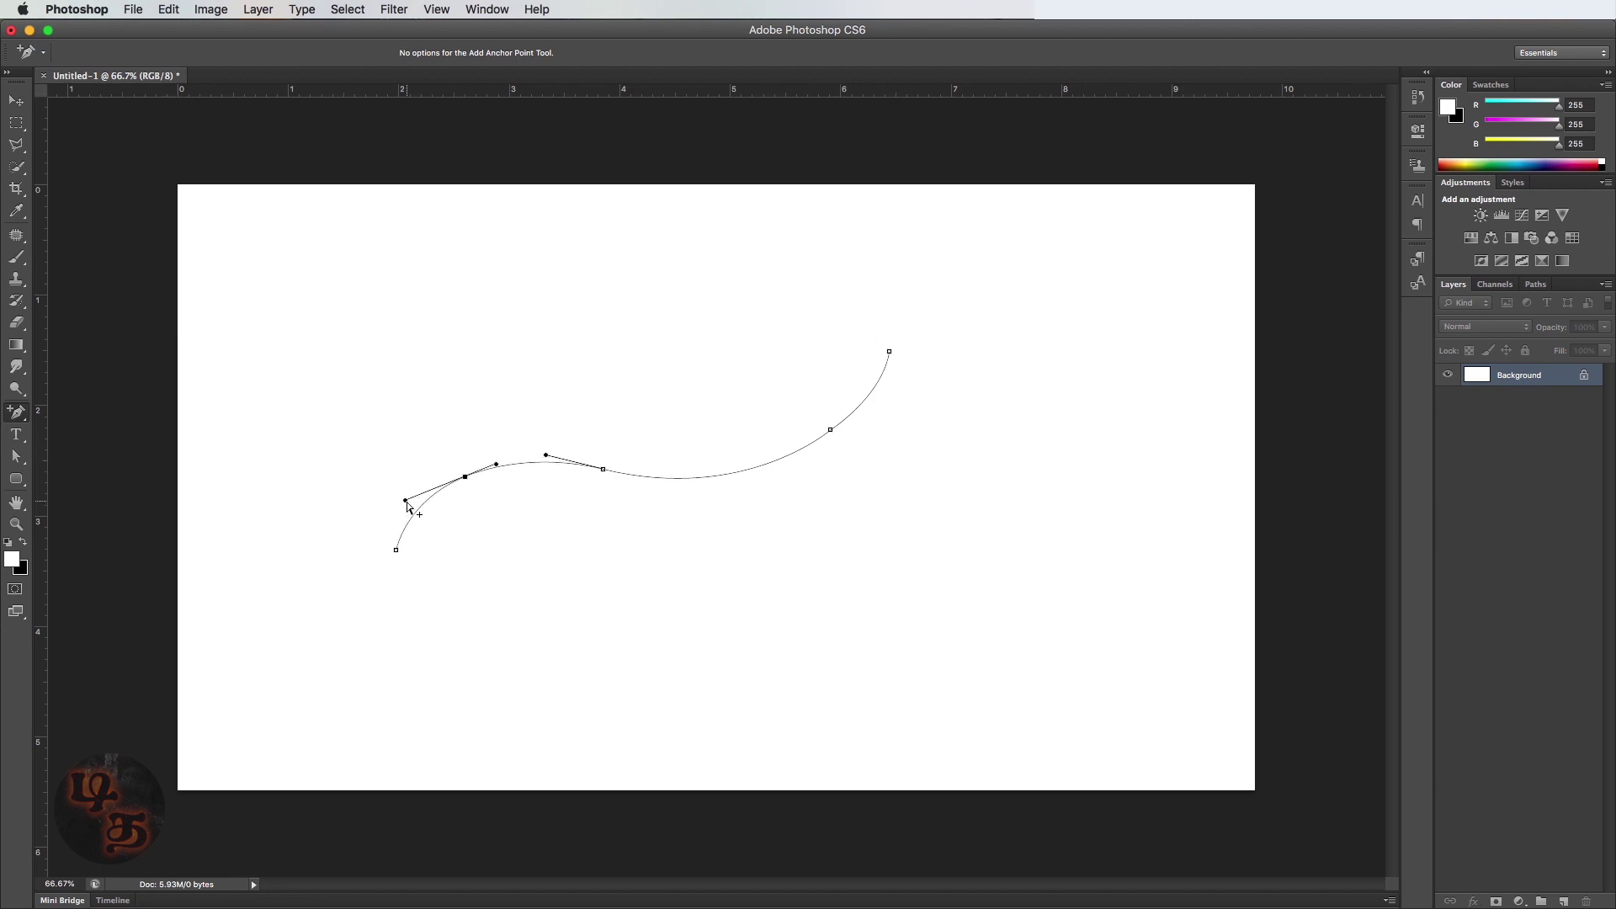
mouse_move(405, 501)
left_mouse_down()
mouse_move(410, 480)
mouse_move(366, 450)
mouse_move(486, 522)
mouse_move(340, 448)
mouse_move(438, 508)
mouse_move(399, 482)
left_mouse_up()
left_click_drag(496, 466, 494, 459)
Step: Try removing the path's third and fourth anchor points with the Delete Anchor Point tool, undoing each deletion
left_click(21, 424)
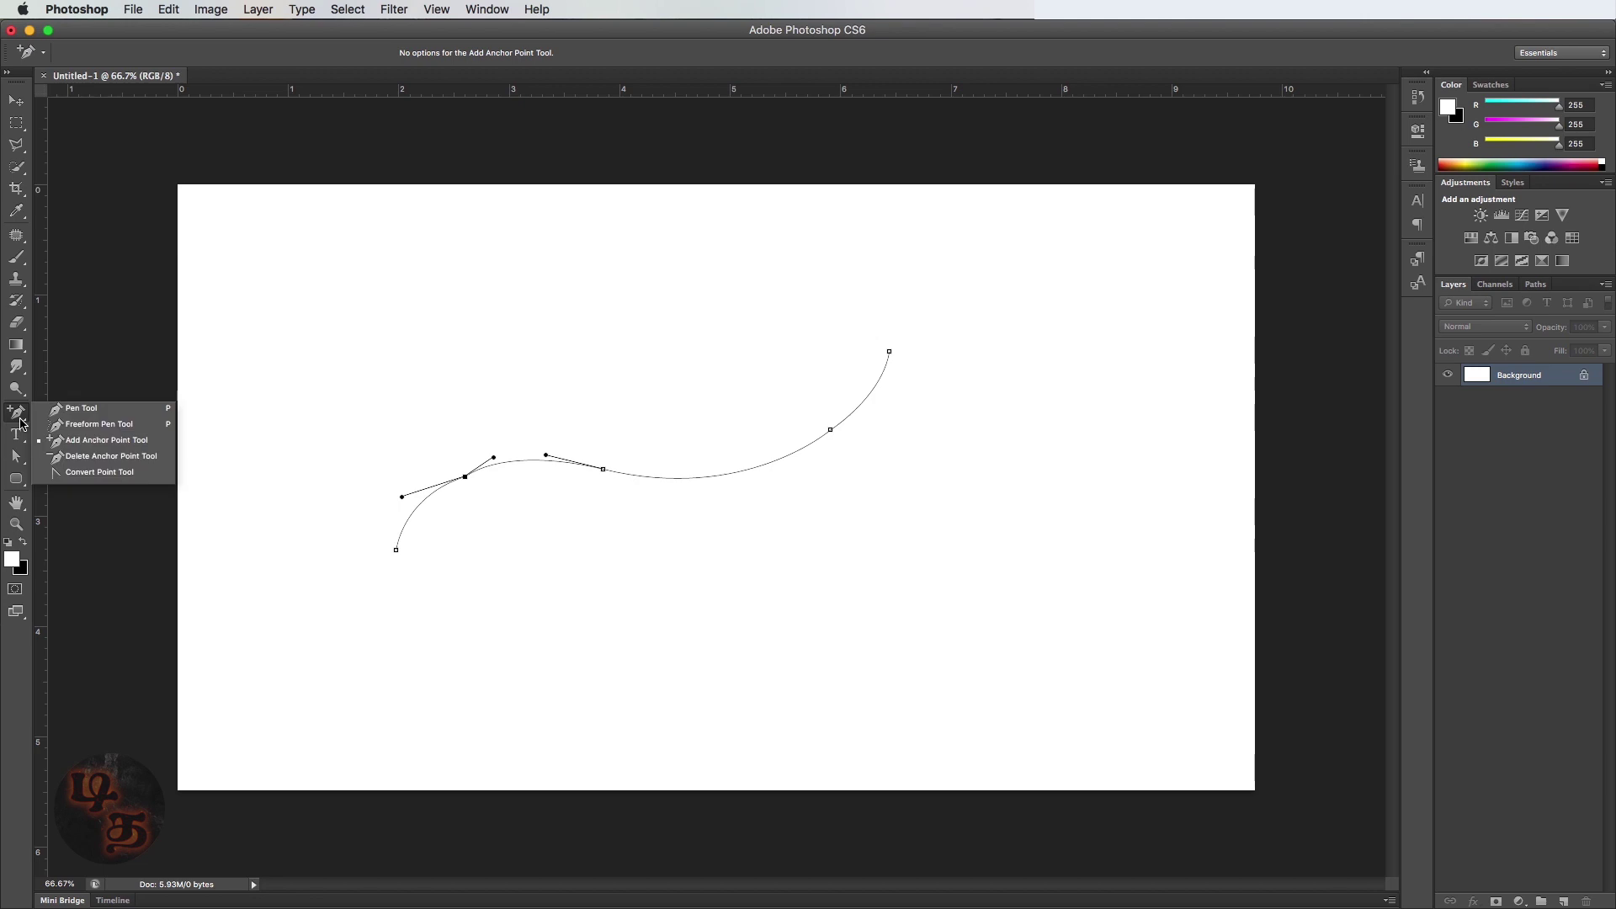
left_click(92, 463)
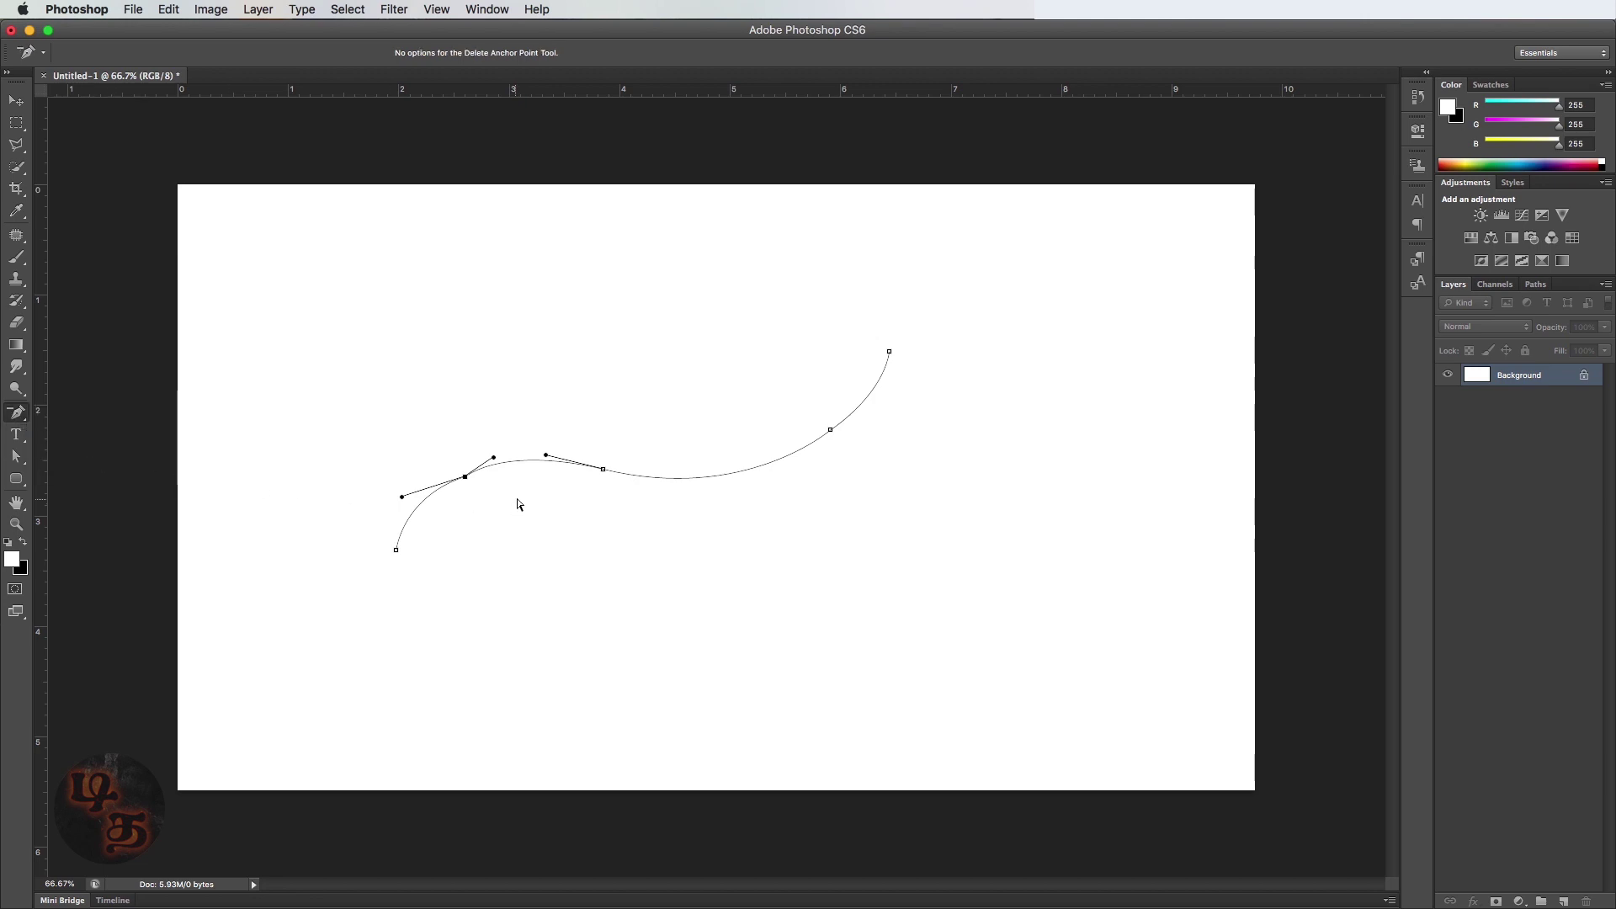
left_click(604, 472)
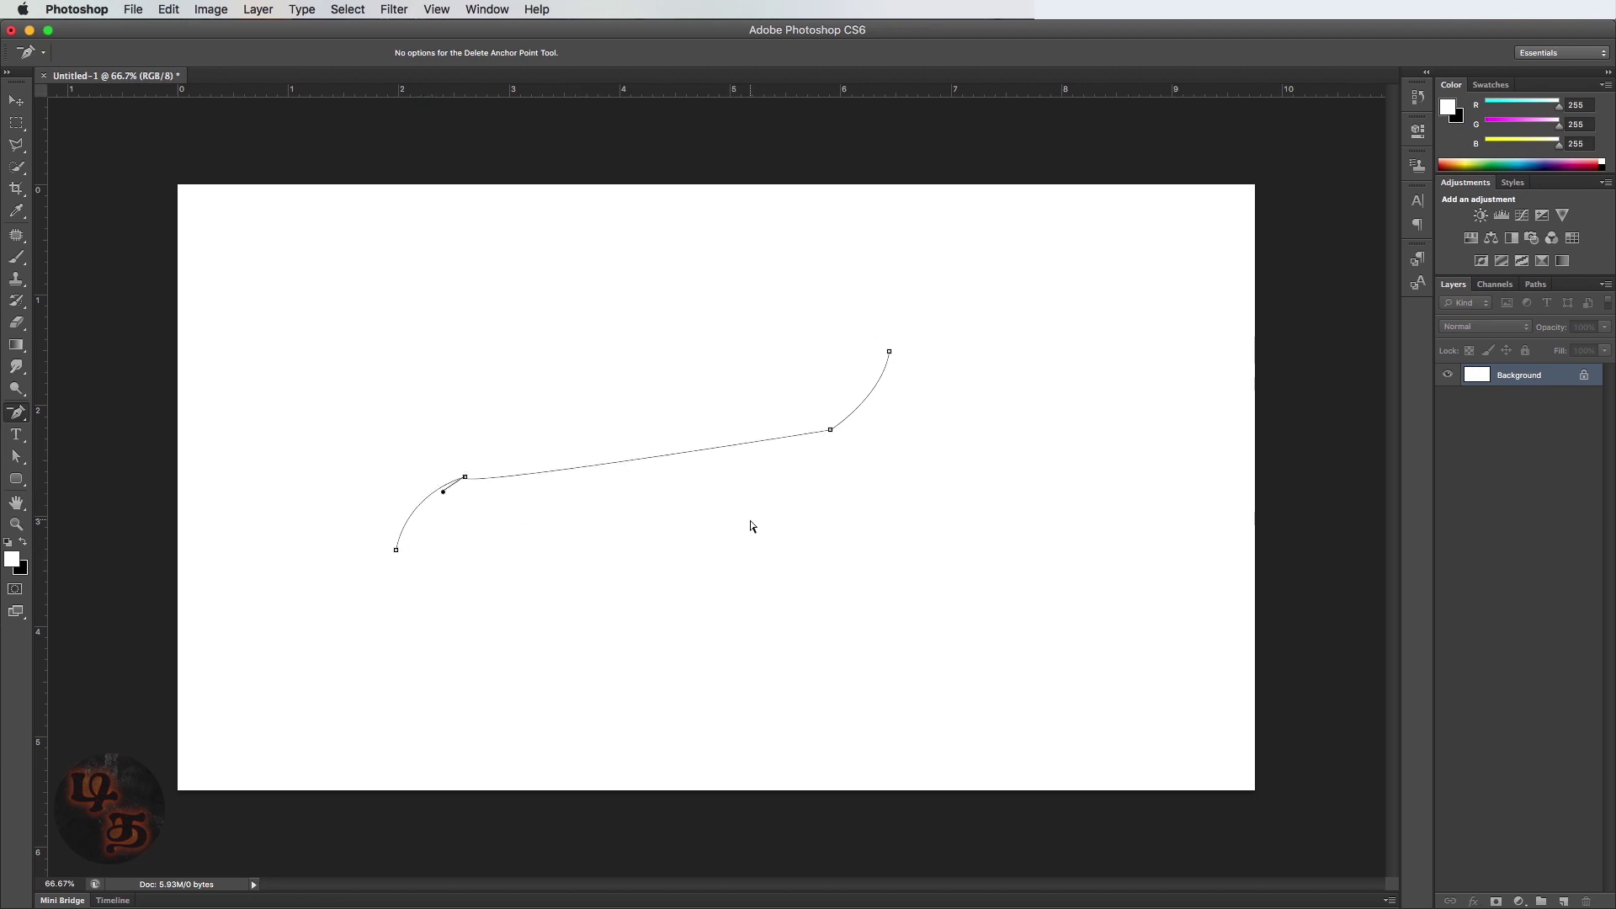
key("super+z")
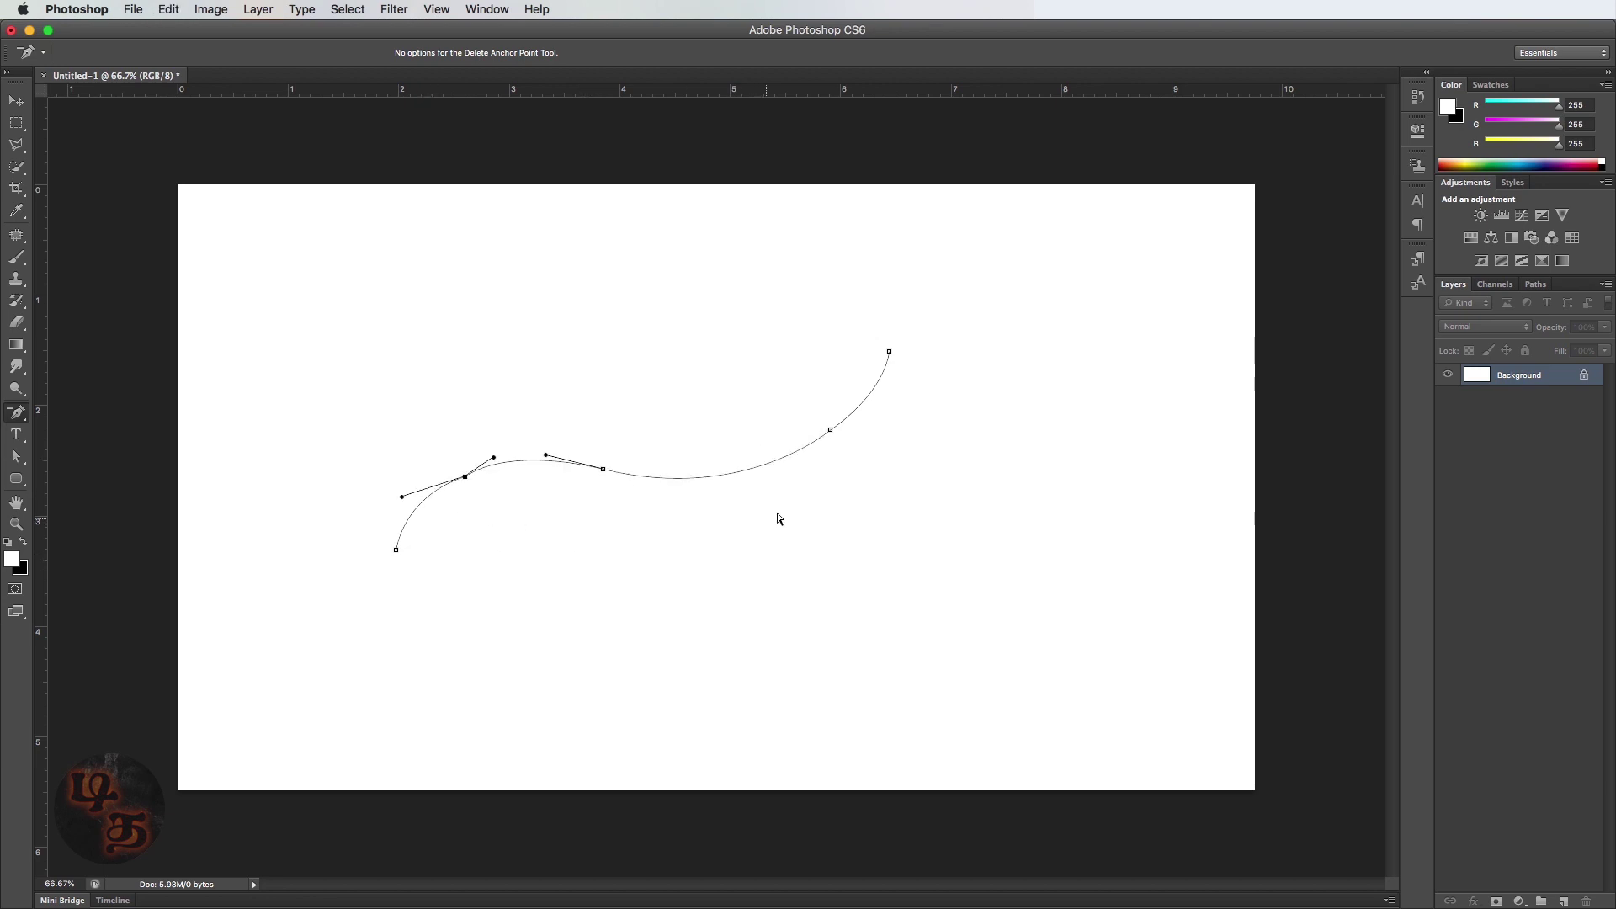
left_click(831, 430)
key("super+z")
Step: Smooth the added anchor on the first arch with the Convert Point tool, and move the path's fourth anchor point lower
right_click(16, 412)
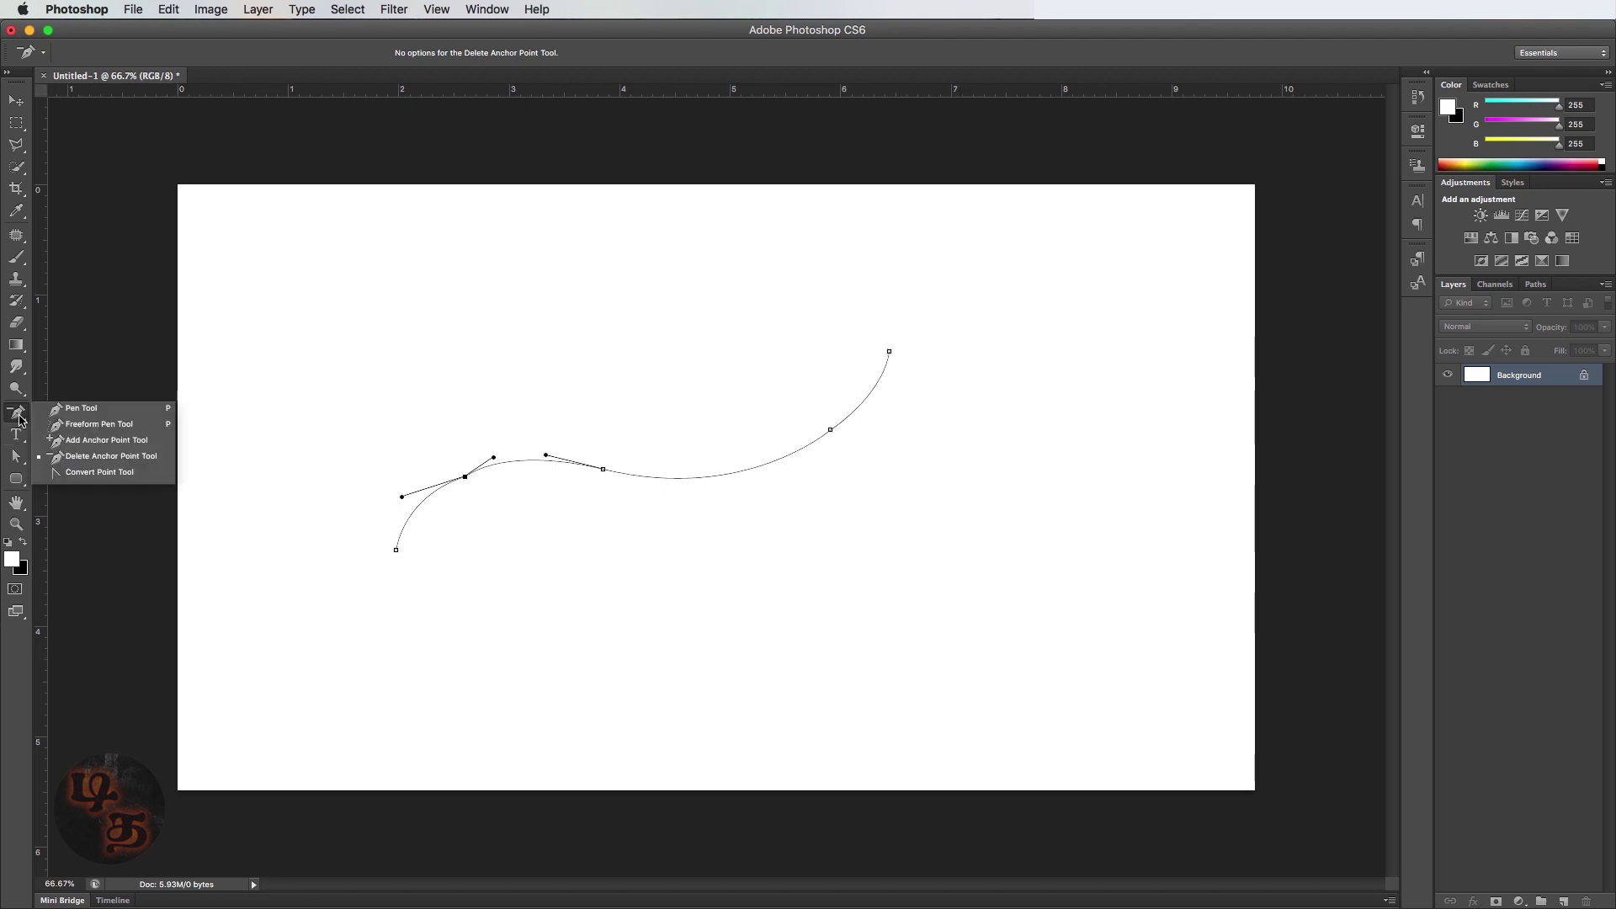
left_click(92, 479)
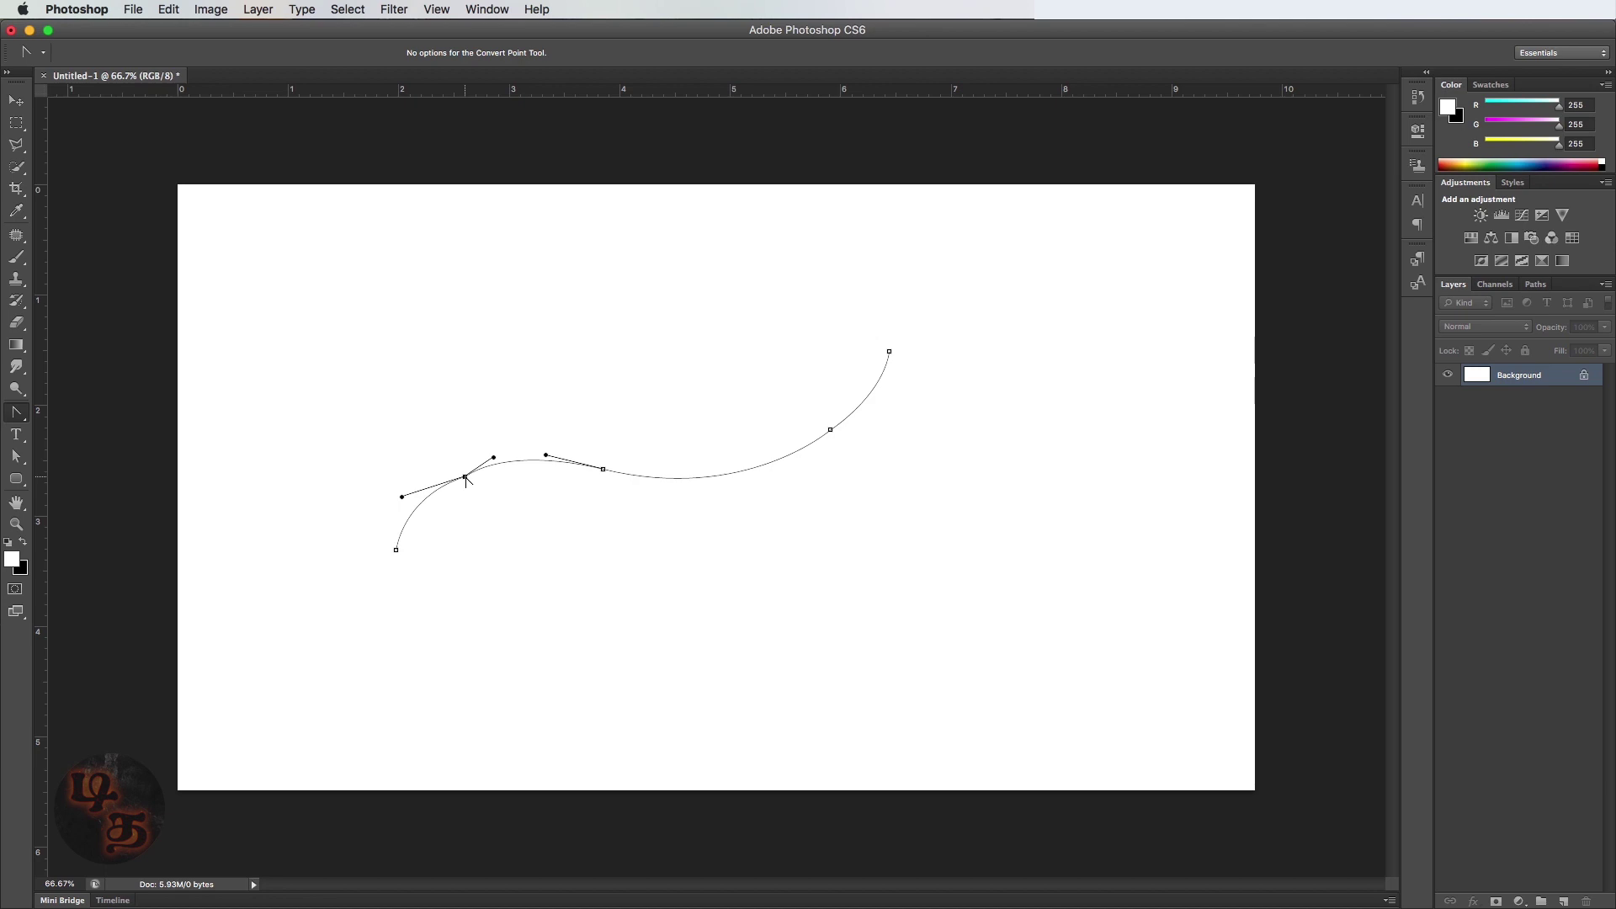
left_click_drag(465, 478, 520, 453)
left_click_drag(830, 430, 841, 471)
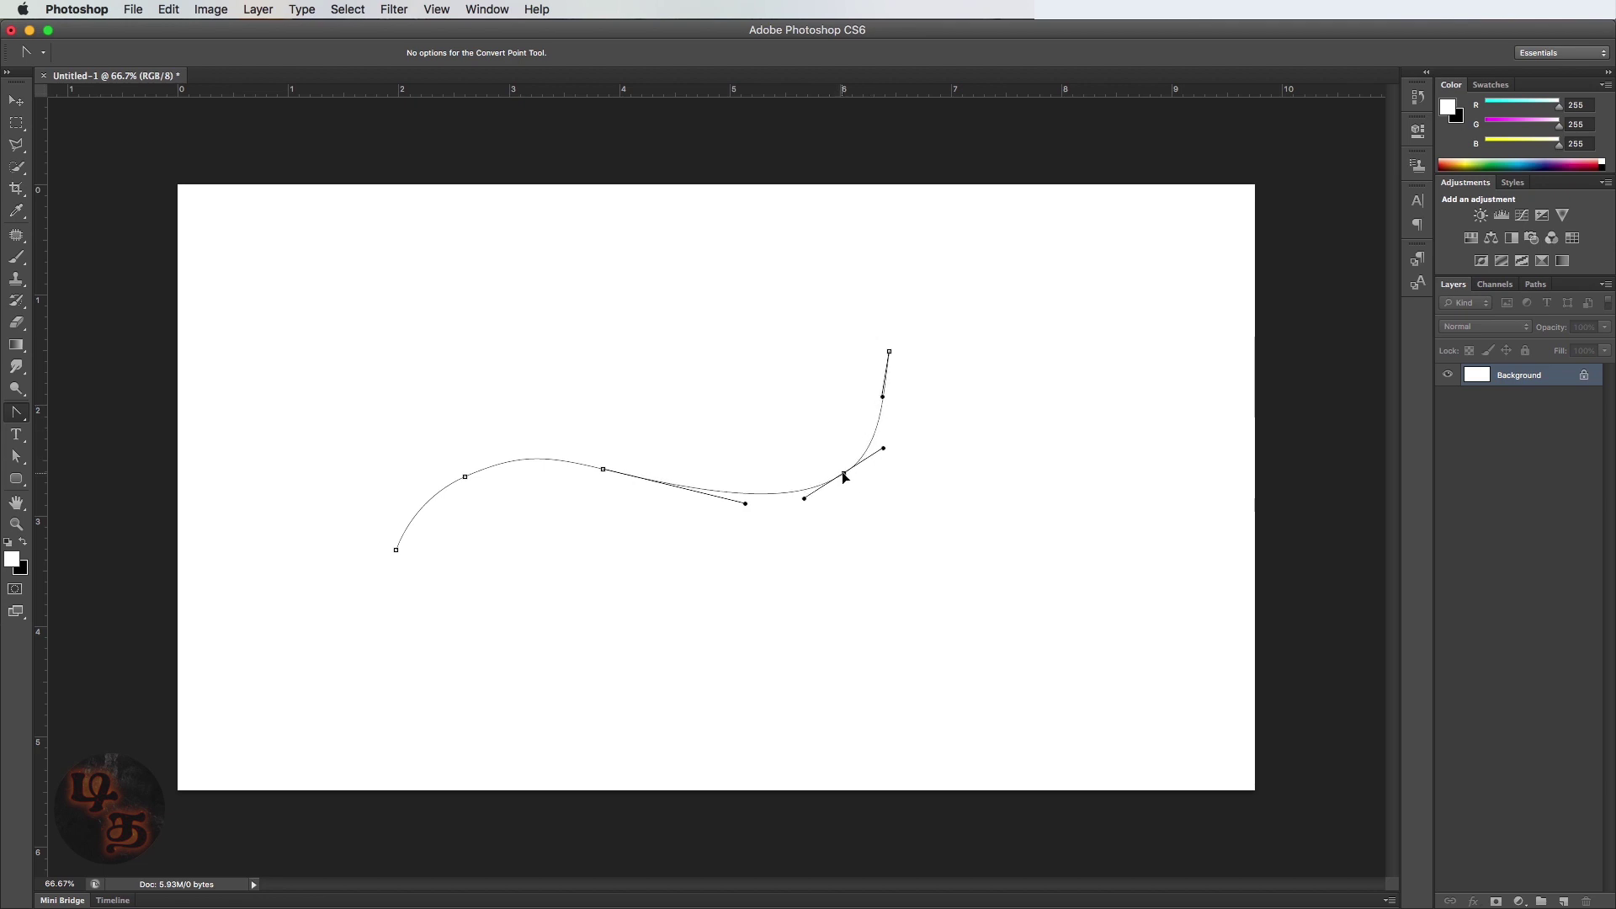
key("v")
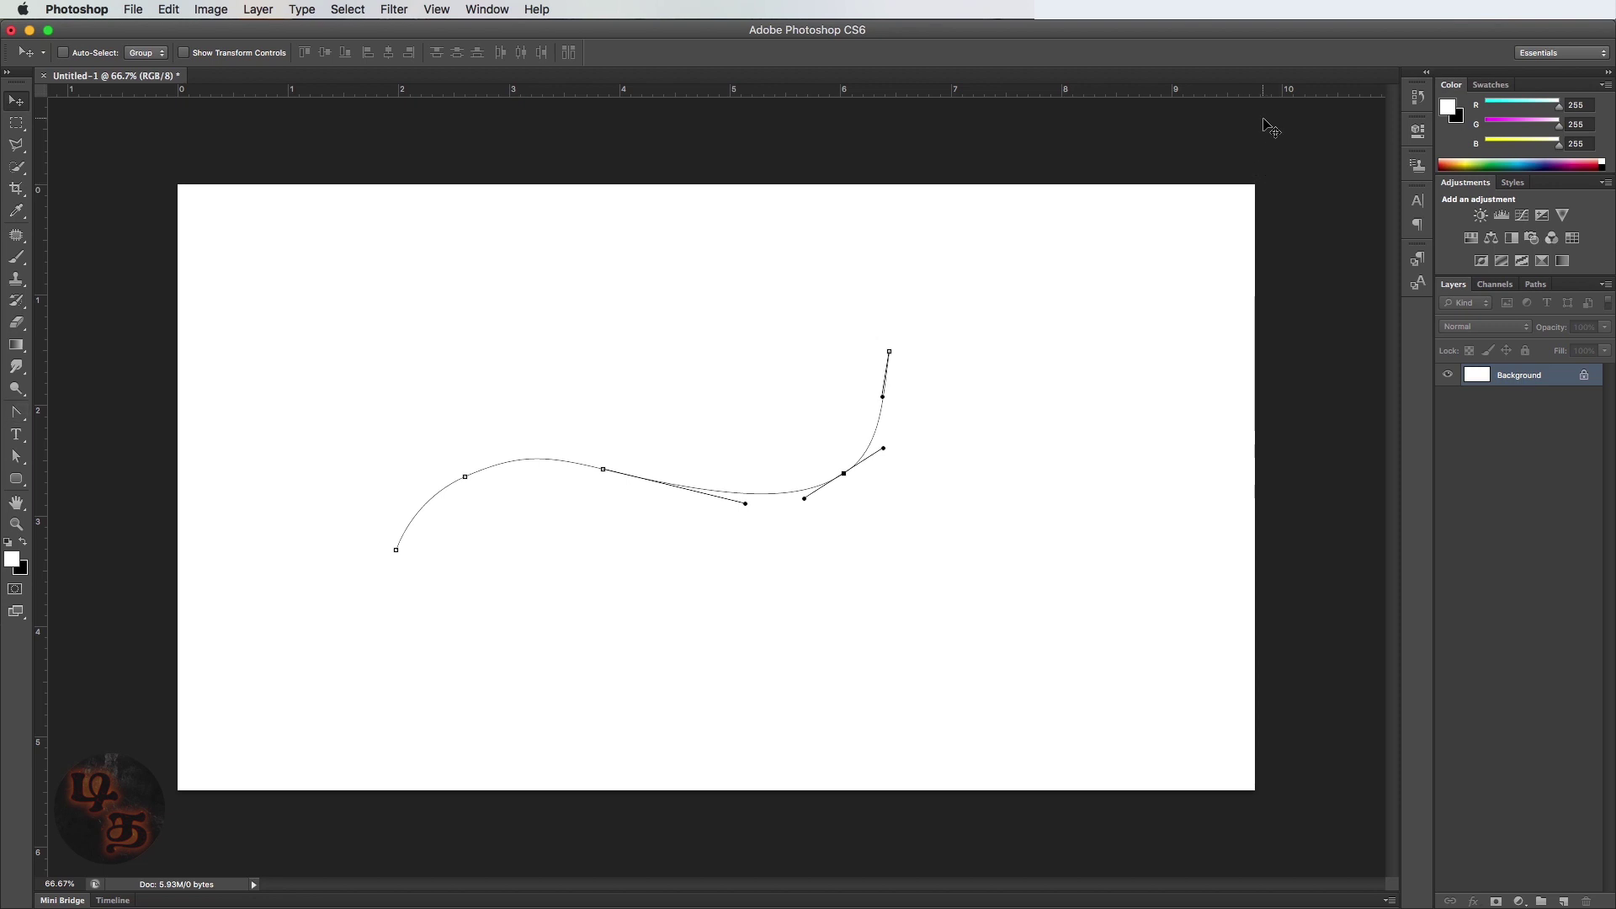
Step: Draw a looping freehand path below the S-curve with the Freeform Pen tool, undoing the trial strokes made before it
left_click(15, 414)
left_click(15, 414)
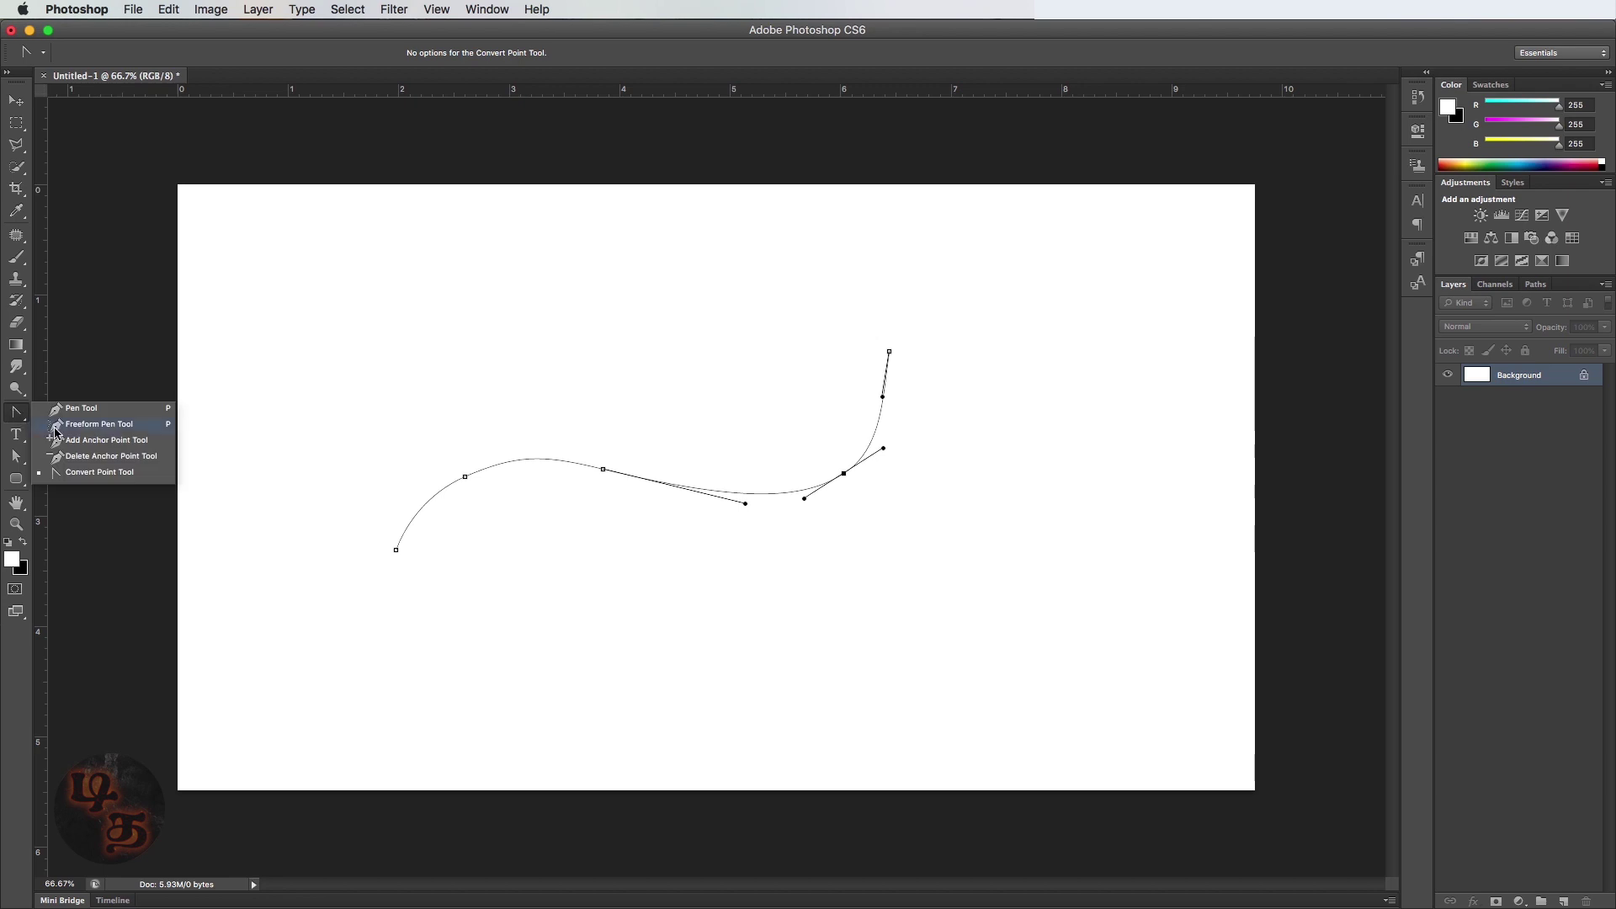
left_click(54, 428)
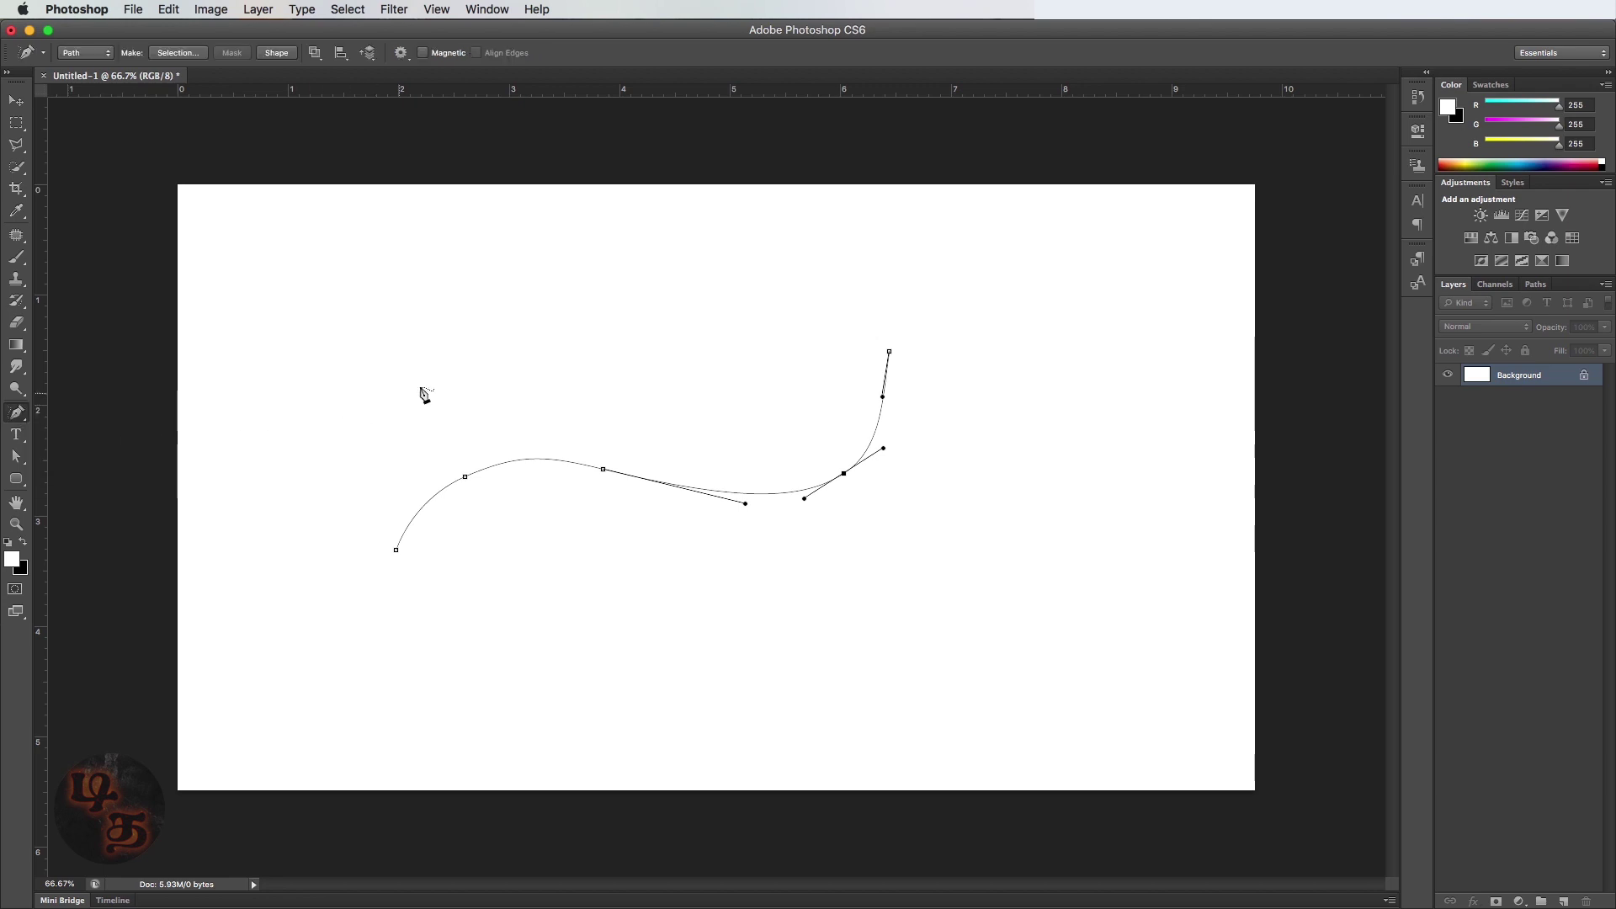
mouse_move(448, 376)
left_mouse_down()
mouse_move(598, 365)
mouse_move(595, 483)
left_mouse_up()
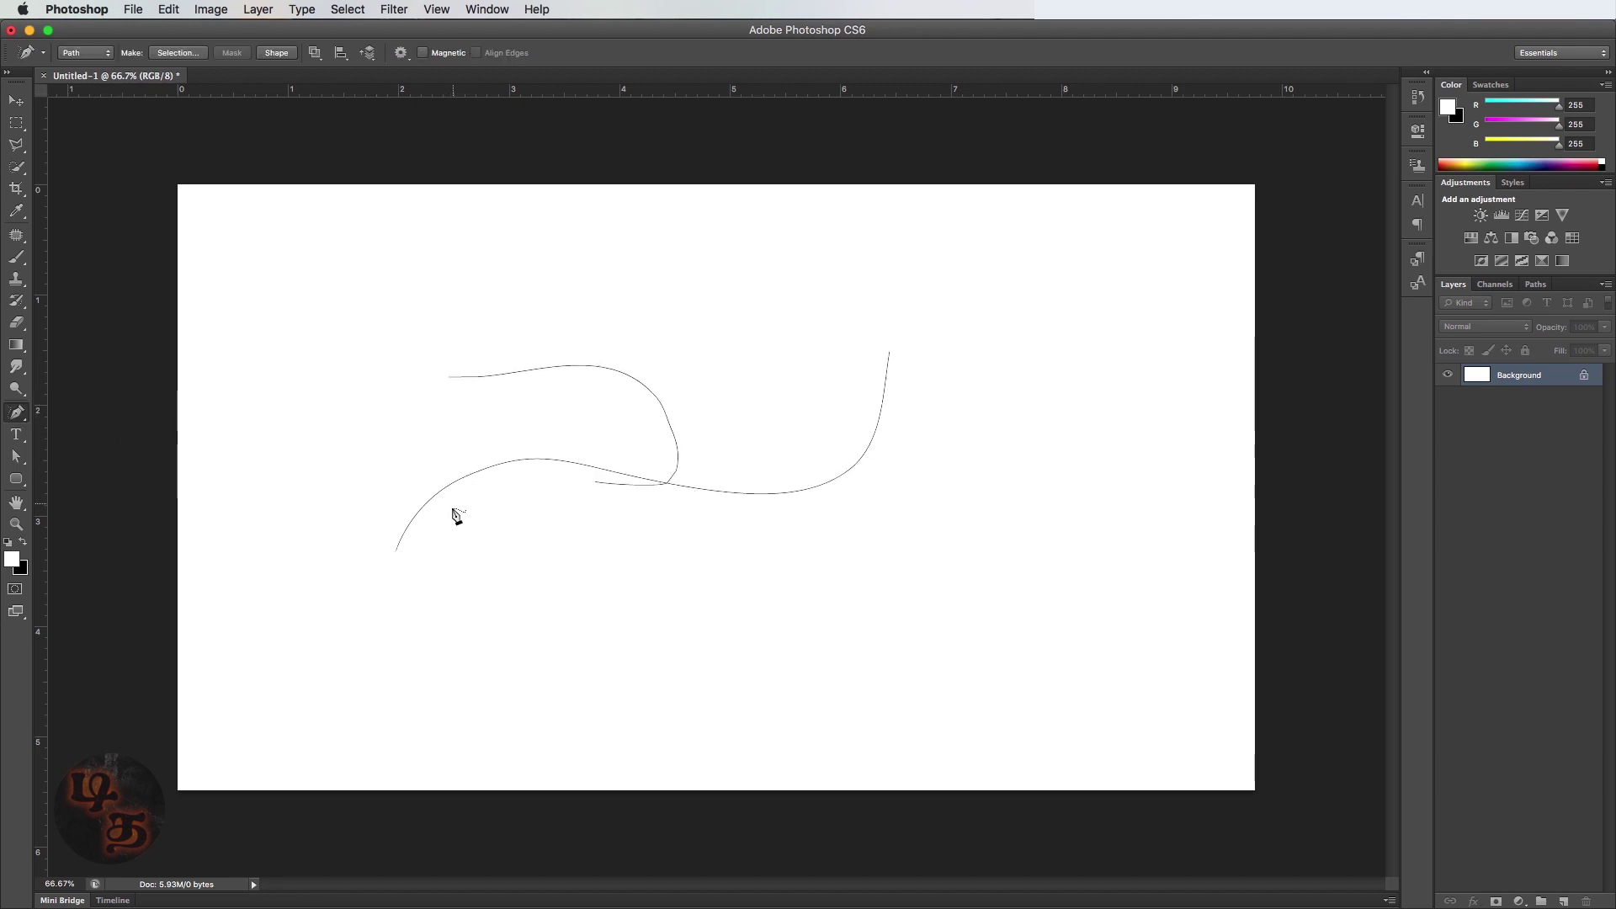
key("super+z")
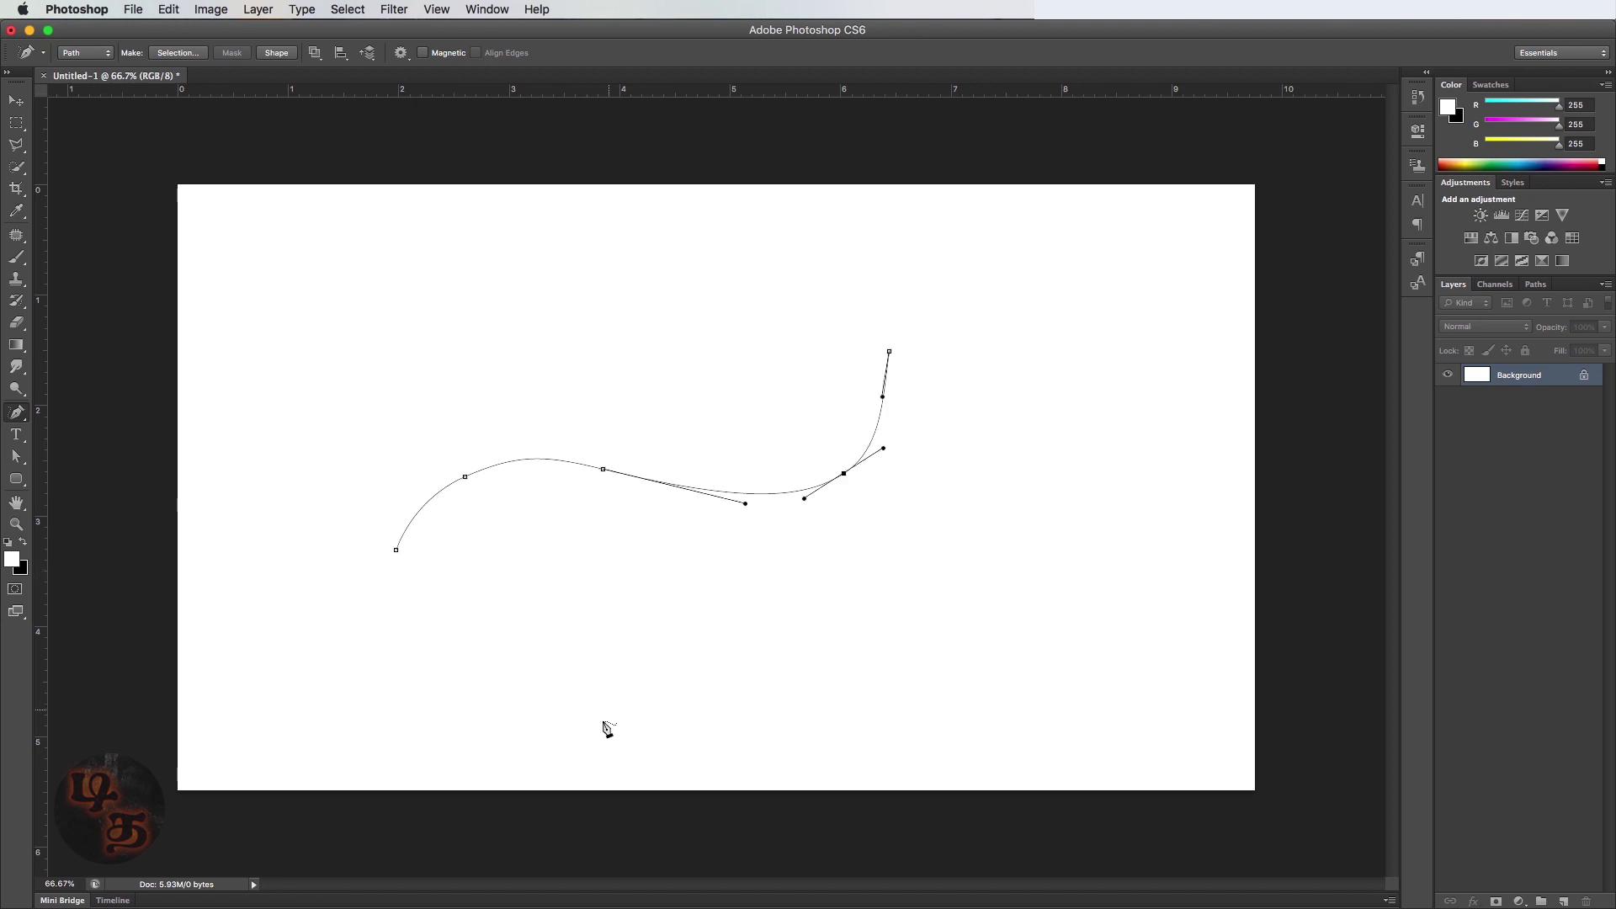
mouse_move(610, 690)
left_mouse_down()
mouse_move(671, 584)
mouse_move(931, 642)
mouse_move(999, 750)
left_mouse_up()
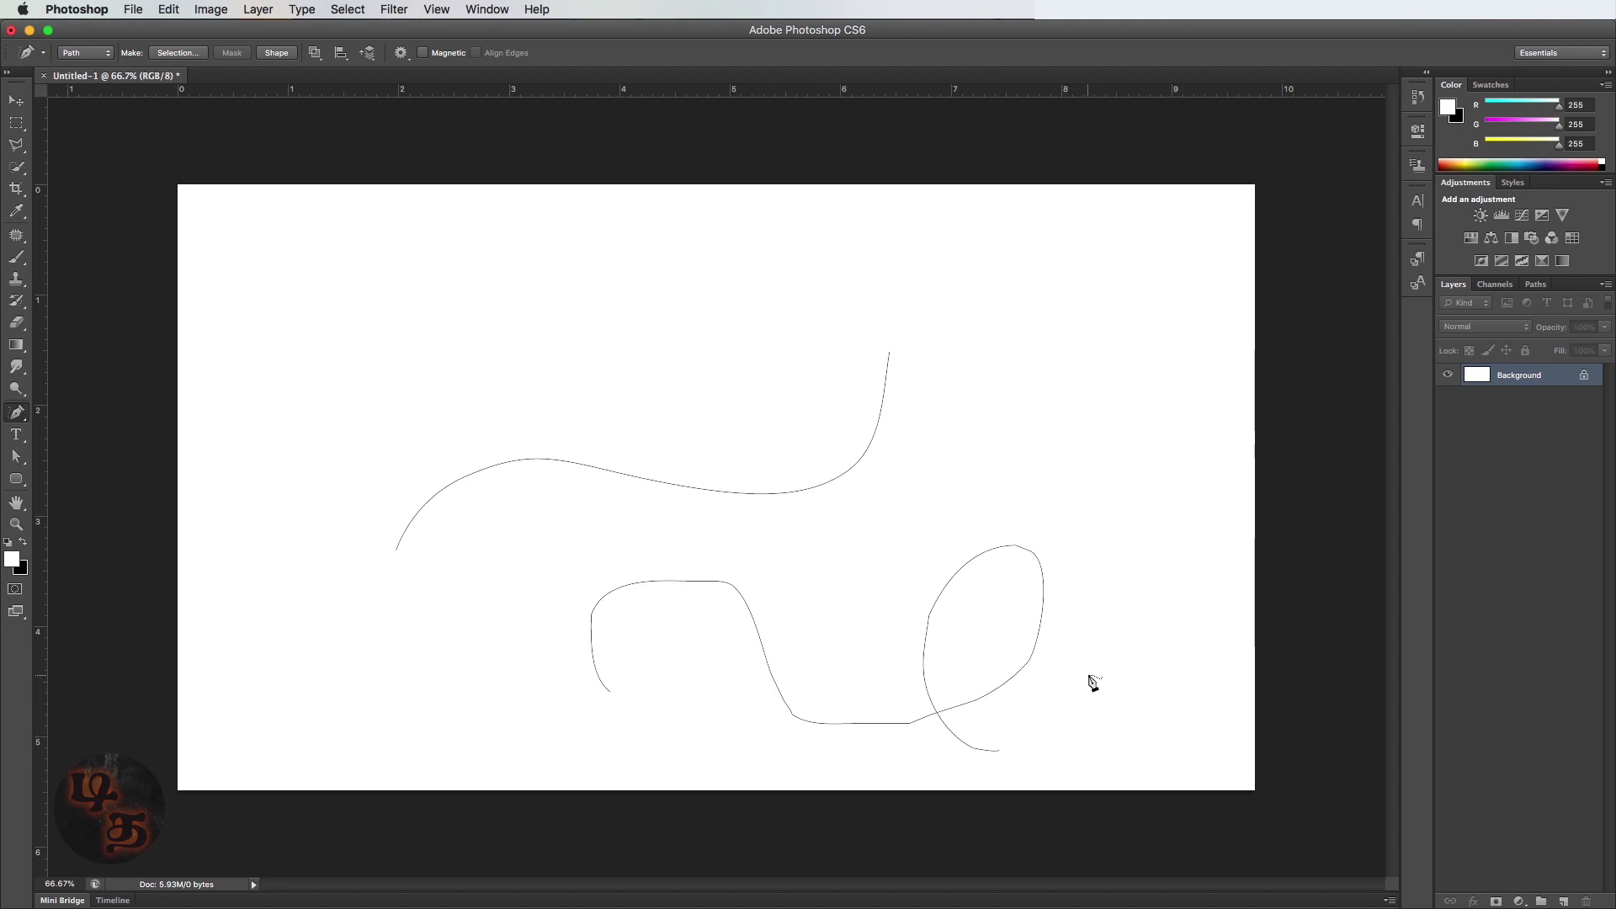
key("super+z")
mouse_move(527, 695)
left_mouse_down()
mouse_move(472, 668)
mouse_move(648, 593)
left_mouse_up()
left_click_drag(745, 580, 886, 697)
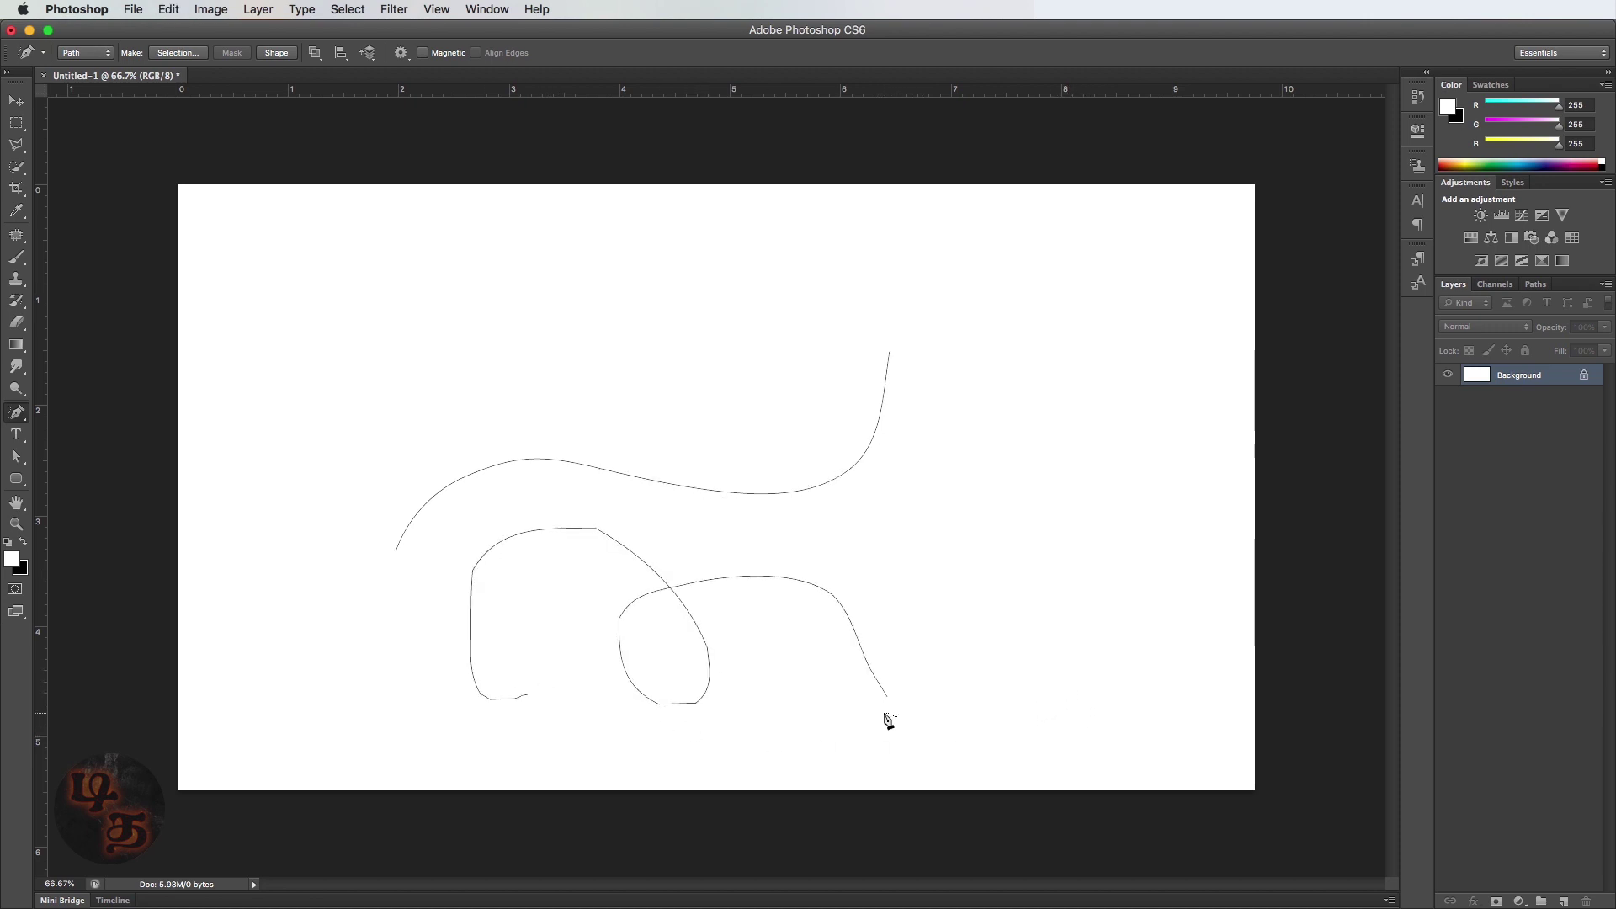
Step: Try to move the looping path with the Move tool
key("v")
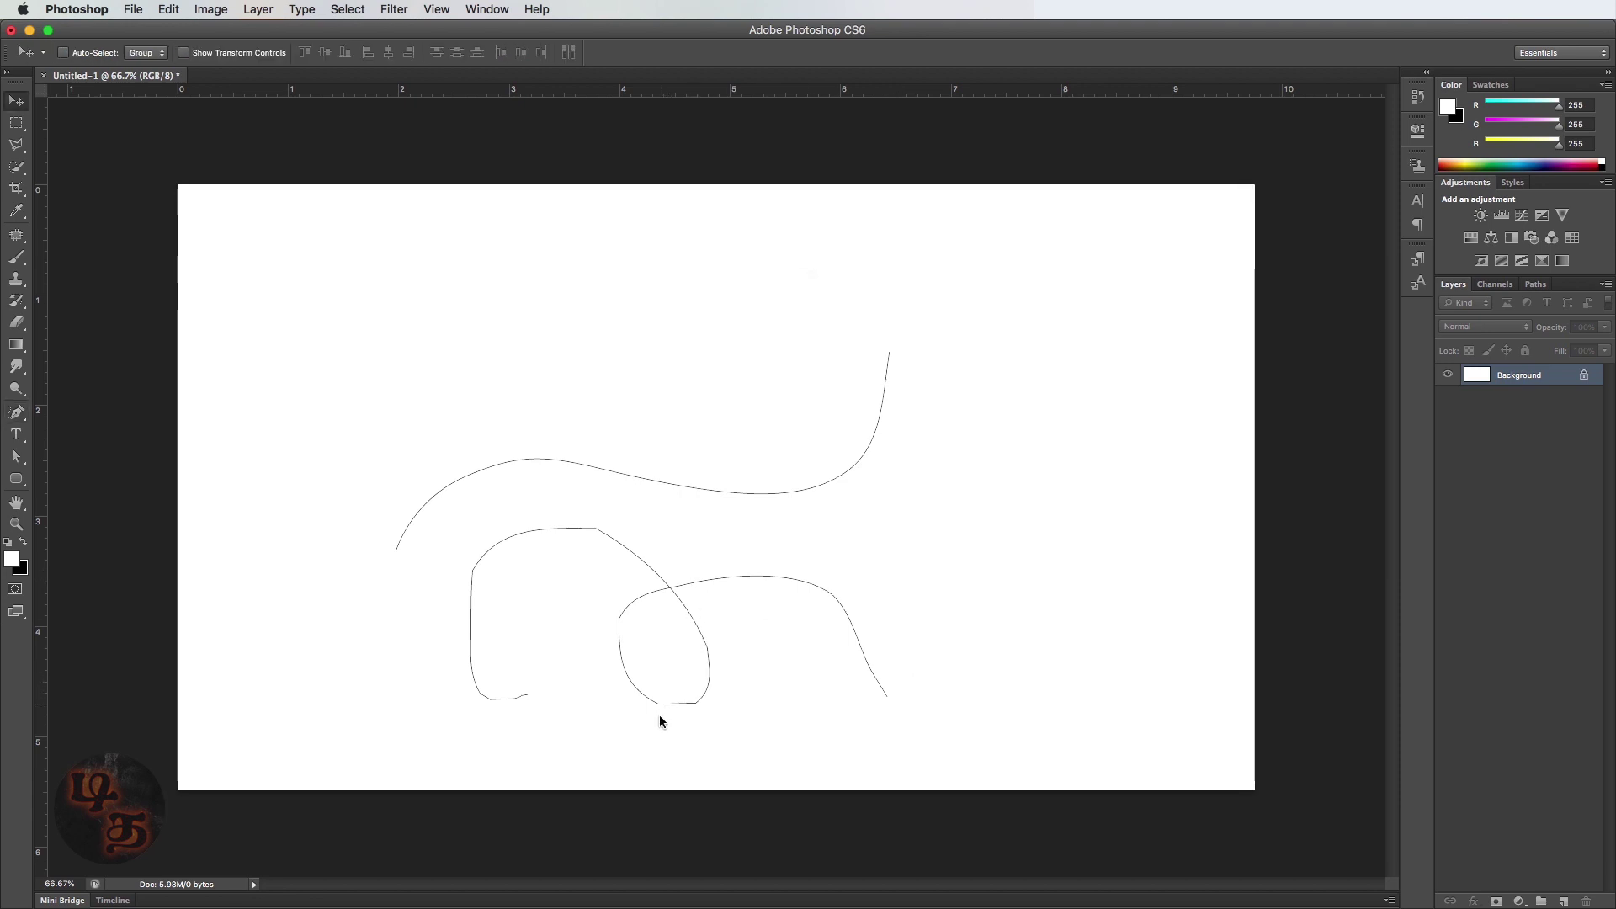
left_click_drag(660, 721, 649, 710)
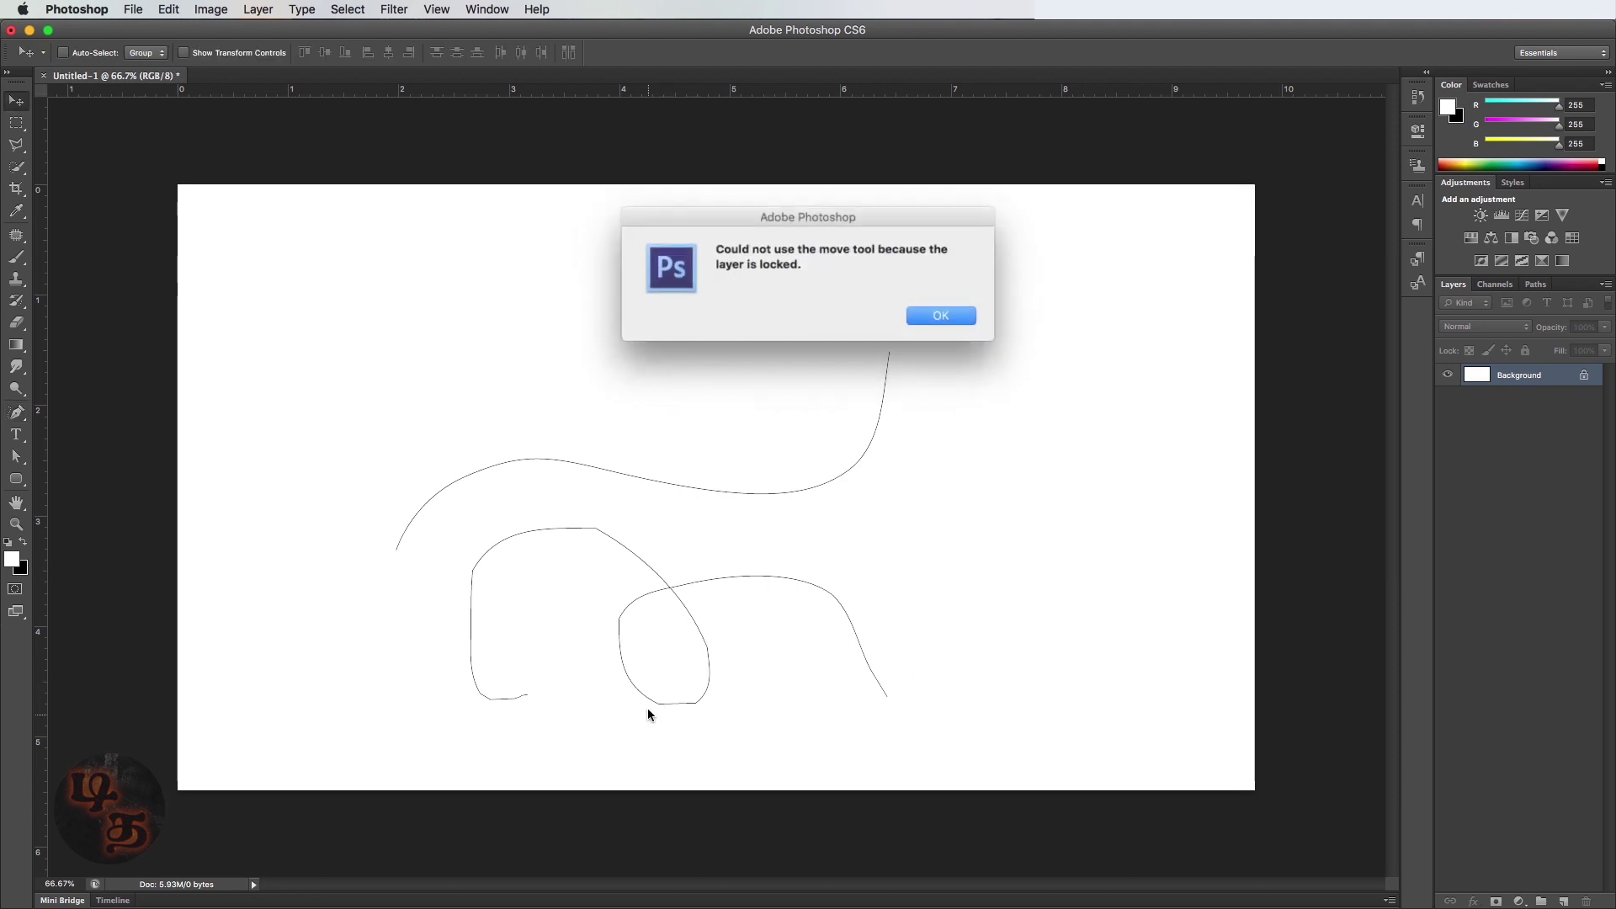
left_click(933, 314)
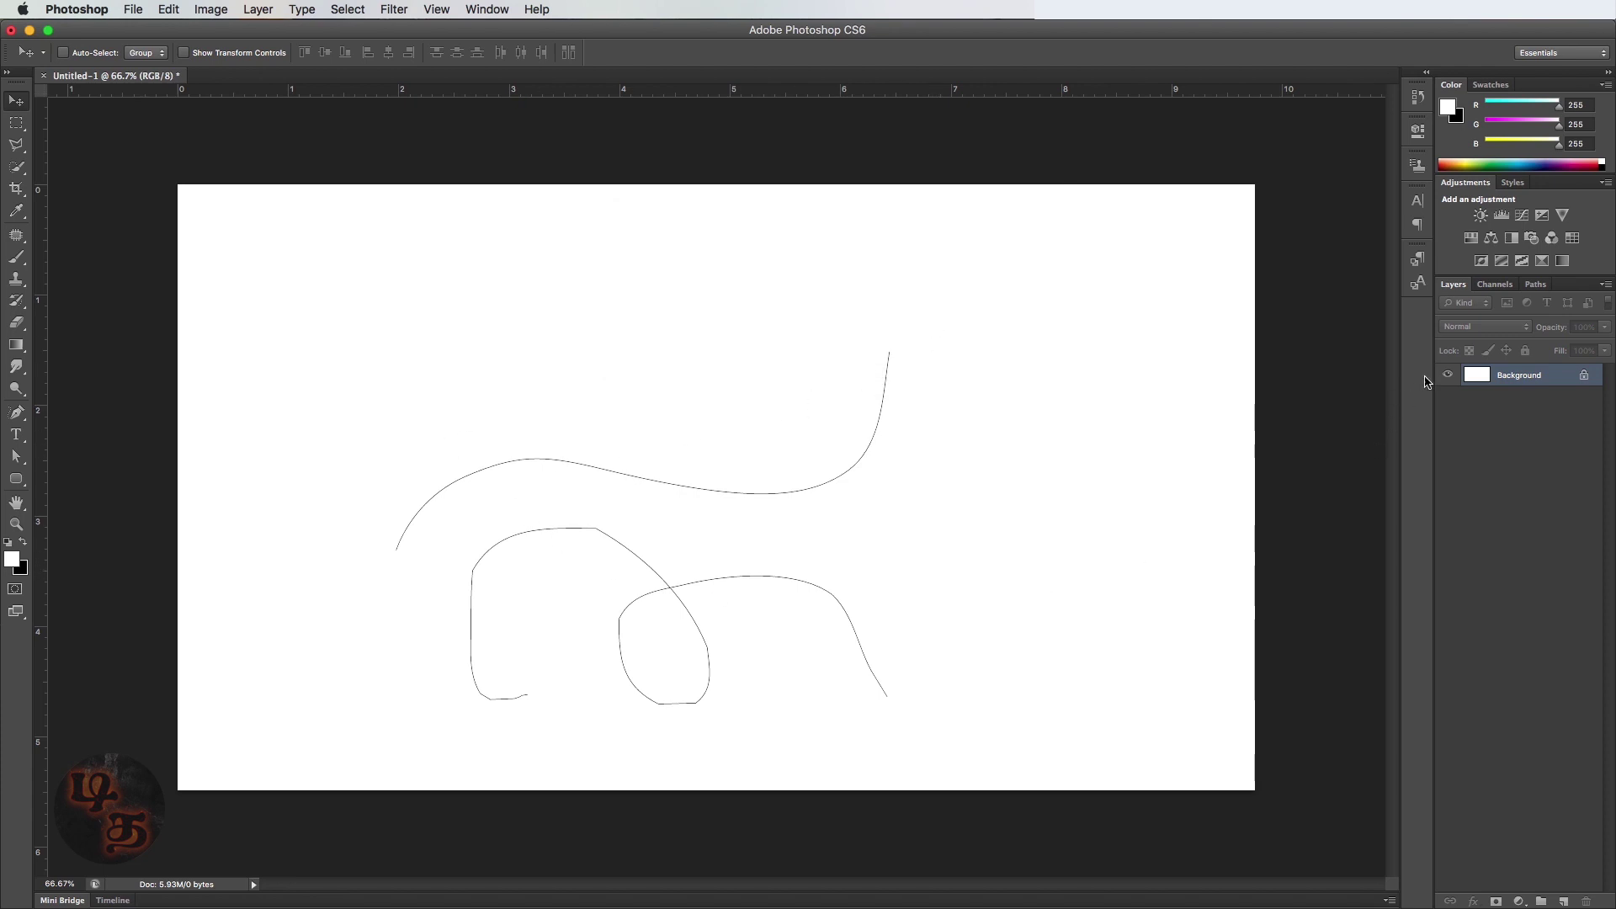
Step: Show the document's paths list, and draw another freehand stroke across the canvas with the Freeform Pen tool
left_click(1534, 286)
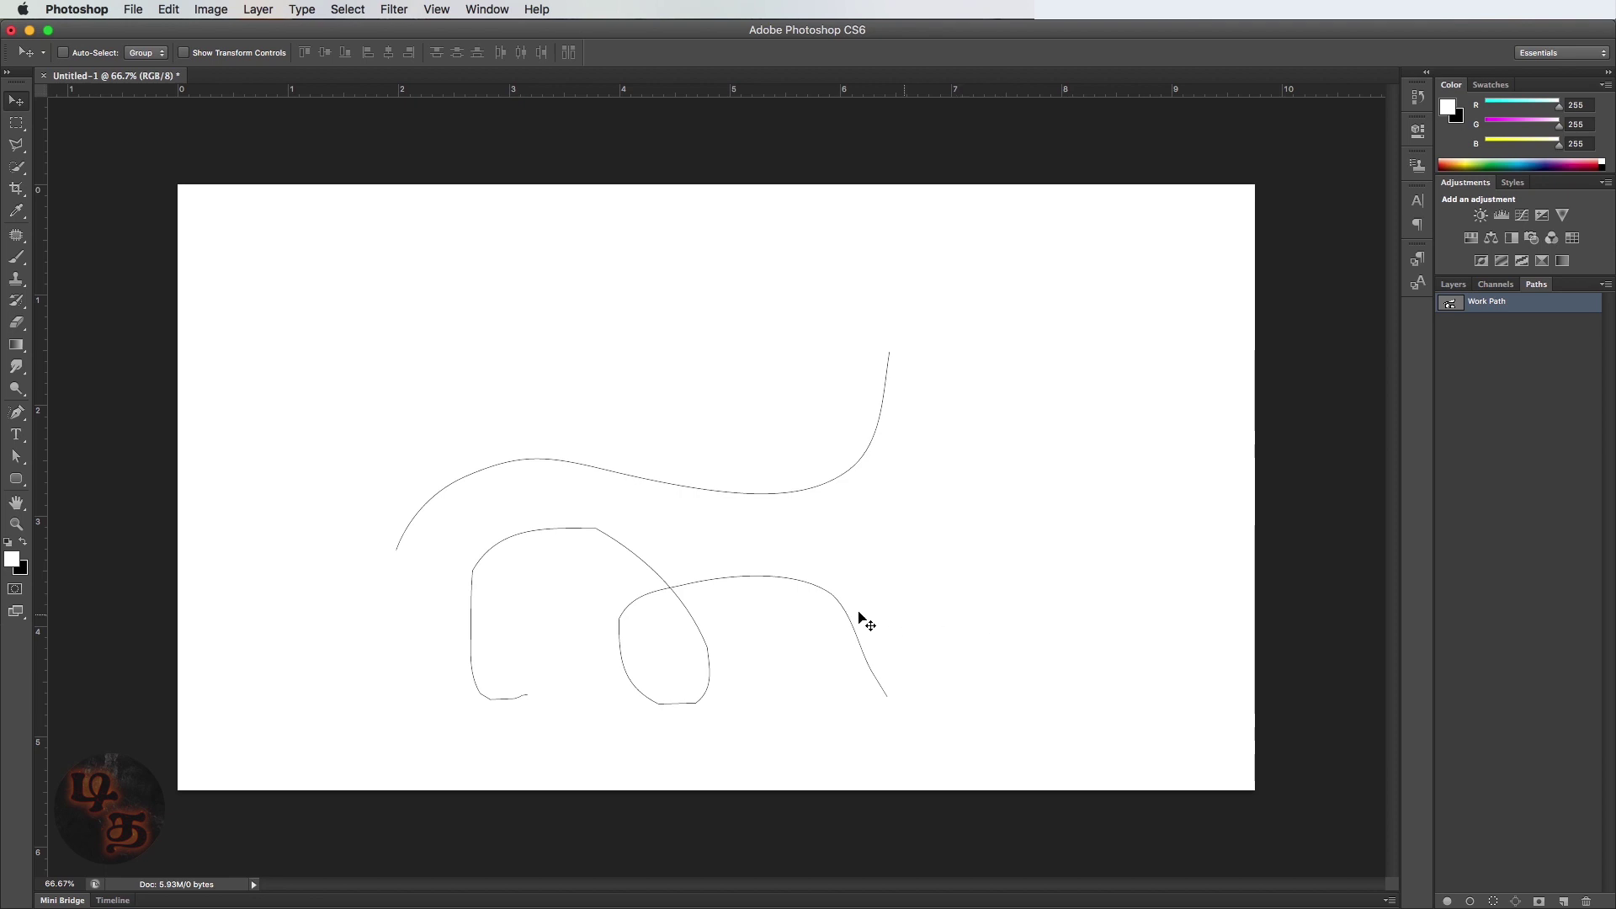
left_click(12, 412)
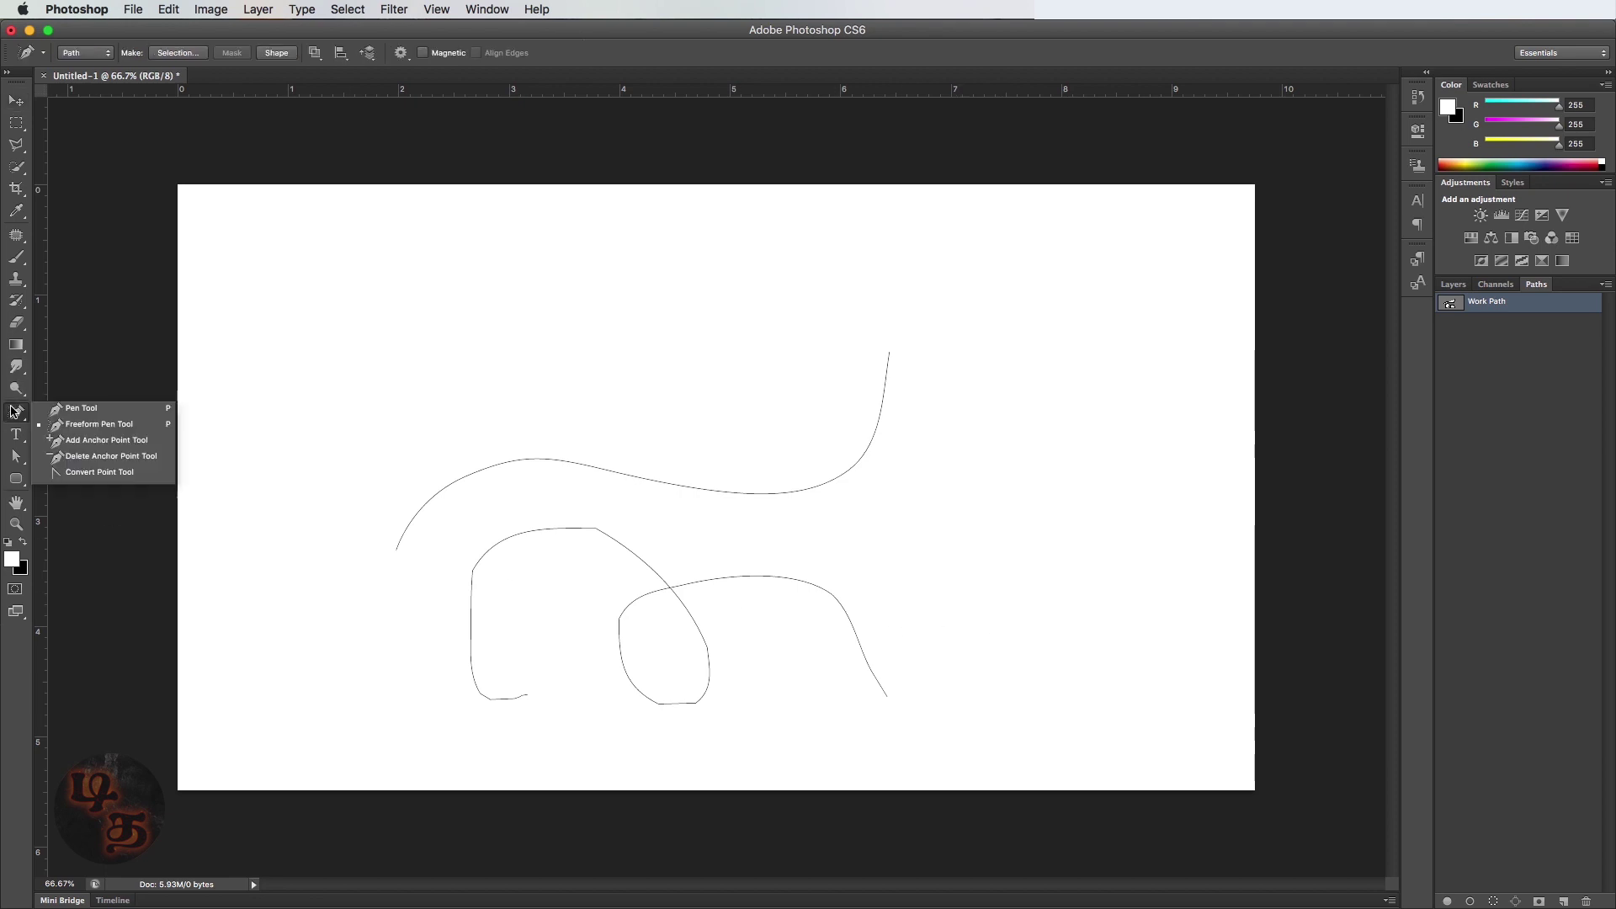
left_click(87, 430)
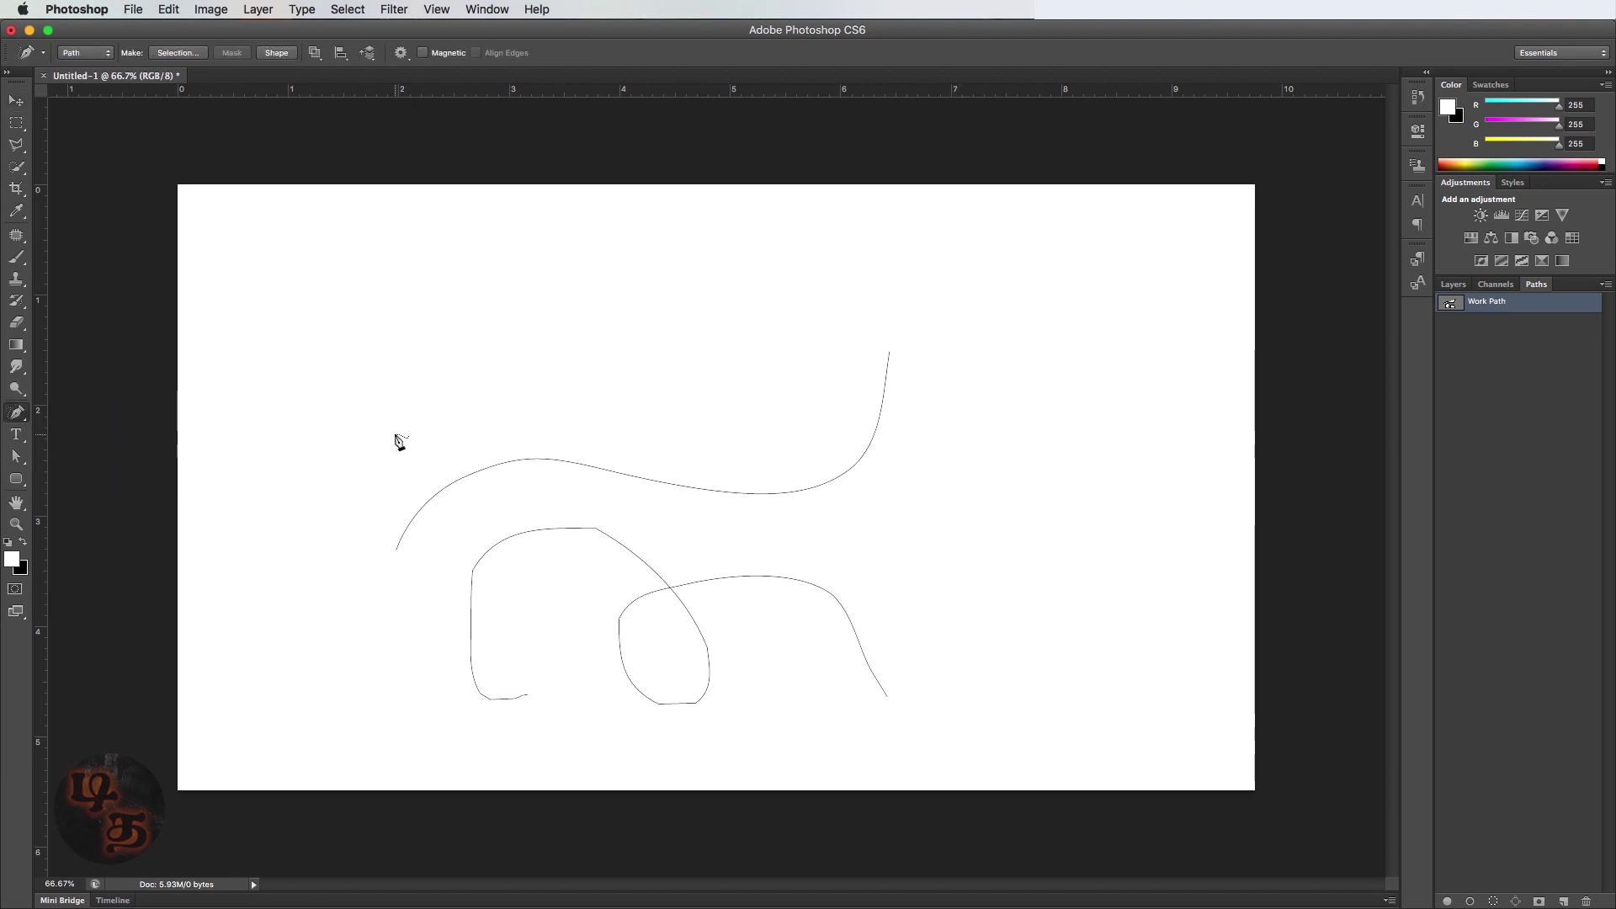
mouse_move(368, 458)
left_mouse_down()
mouse_move(441, 362)
mouse_move(686, 320)
mouse_move(1049, 346)
mouse_move(1057, 565)
mouse_move(868, 641)
mouse_move(901, 639)
left_mouse_up()
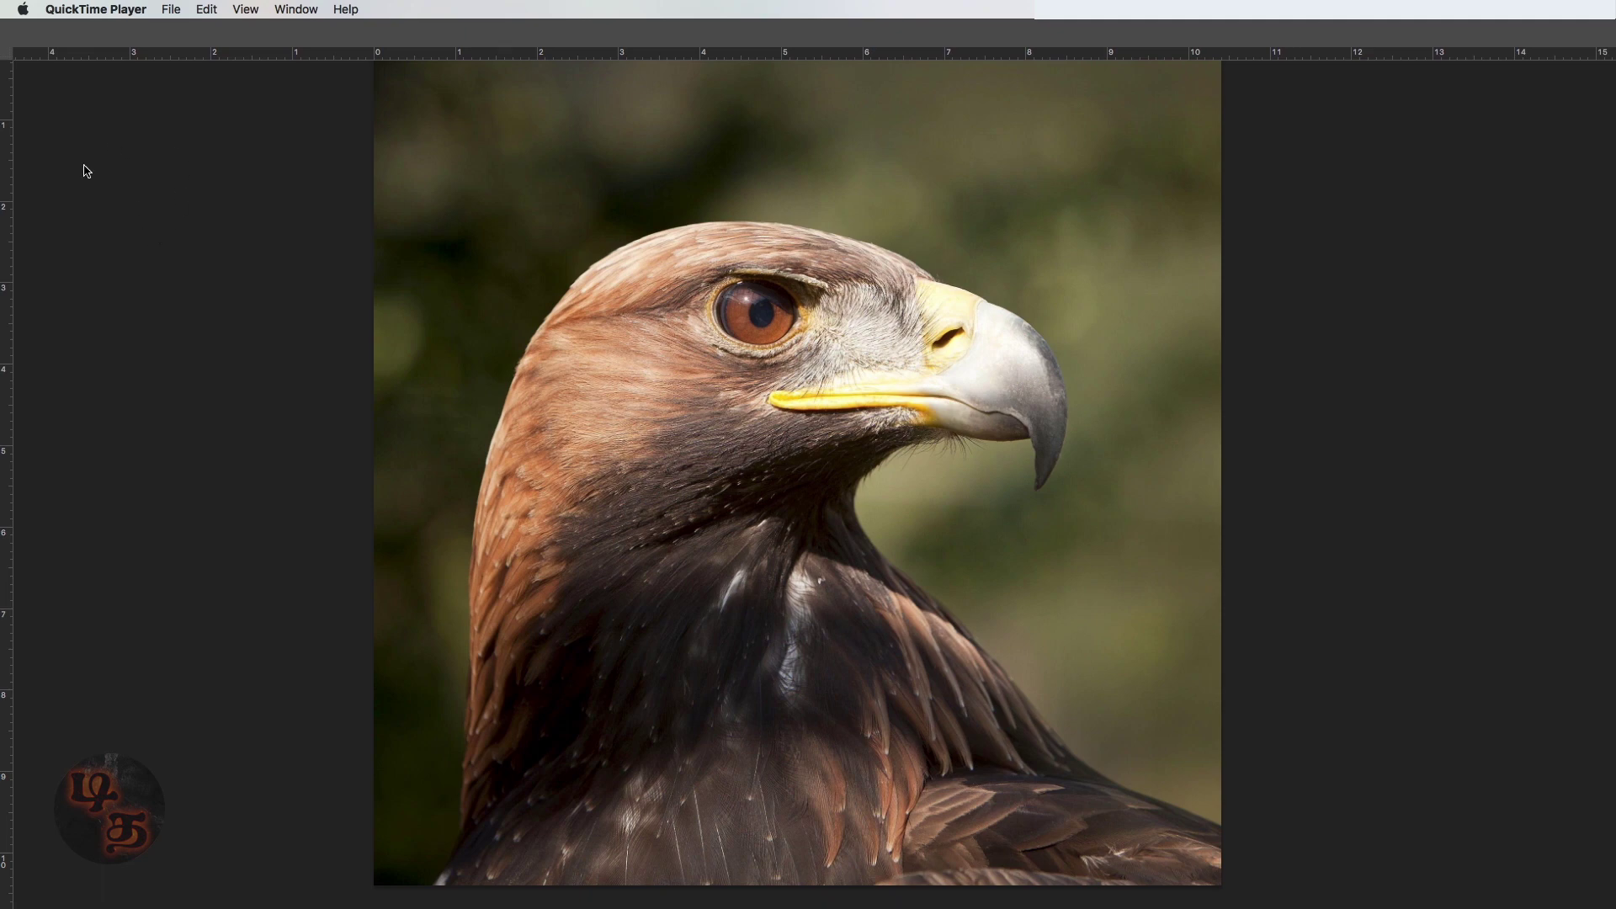
Step: Switch to Photoshop with the eagle photo document
left_click(196, 160)
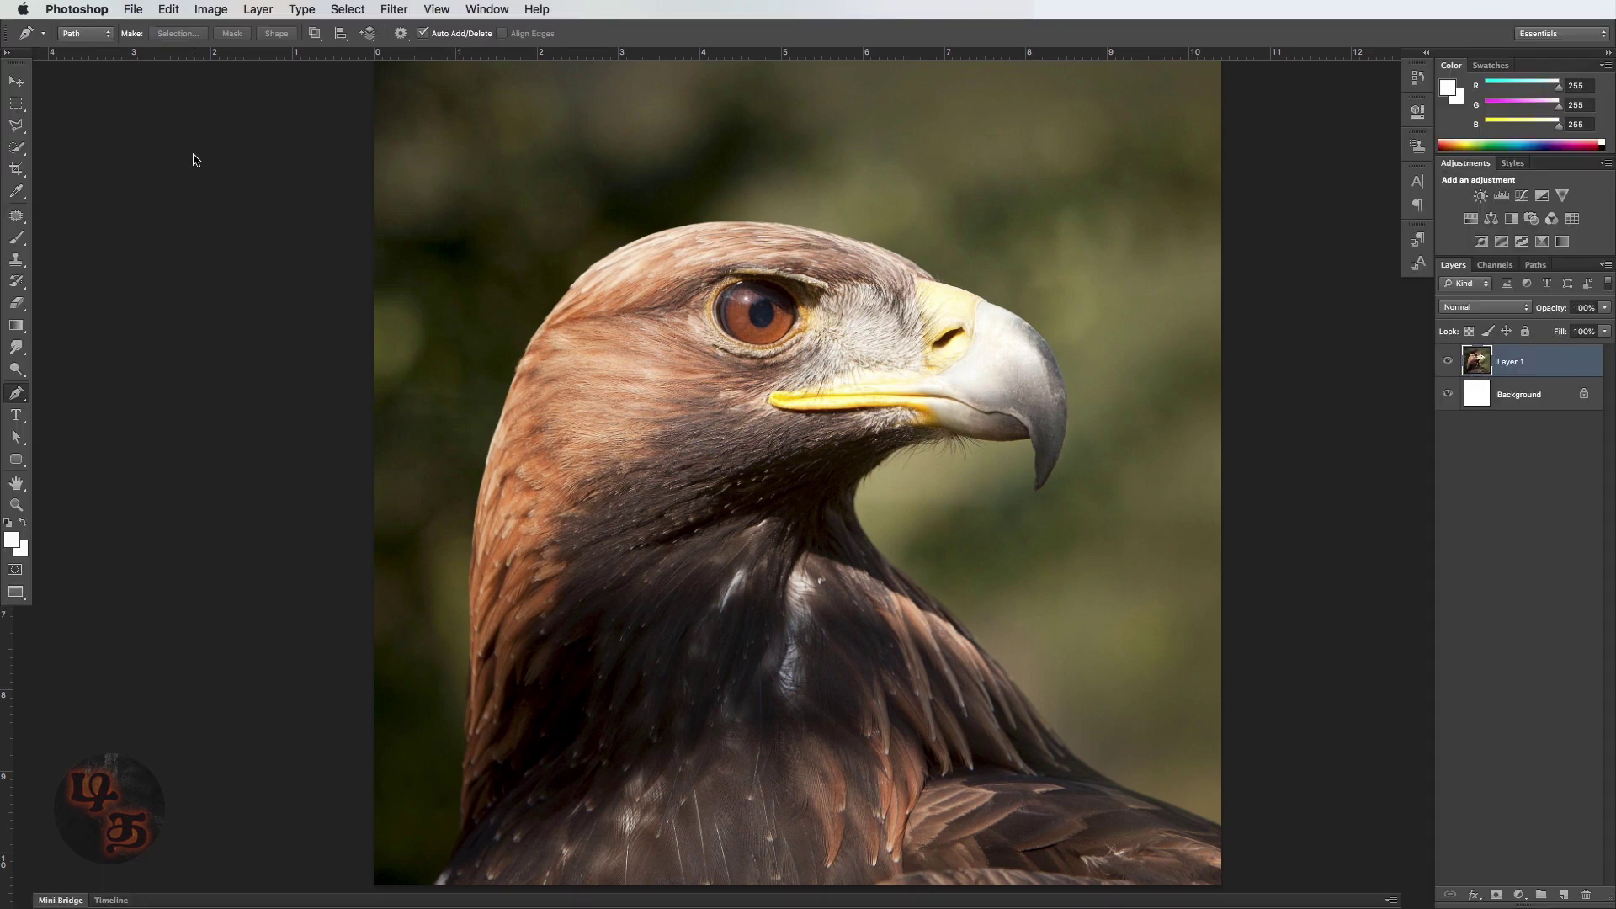
Step: Start a Pen path where the eagle's back meets the photo's bottom edge and trace the lower nape with curved anchor points
left_click(432, 887)
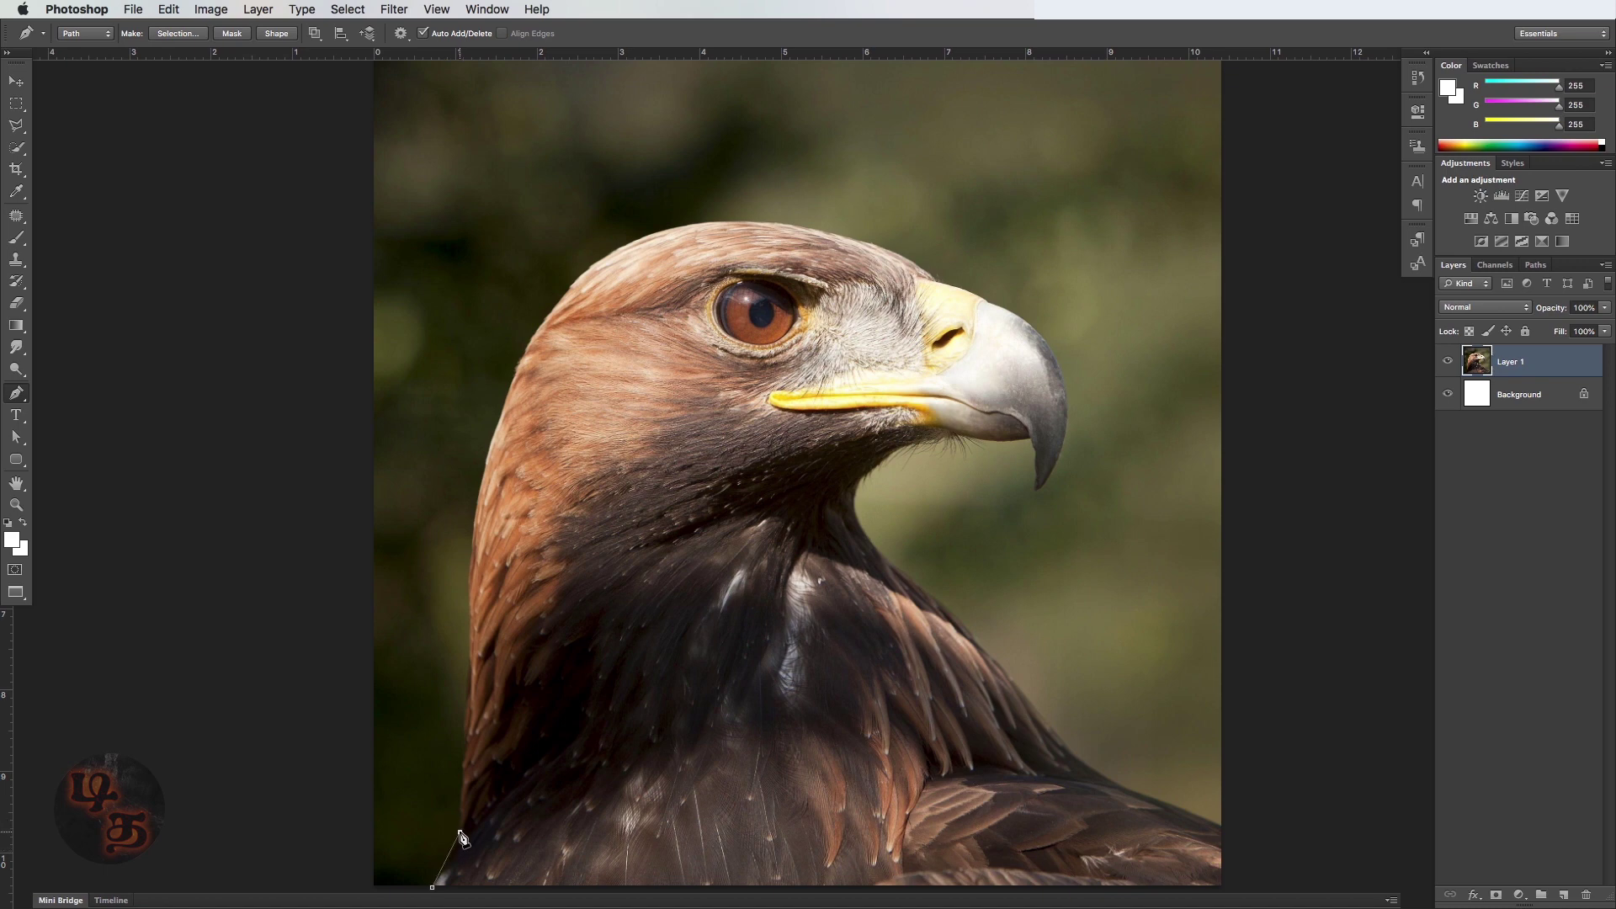
left_click_drag(460, 832, 465, 798)
key("super+plus")
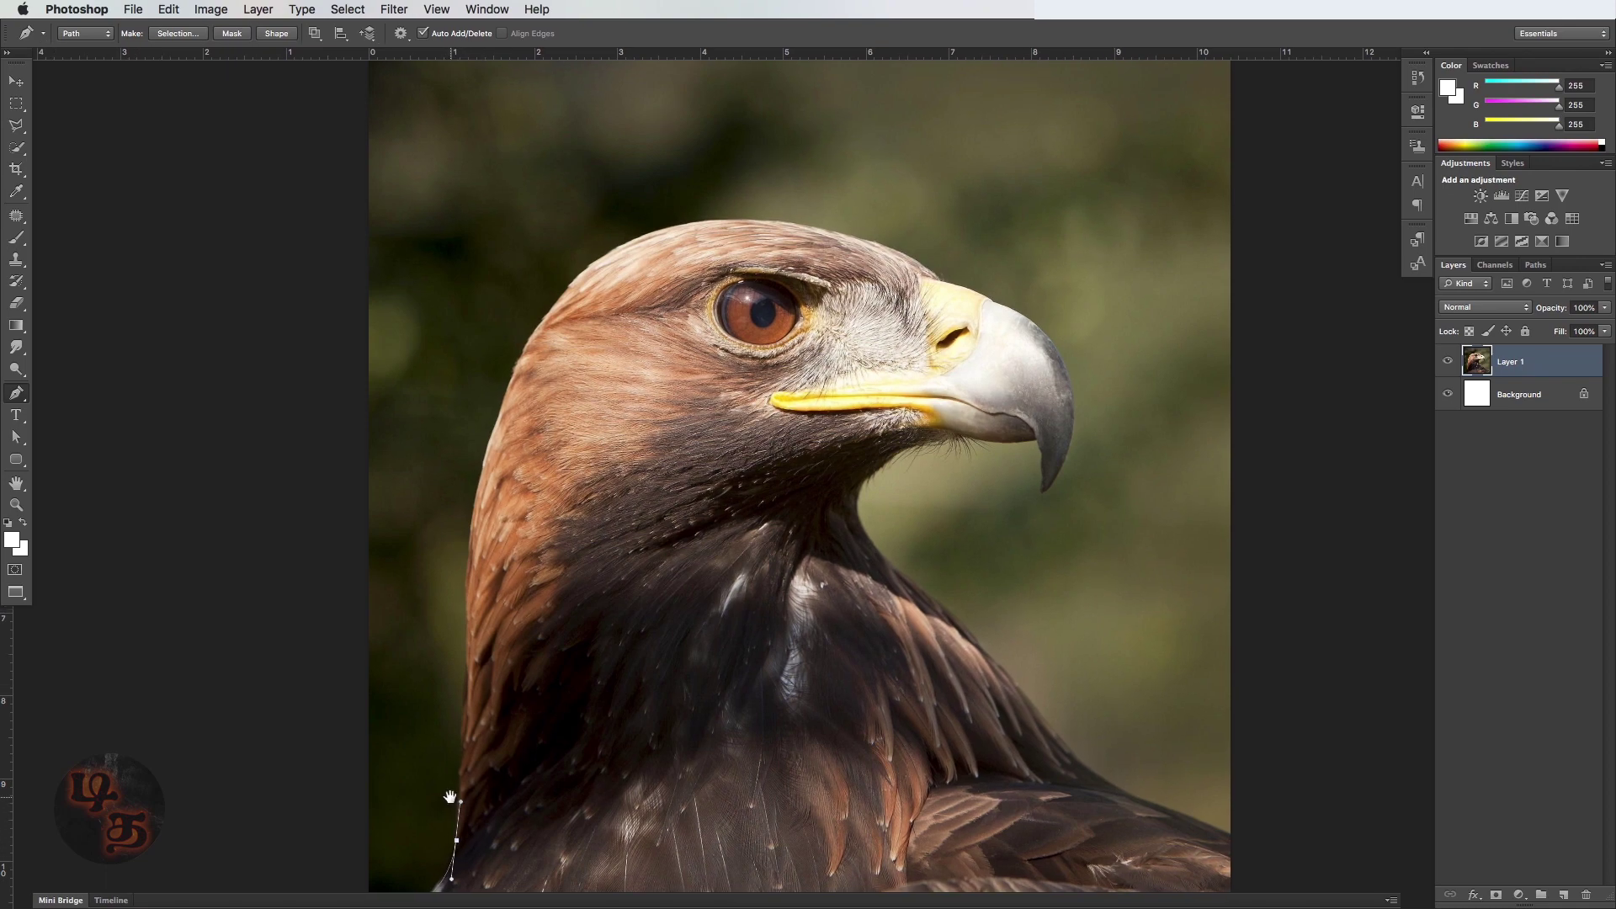
left_click_drag(451, 796, 514, 608)
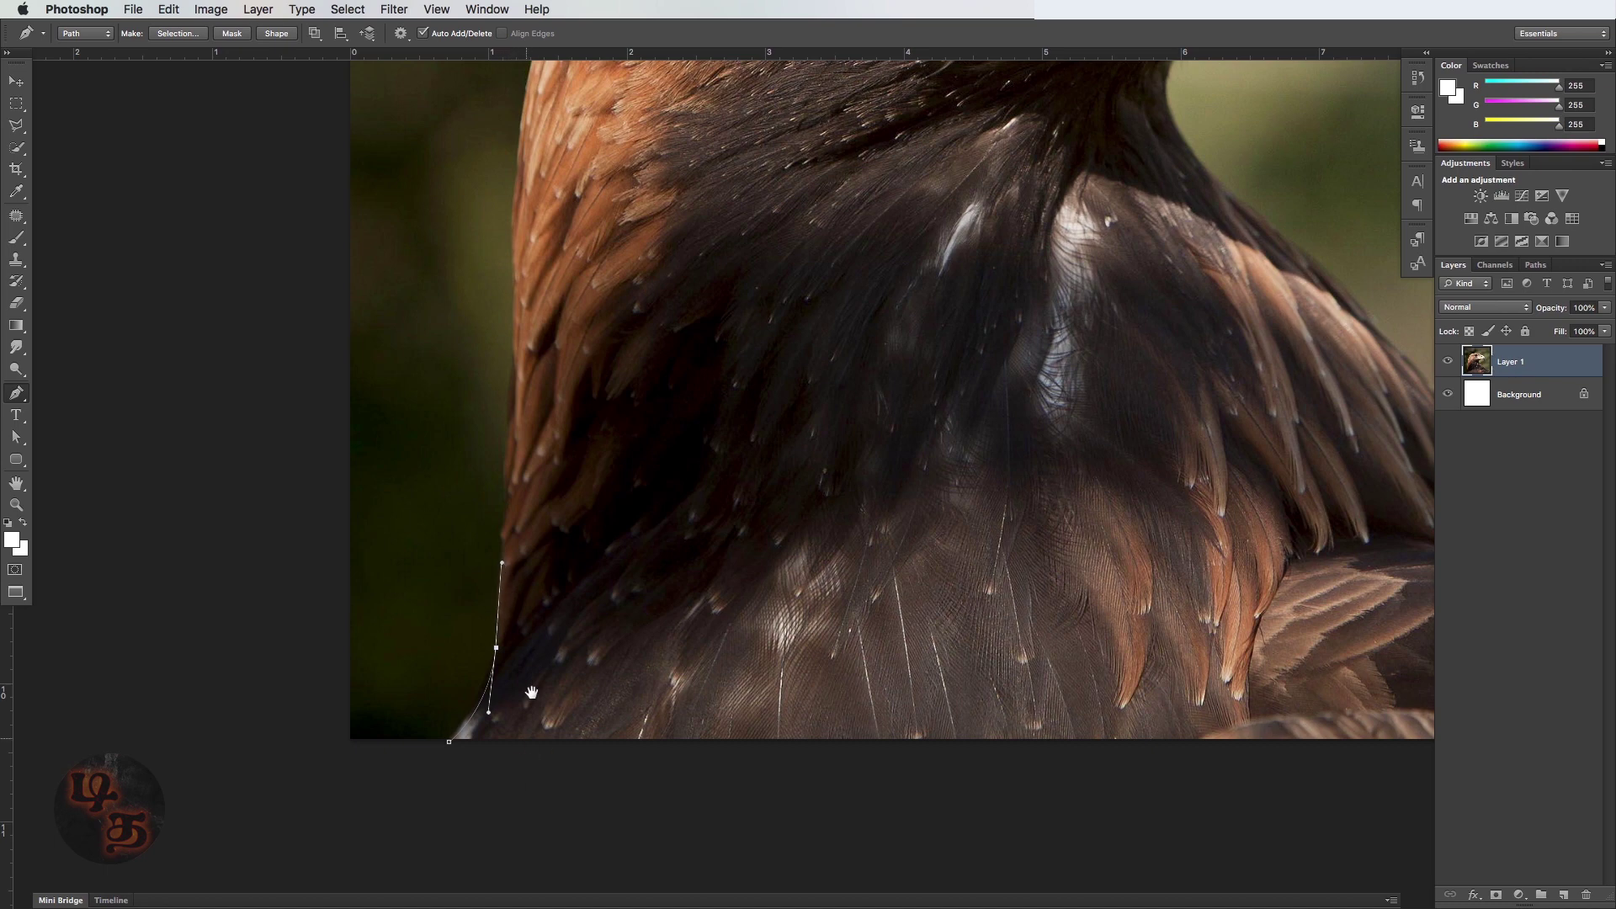
scroll(530, 681, "up", 2)
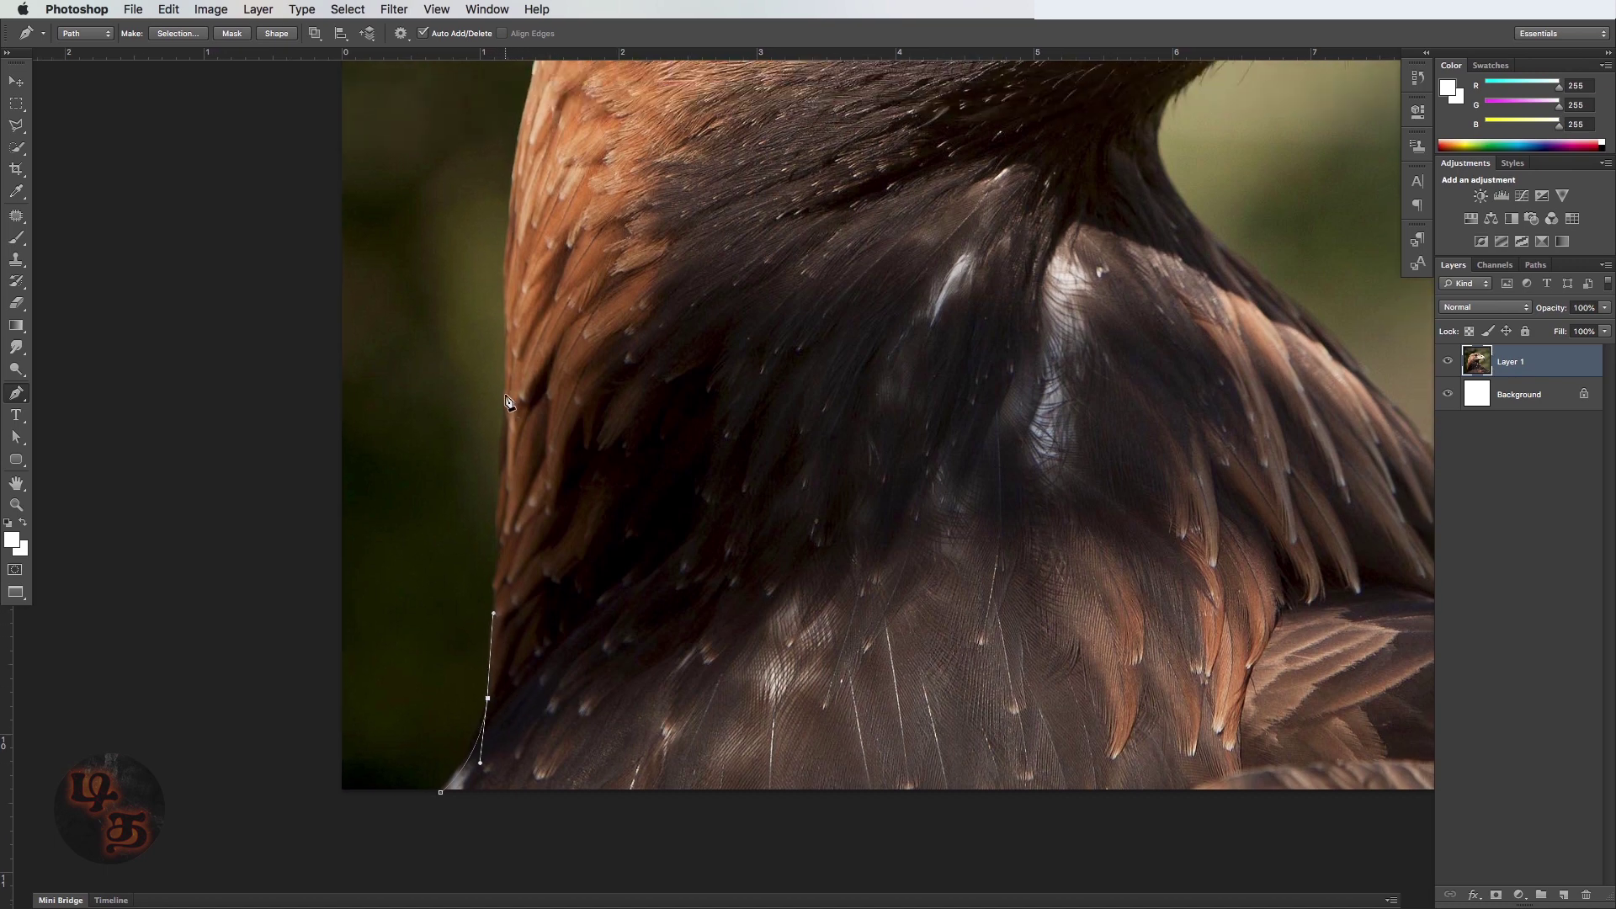
left_click_drag(505, 394, 504, 319)
scroll(513, 471, "up", 2)
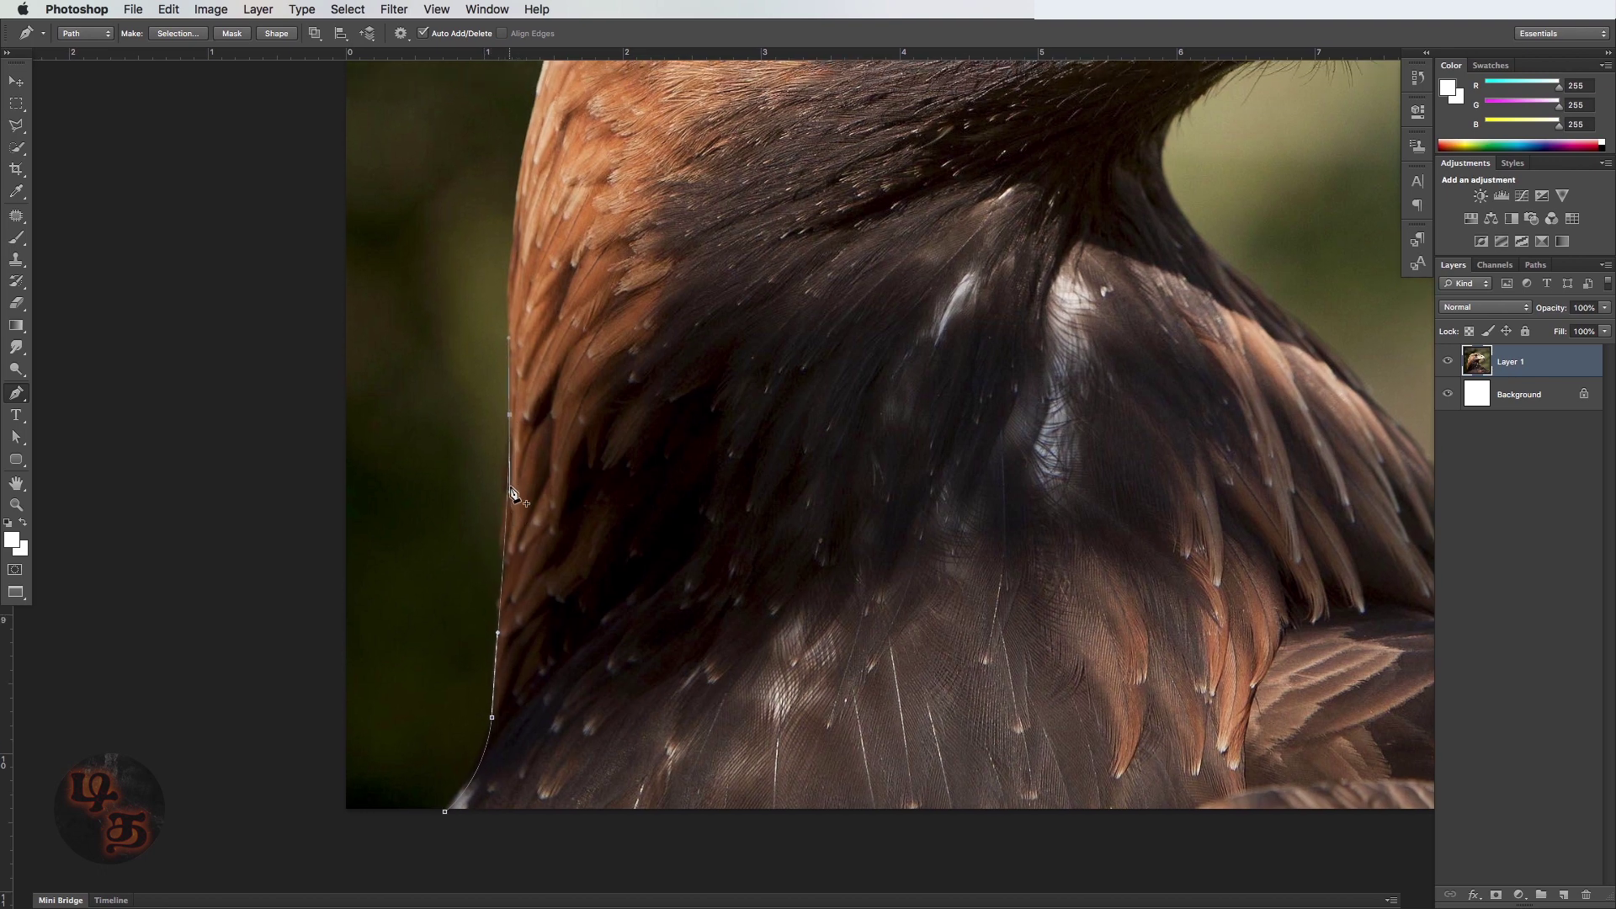
left_click_drag(510, 493, 503, 506)
Step: Continue the path along the upper nape with a long curved segment, shortening the outgoing handle of its anchor point
scroll(505, 511, "up", 10)
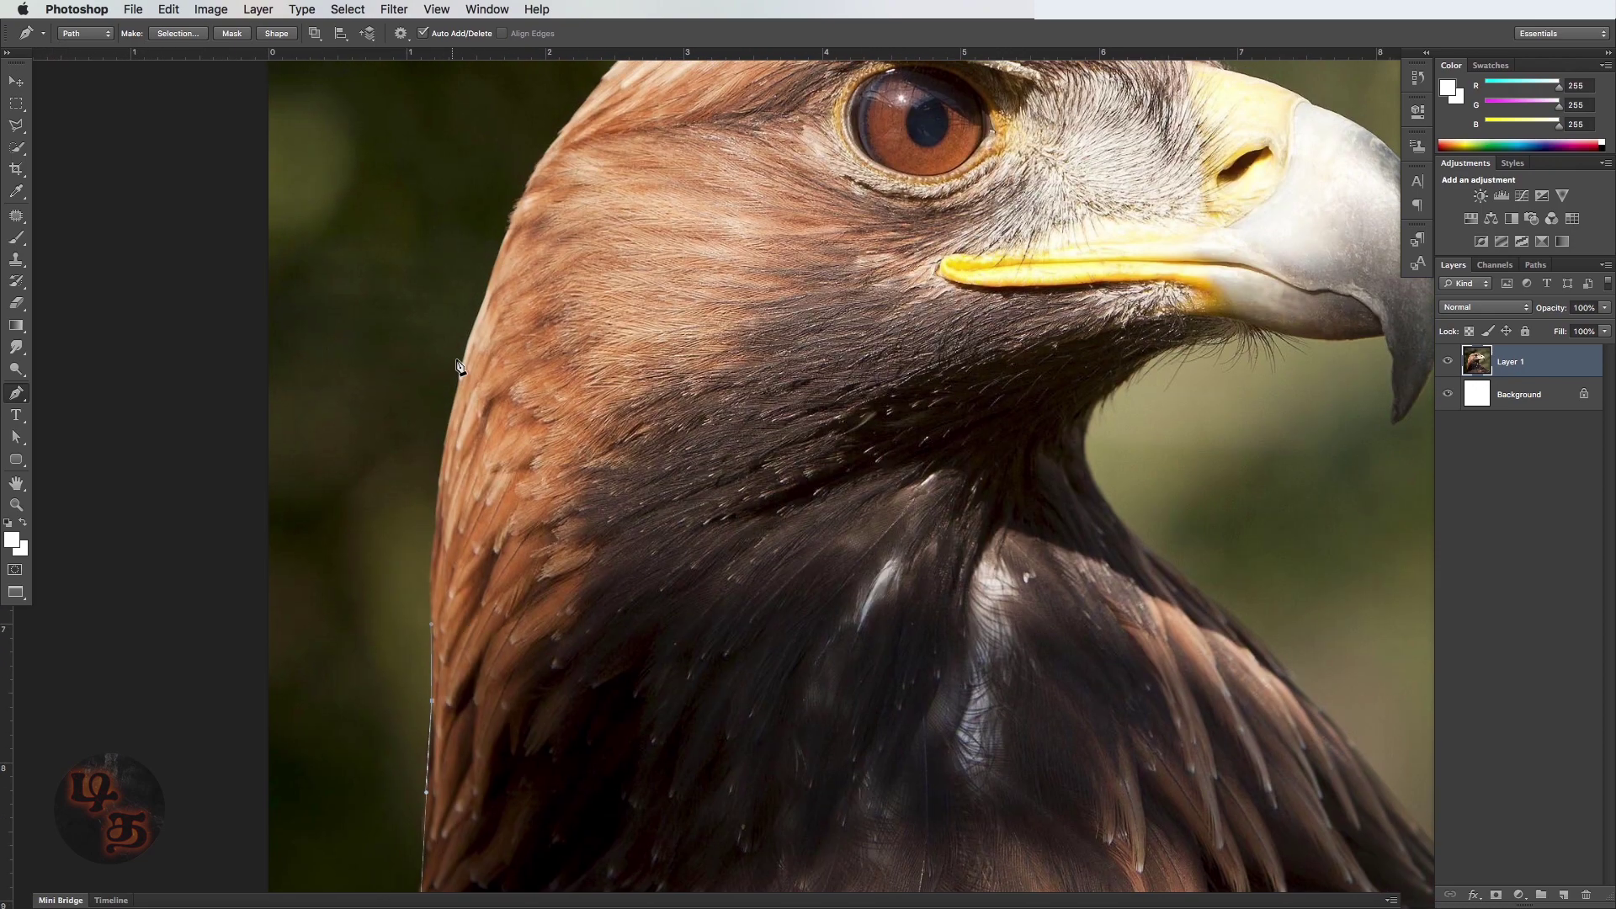
left_click_drag(467, 350, 504, 236)
left_click(512, 202)
scroll(505, 252, "up", 2)
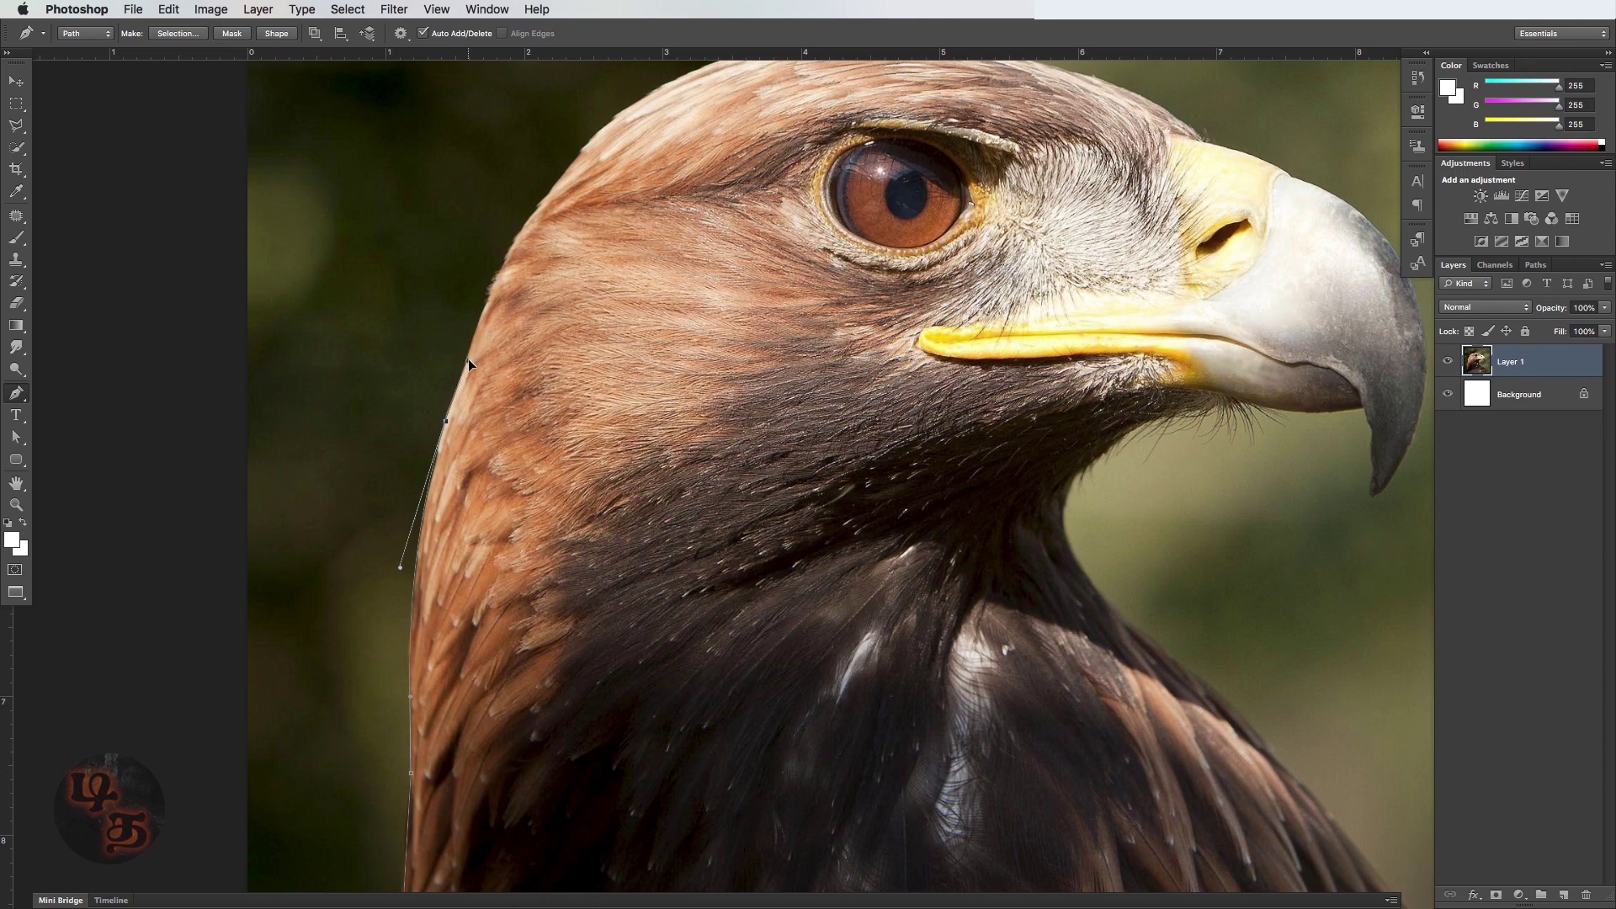
scroll(472, 354, "up", 4)
scroll(471, 353, "right", 2)
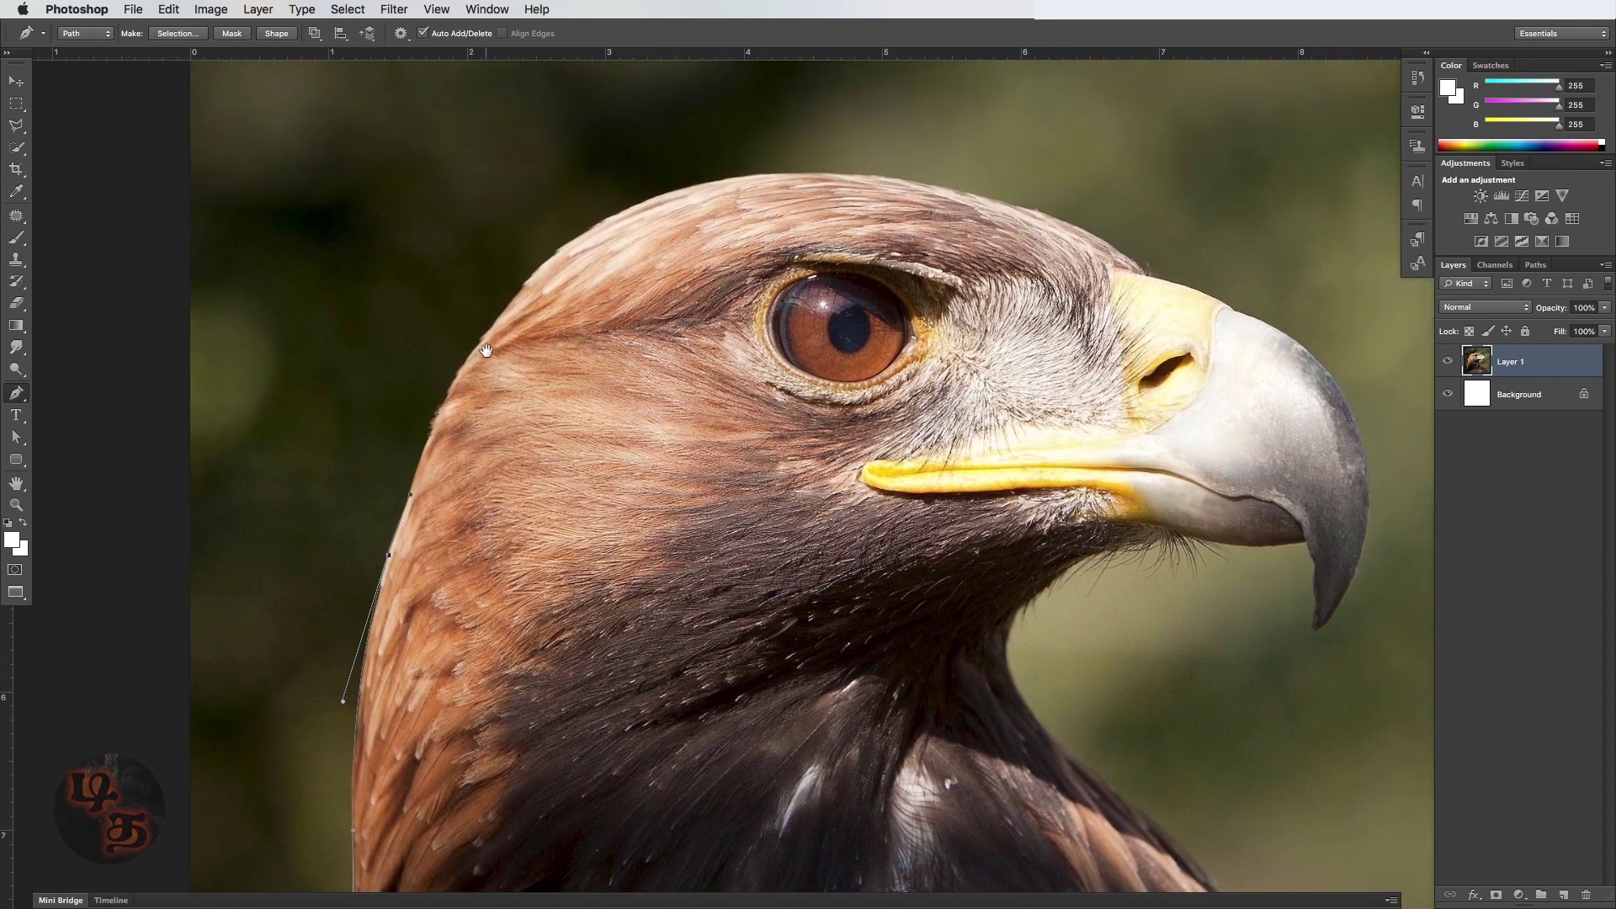
Step: Trace the back of the head up to the crown, adjusting the curve handles to follow the feathers
left_click_drag(516, 294, 594, 214)
left_click_drag(436, 375, 429, 390)
left_click_drag(494, 313, 520, 355)
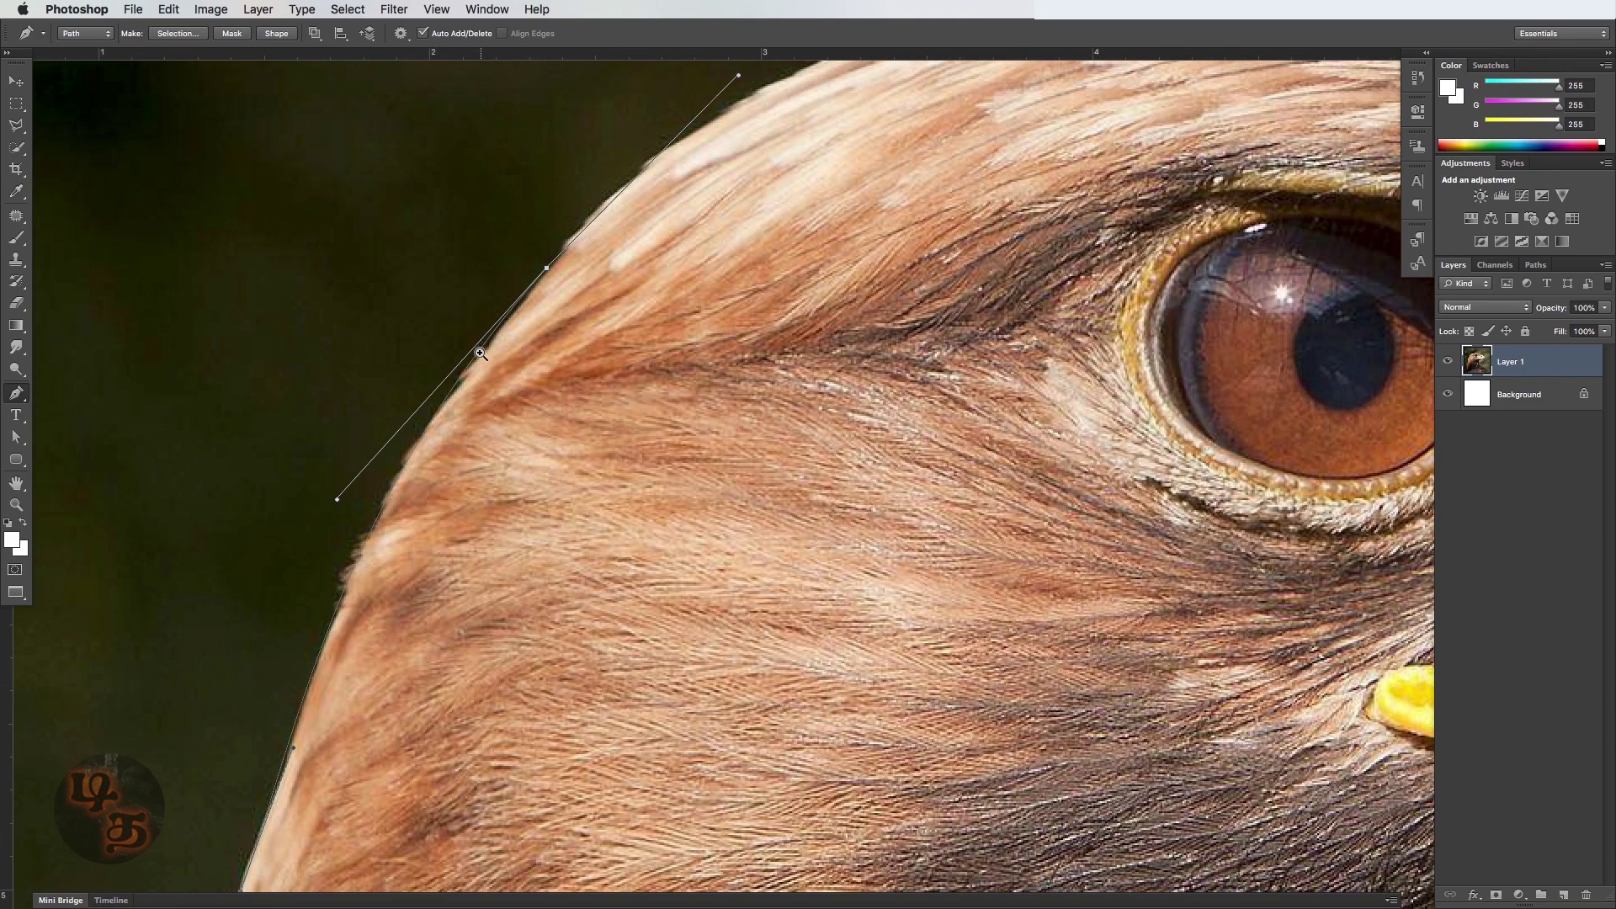
key("ctrl+0")
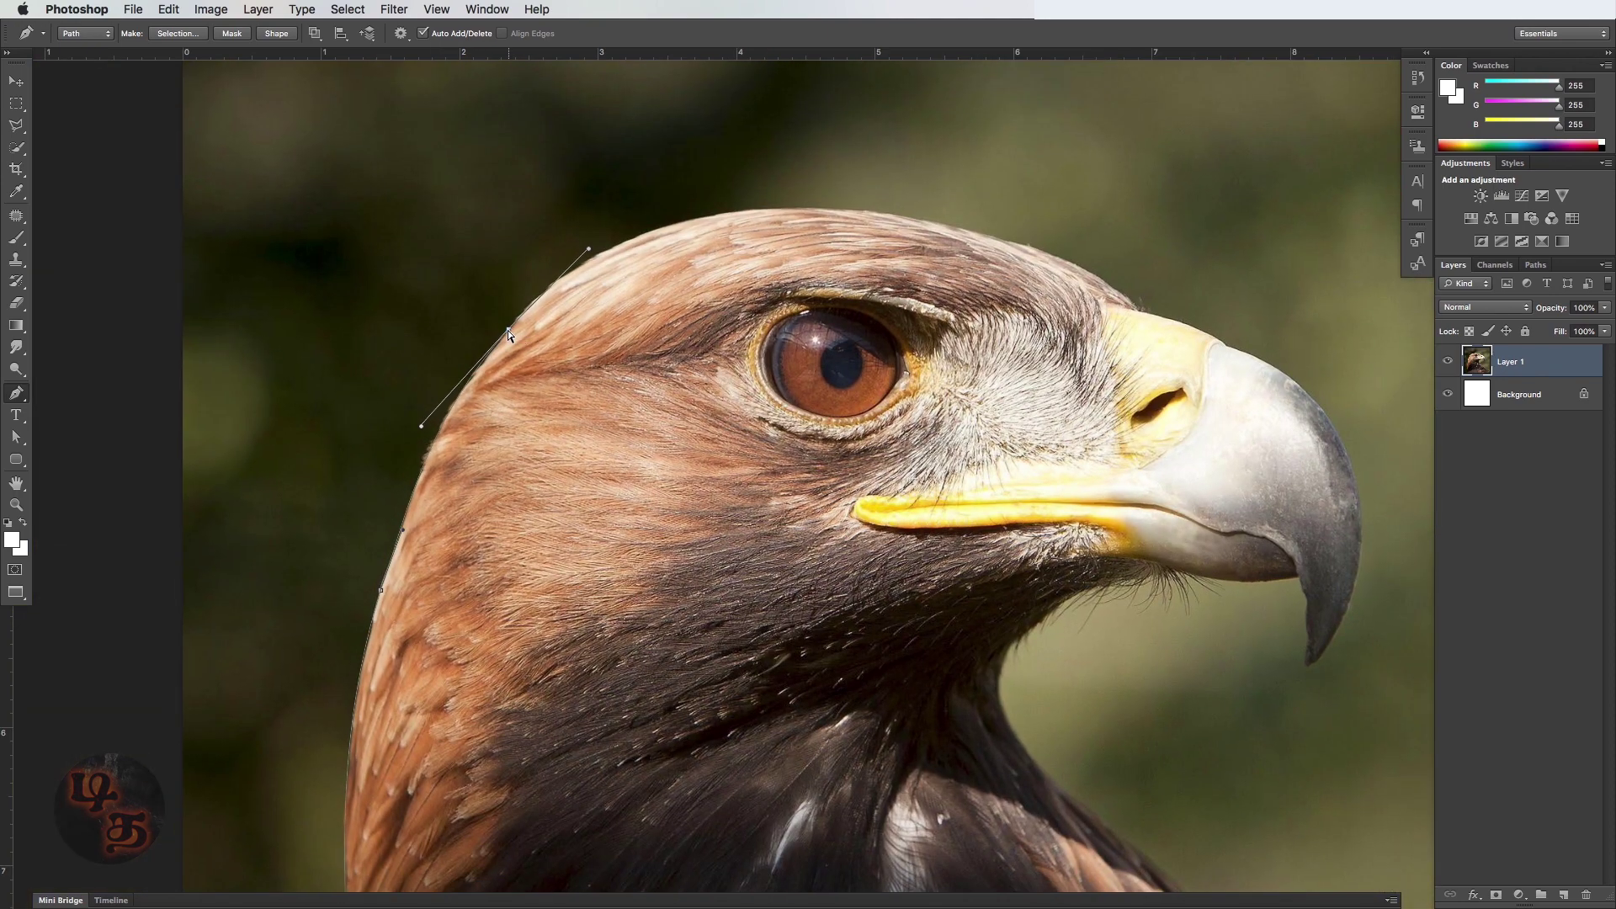
left_click_drag(508, 329, 482, 364)
left_click_drag(395, 461, 414, 464)
key("super+z")
left_click_drag(737, 196, 589, 182)
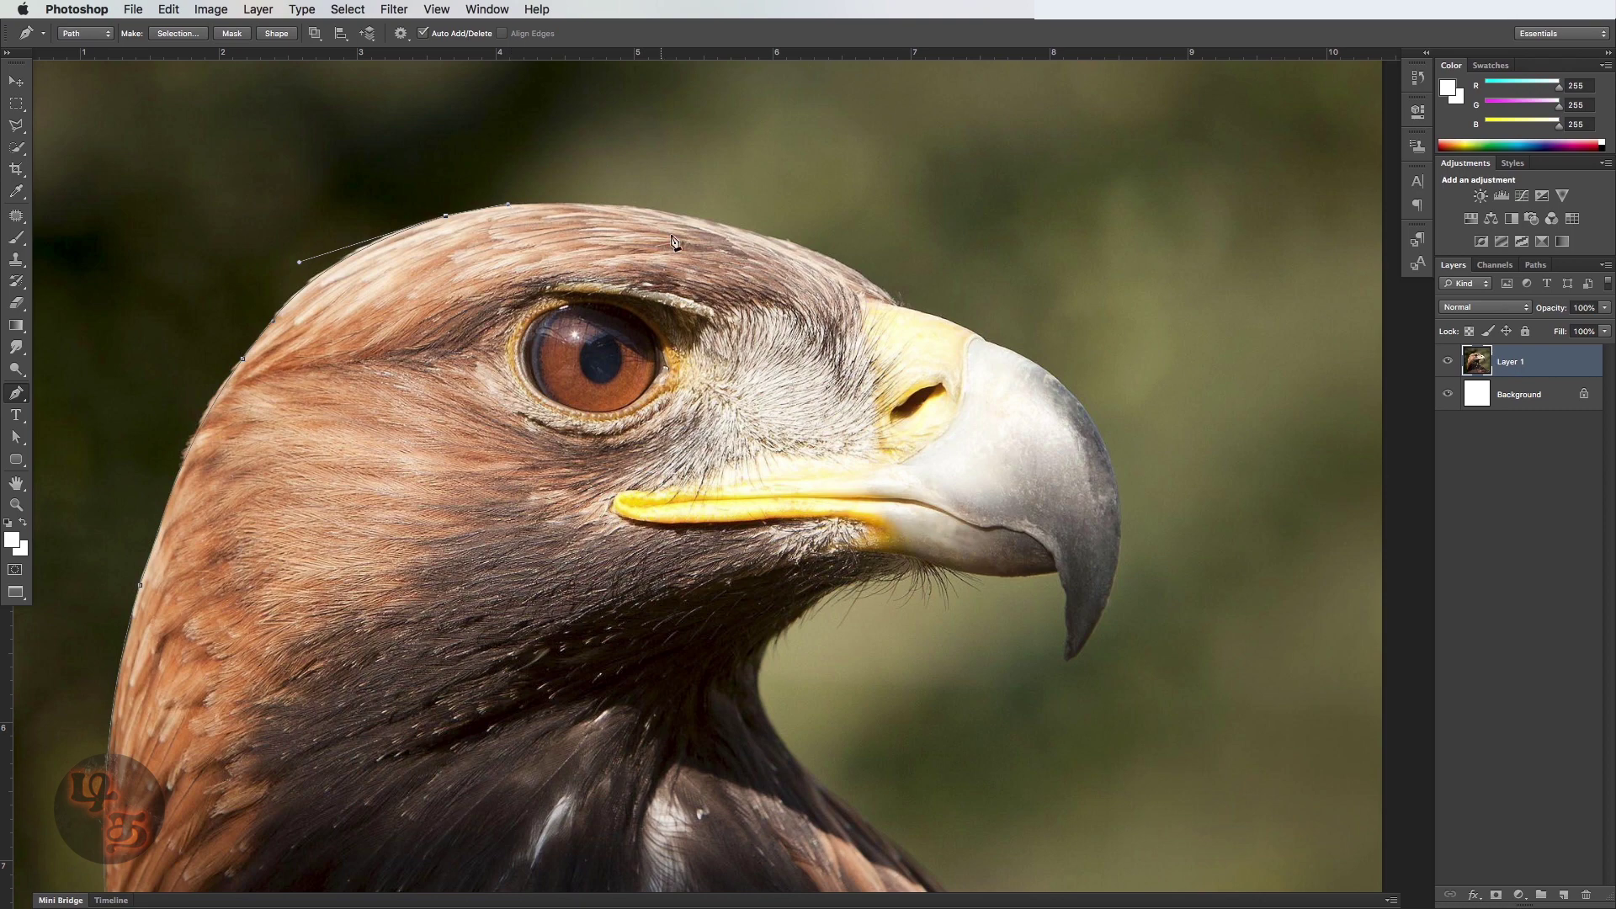
Step: Extend the path over the forehead to the yellow base of the beak with curved anchor points
left_click_drag(769, 239, 946, 284)
scroll(864, 344, "right", 5)
scroll(863, 344, "down", 1)
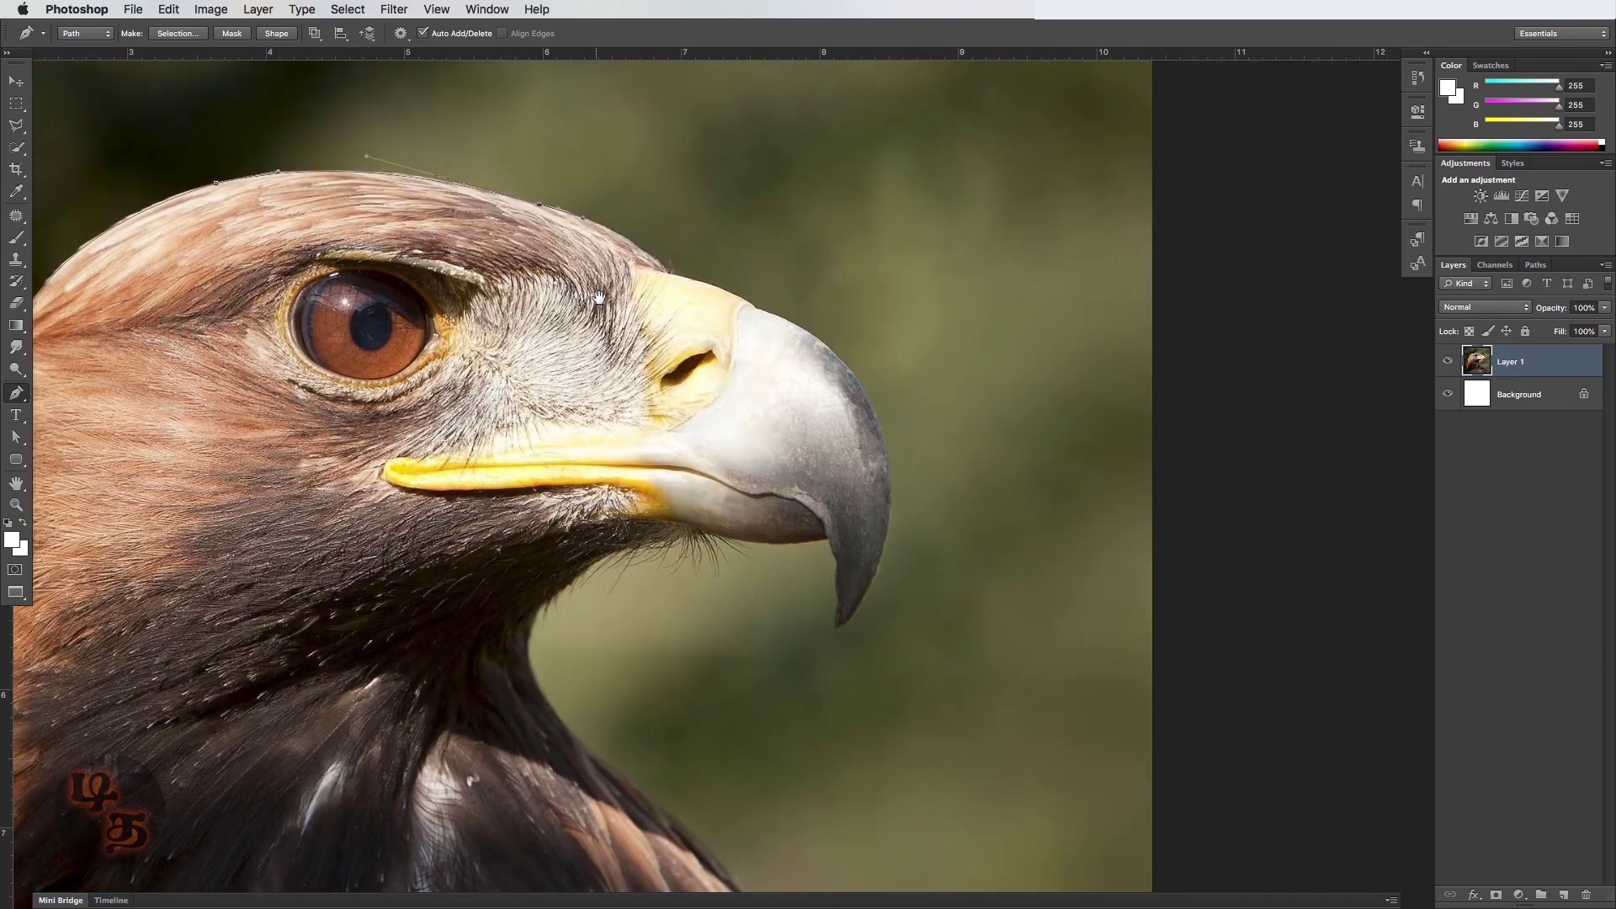
left_click(670, 274)
left_click_drag(694, 298, 725, 325)
scroll(747, 271, "up", 2)
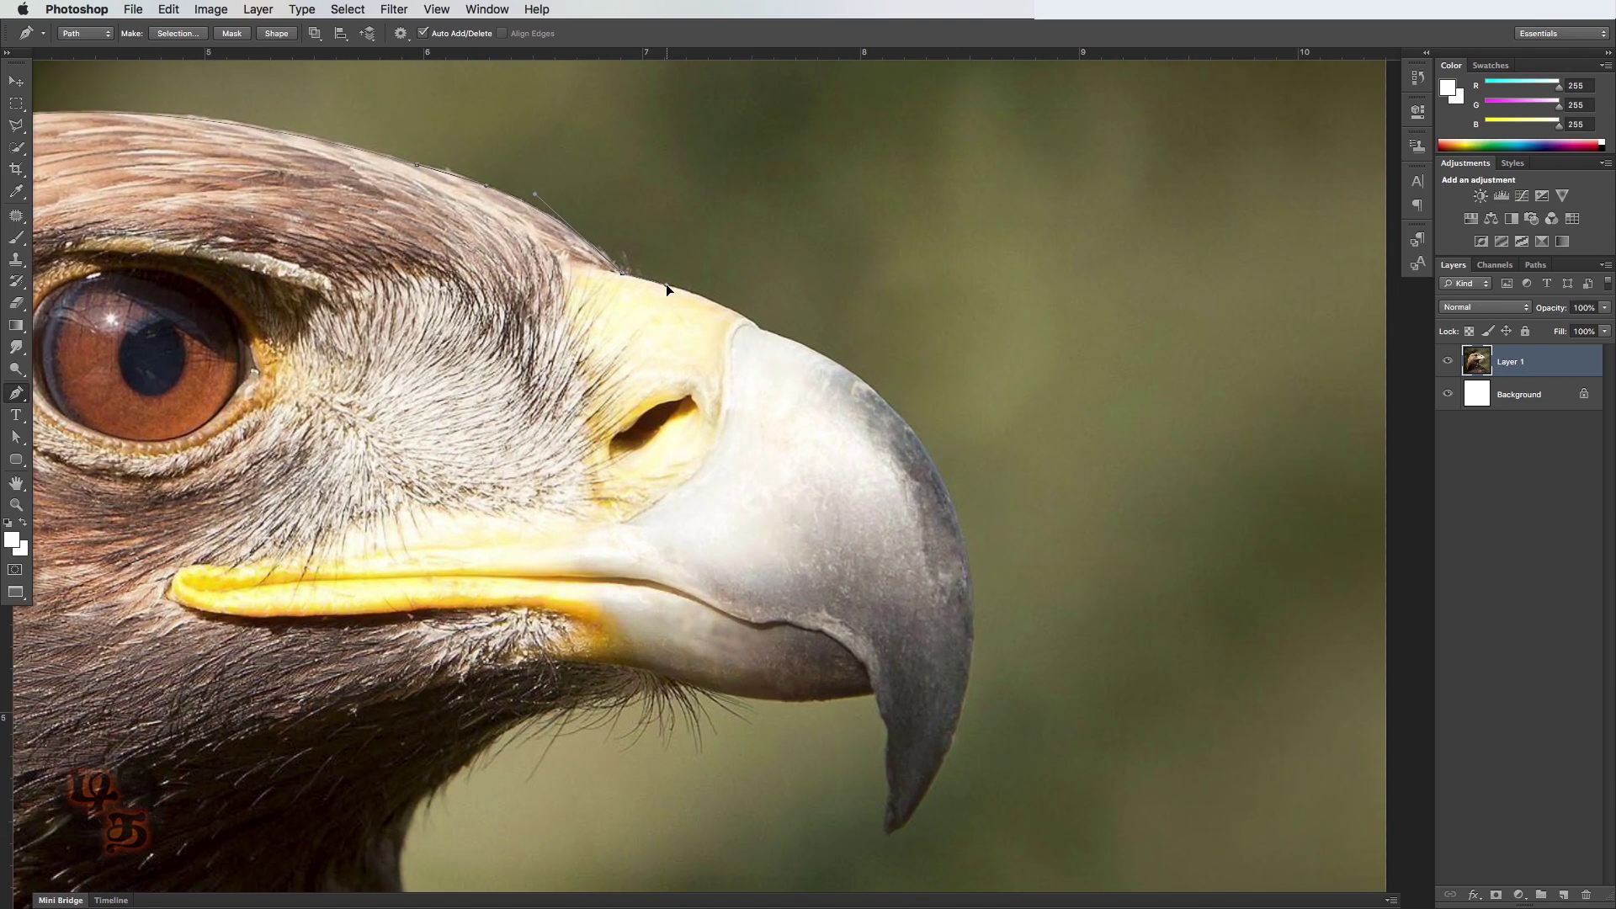
Step: Trace the outer curve of the upper beak down towards the hooked tip, adjusting the anchor handles
left_click_drag(756, 328, 790, 356)
left_click_drag(811, 469, 758, 390)
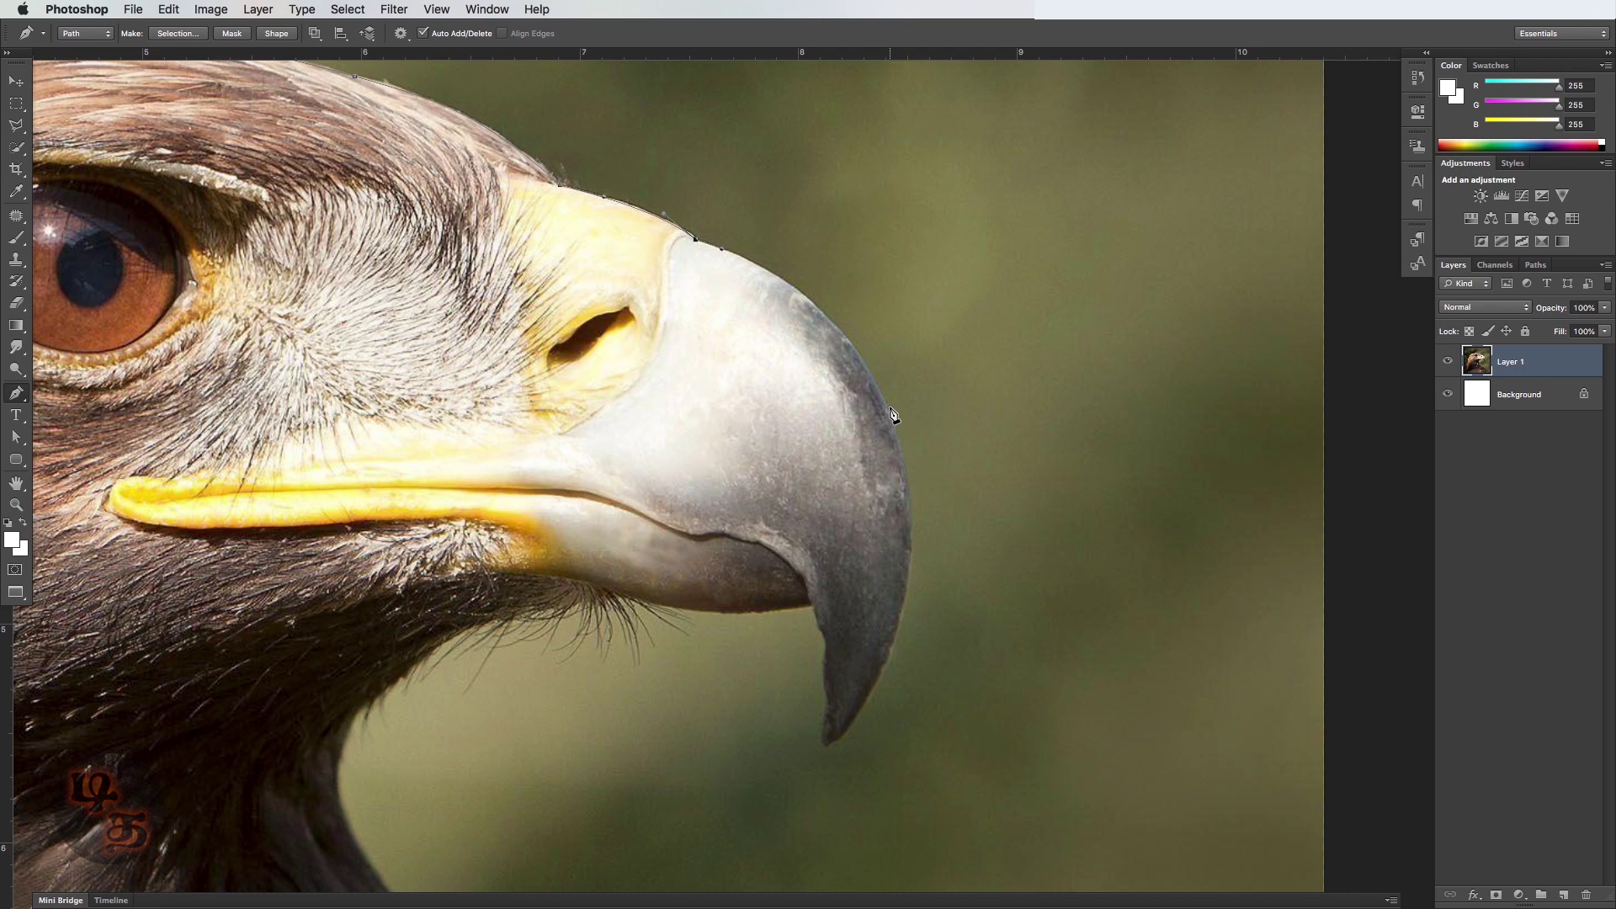
left_click_drag(888, 411, 881, 469)
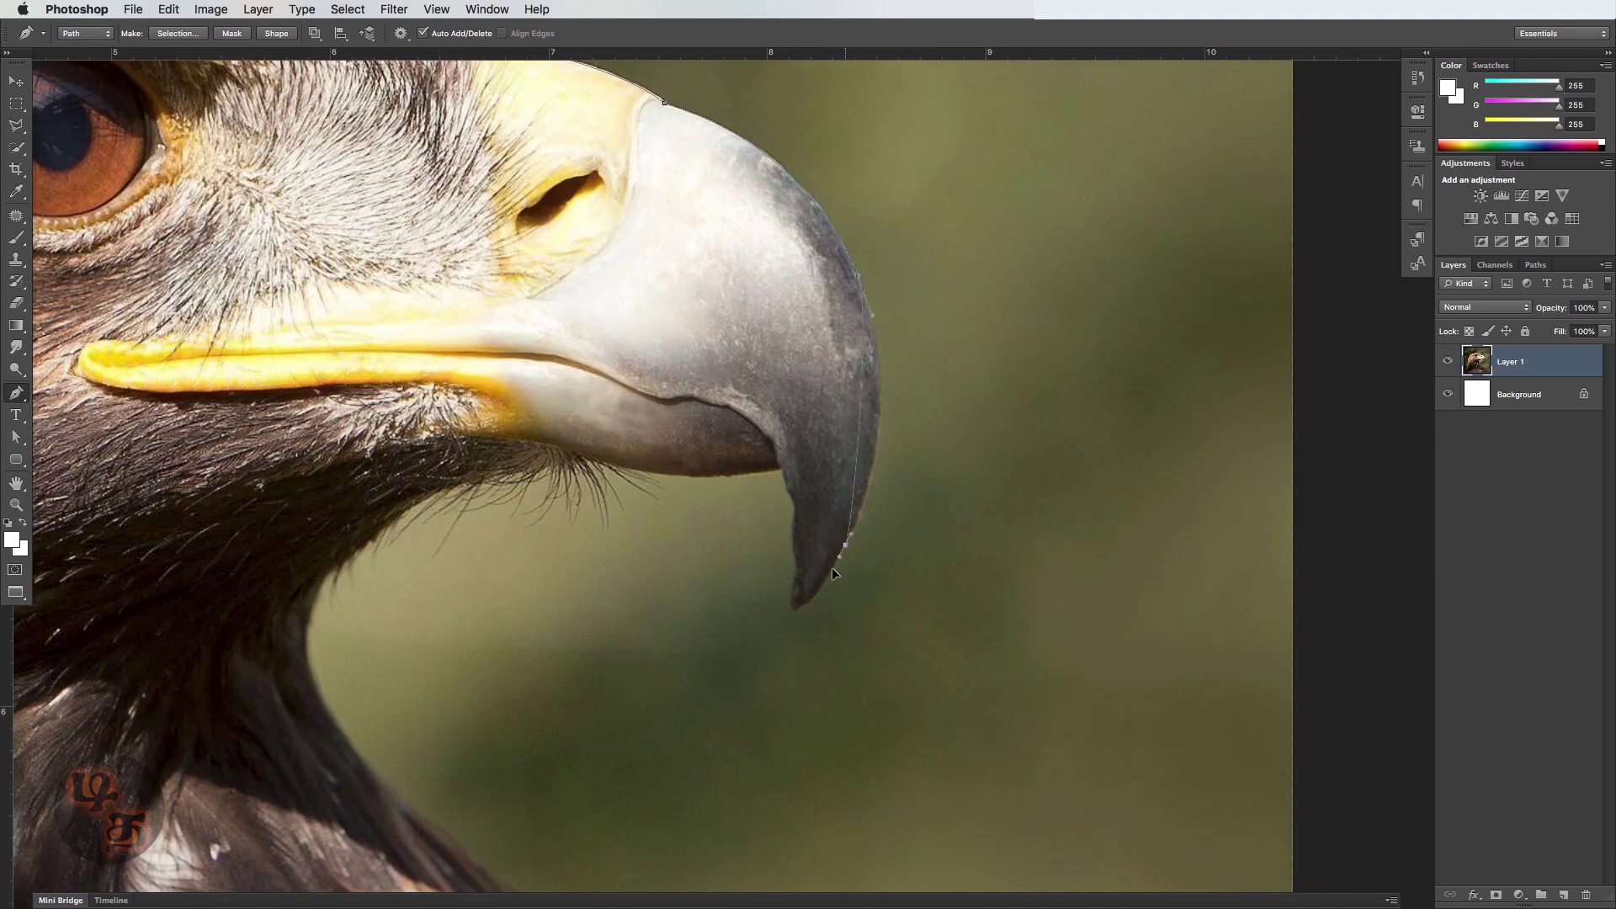
left_click_drag(831, 572, 787, 662)
left_click(832, 568)
Step: Round the beak's hooked tip with closely spaced anchor points
left_click(809, 603)
left_click_drag(797, 608, 897, 569)
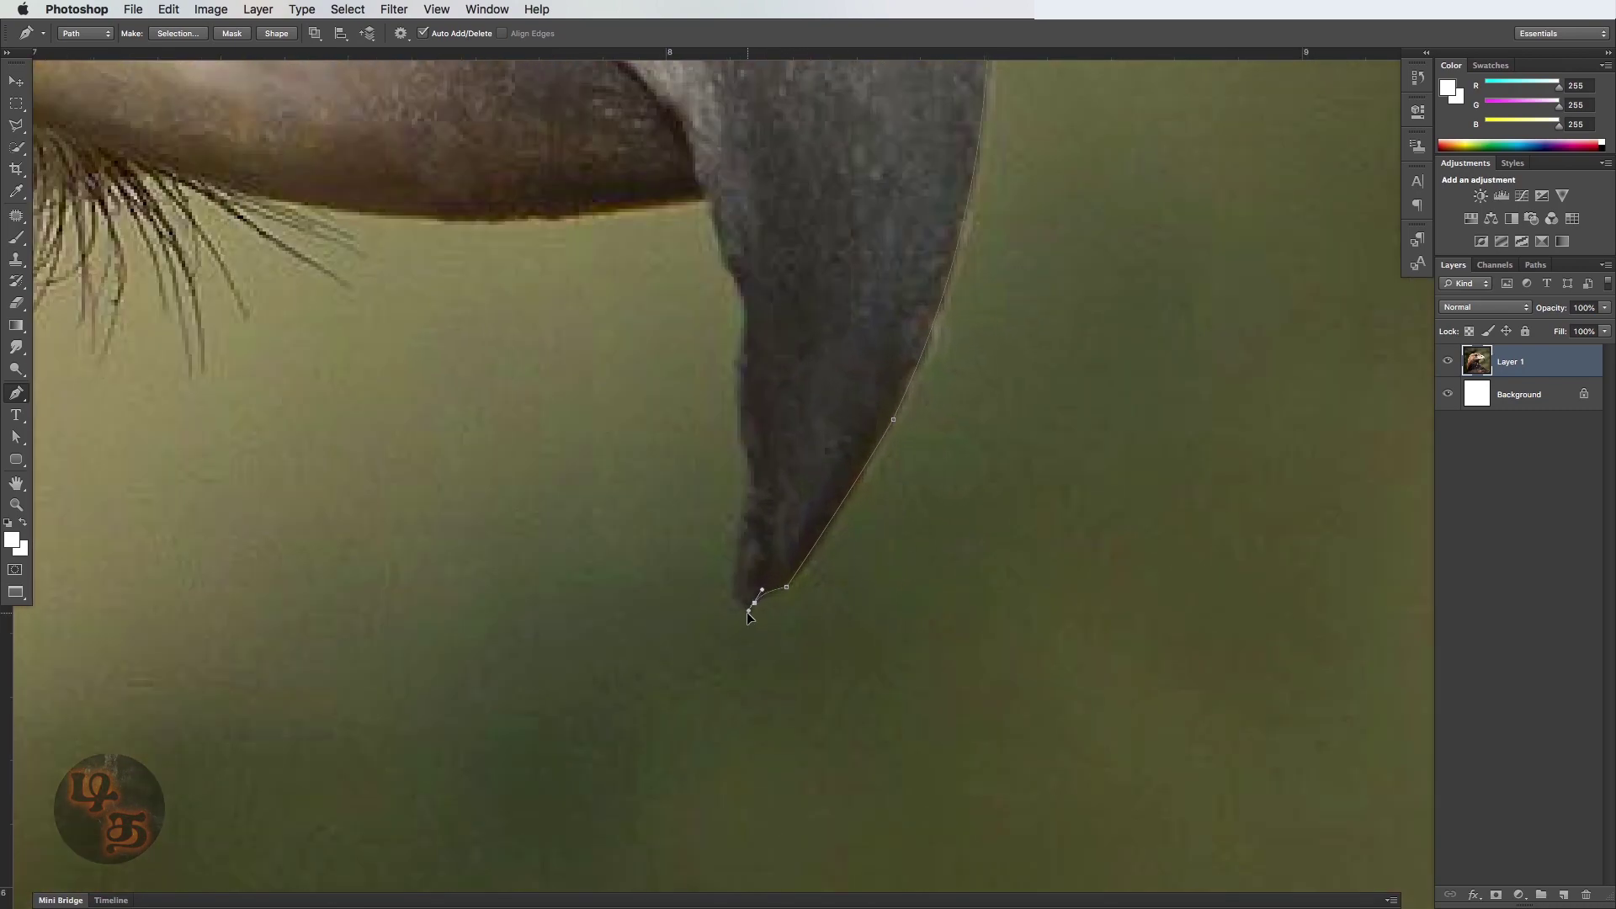
left_click_drag(747, 612, 746, 616)
left_click_drag(754, 605, 734, 552)
left_click_drag(746, 465, 743, 420)
left_click_drag(740, 364, 744, 341)
key("super+z")
key("super+z")
key("super+z")
Step: Trace the inner edge of the beak's hook up to the corner where it meets the lower beak
left_click_drag(751, 474, 745, 451)
mouse_move(738, 377)
left_mouse_down()
mouse_move(743, 326)
mouse_move(743, 374)
left_mouse_up()
left_click_drag(740, 288, 735, 278)
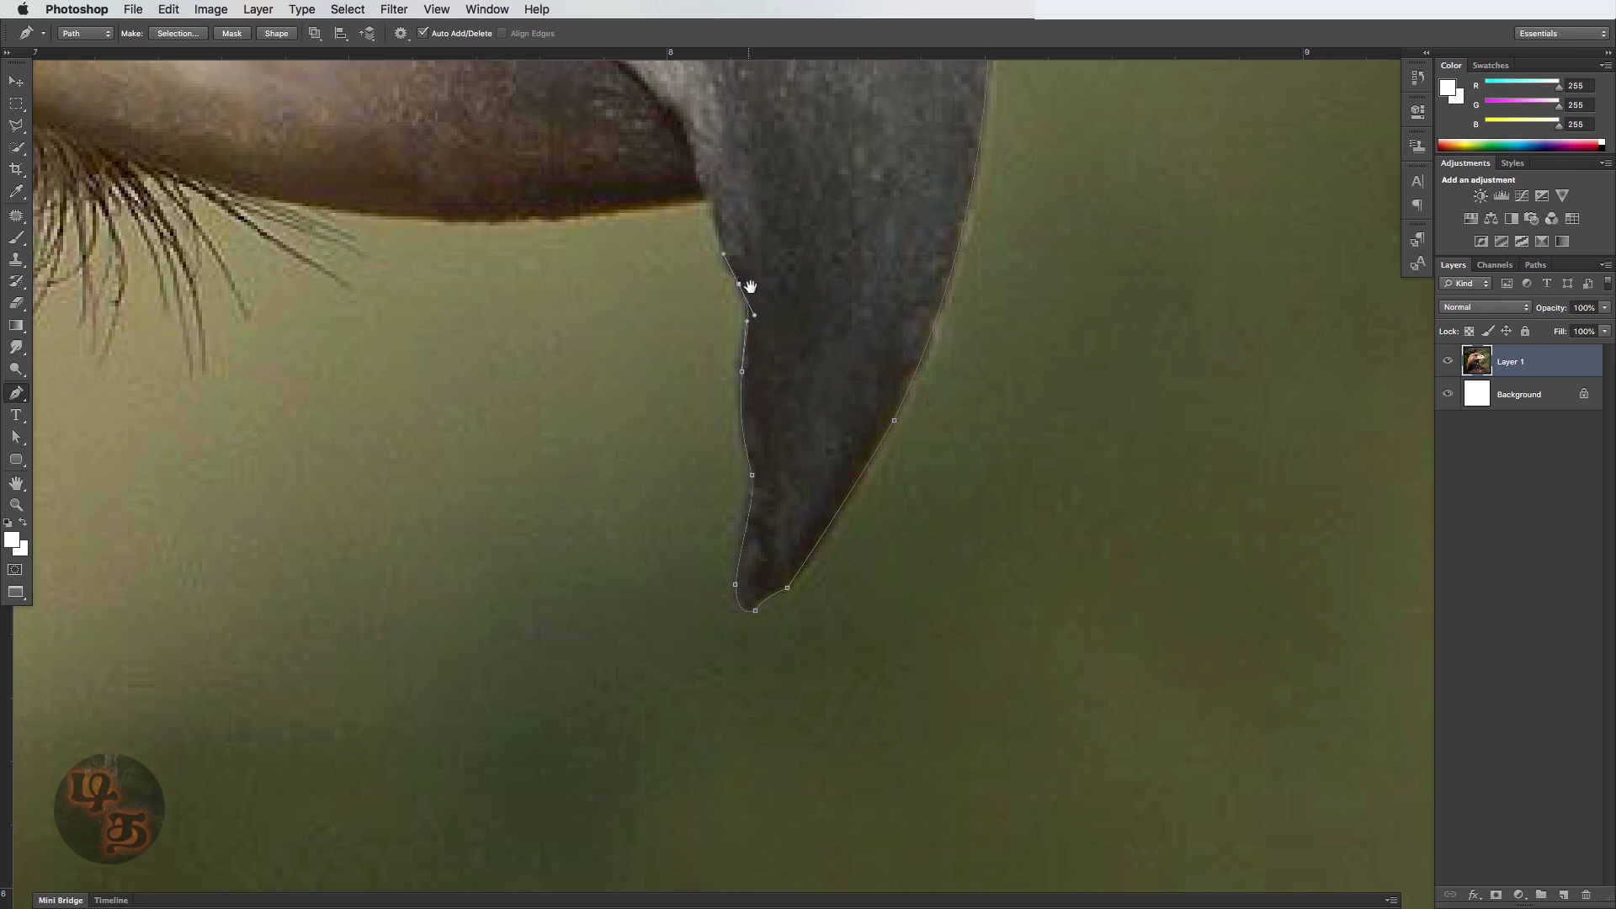
scroll(747, 291, "up", 3)
left_click(712, 250)
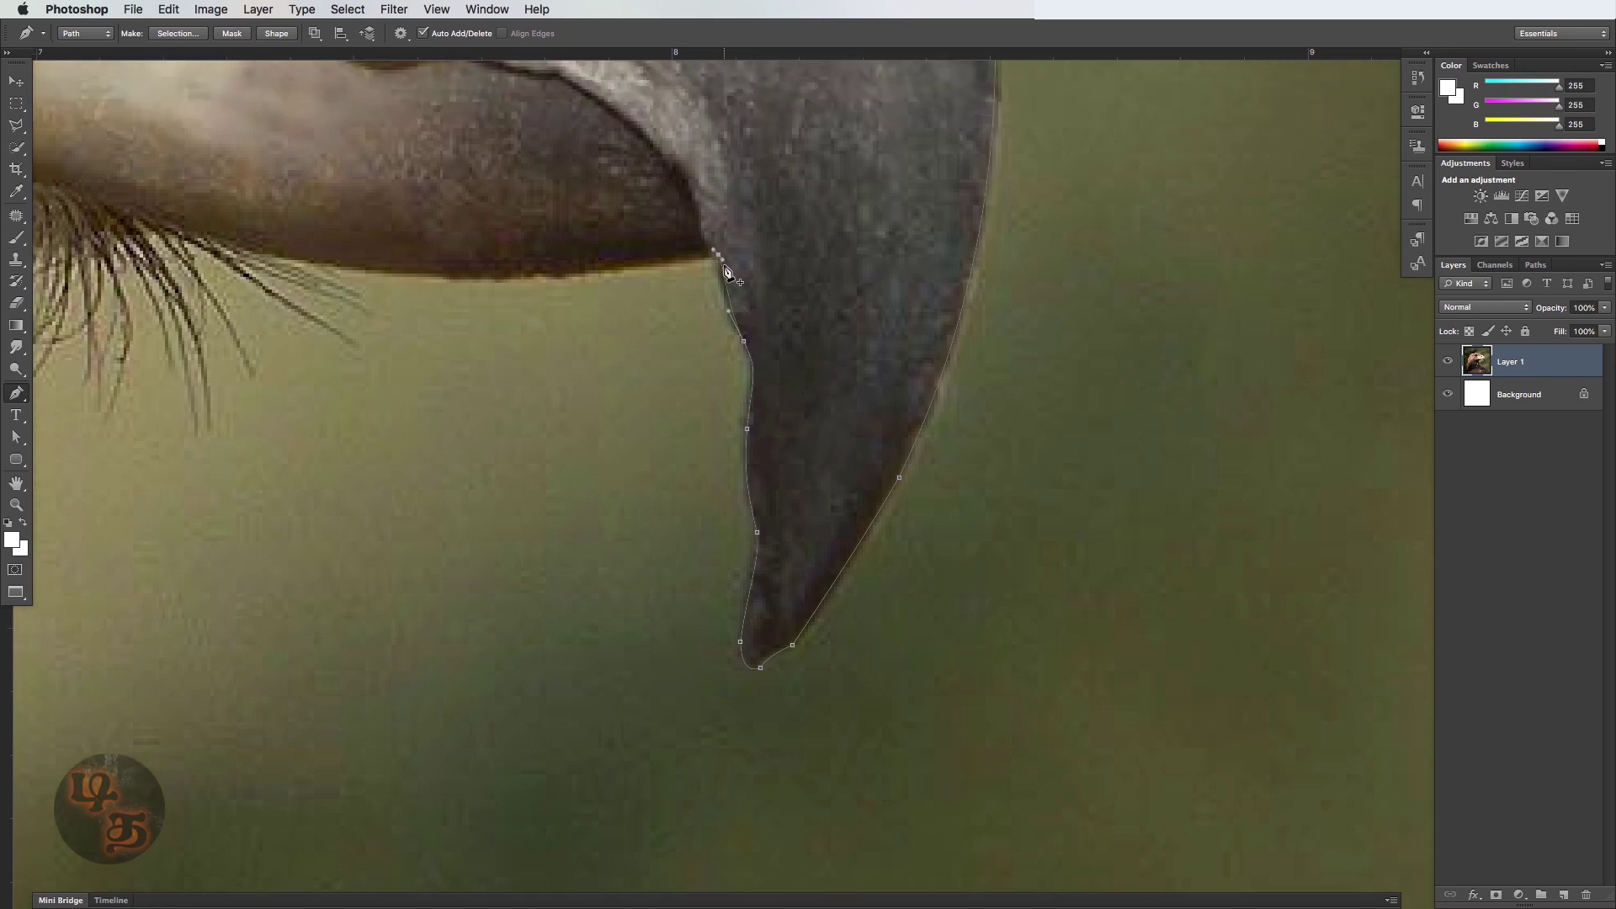
left_click(715, 259)
Step: Curve the path along the underside of the lower beak back to the chin bristles
left_click_drag(577, 357, 714, 328)
left_click_drag(515, 267, 679, 329)
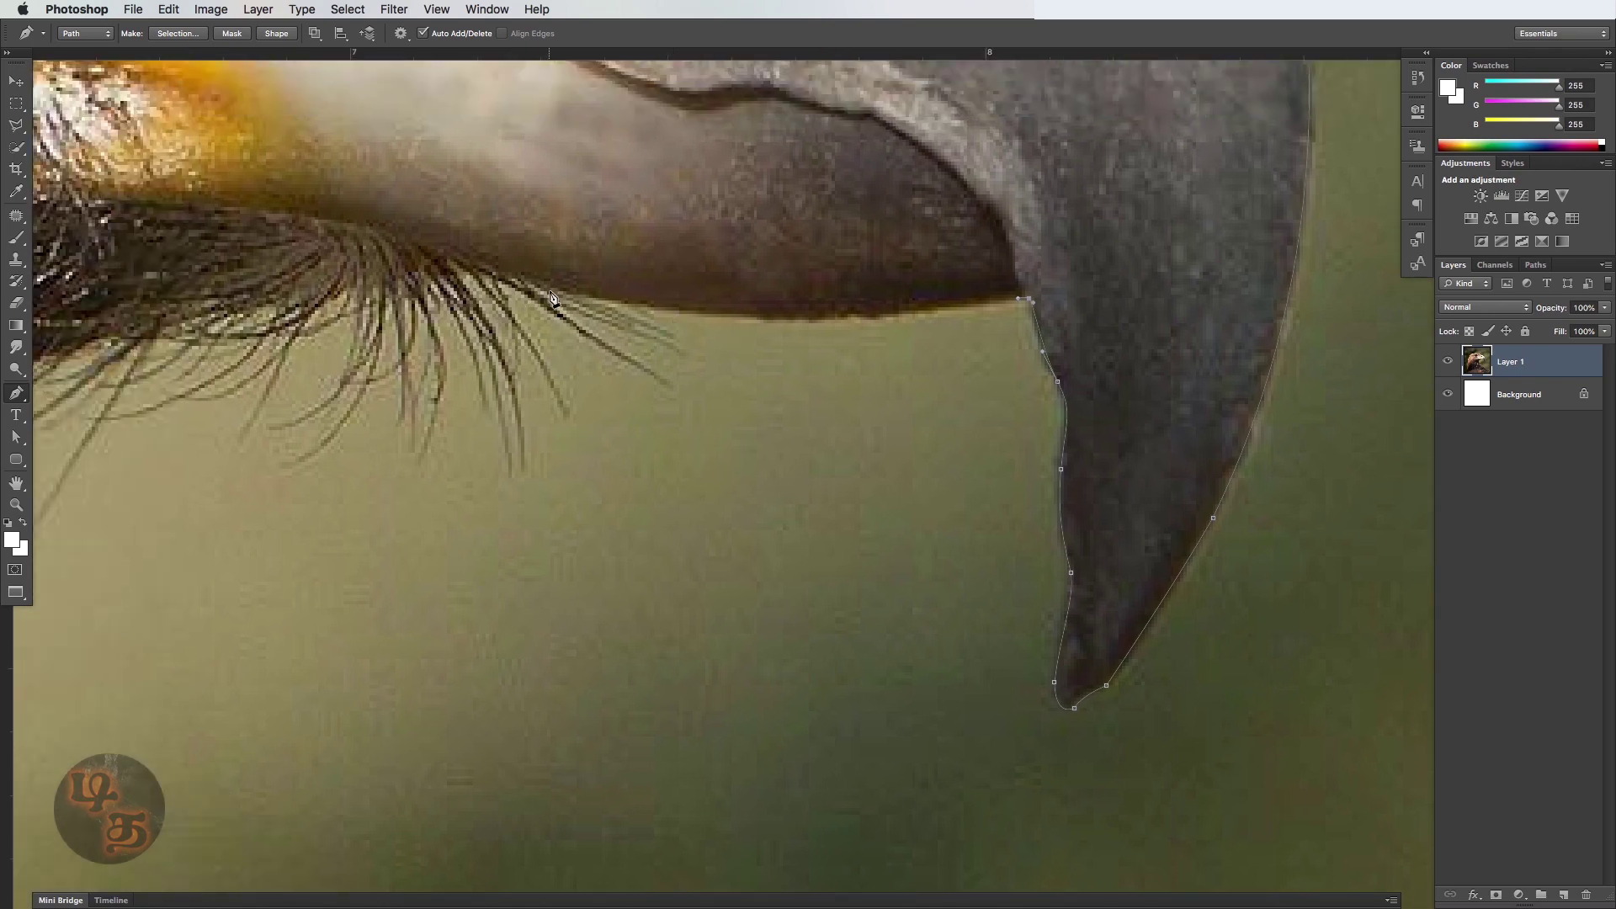
left_click(551, 288)
left_click_drag(402, 261, 316, 234)
left_click_drag(368, 307, 524, 310)
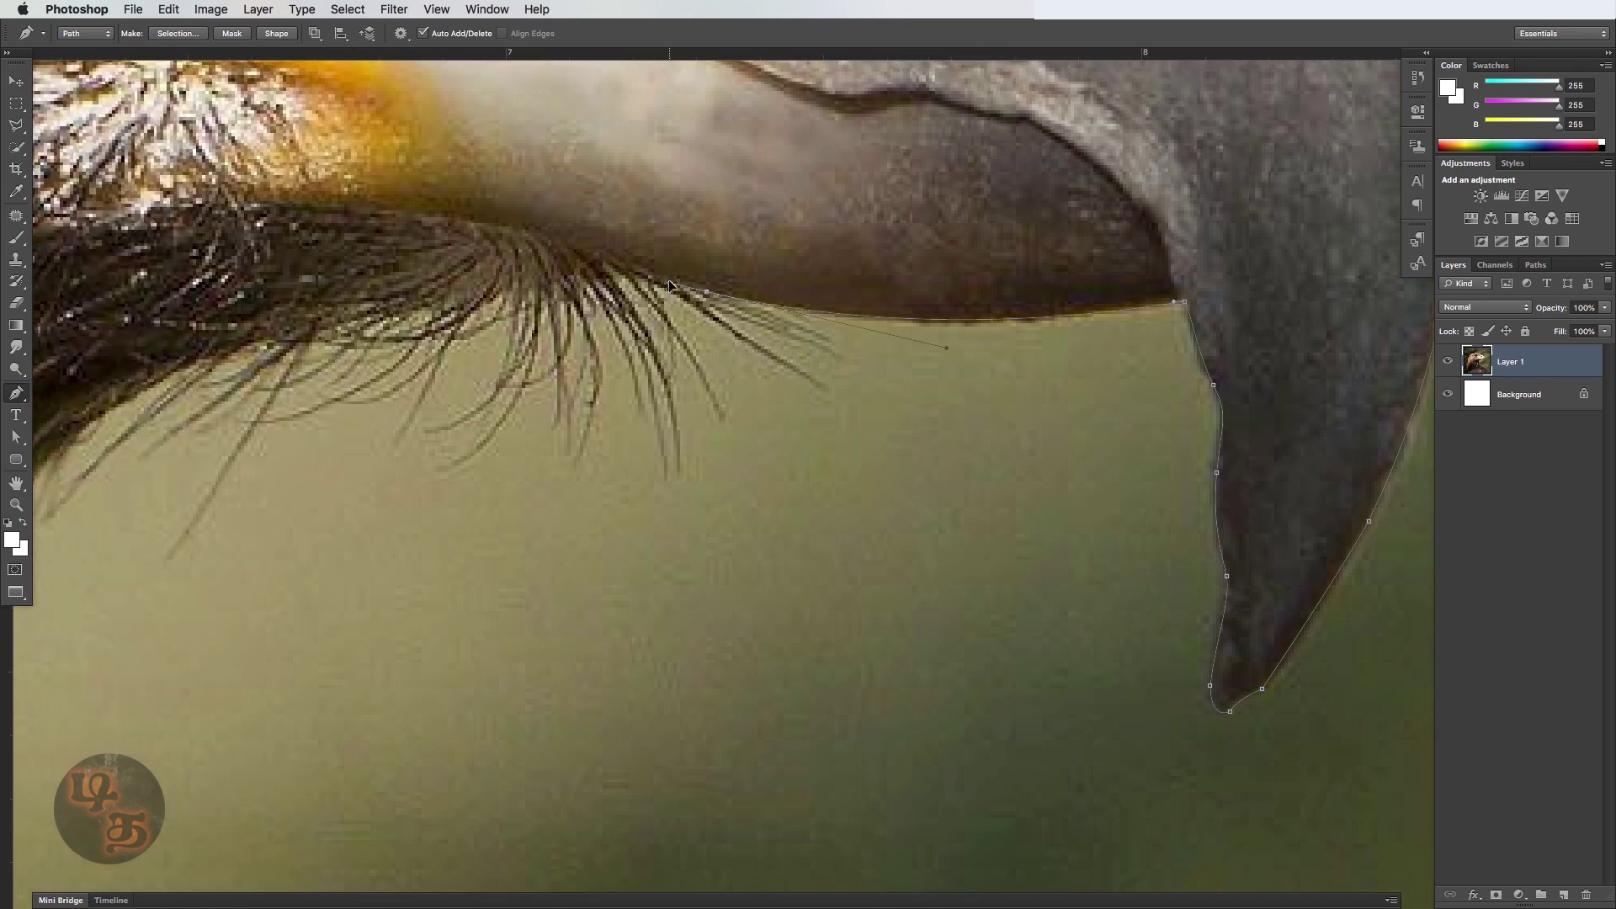
Step: Continue the path under the chin to the upper throat, repositioning the throat's anchor point and shortening its outgoing handle
left_click_drag(409, 307, 623, 301)
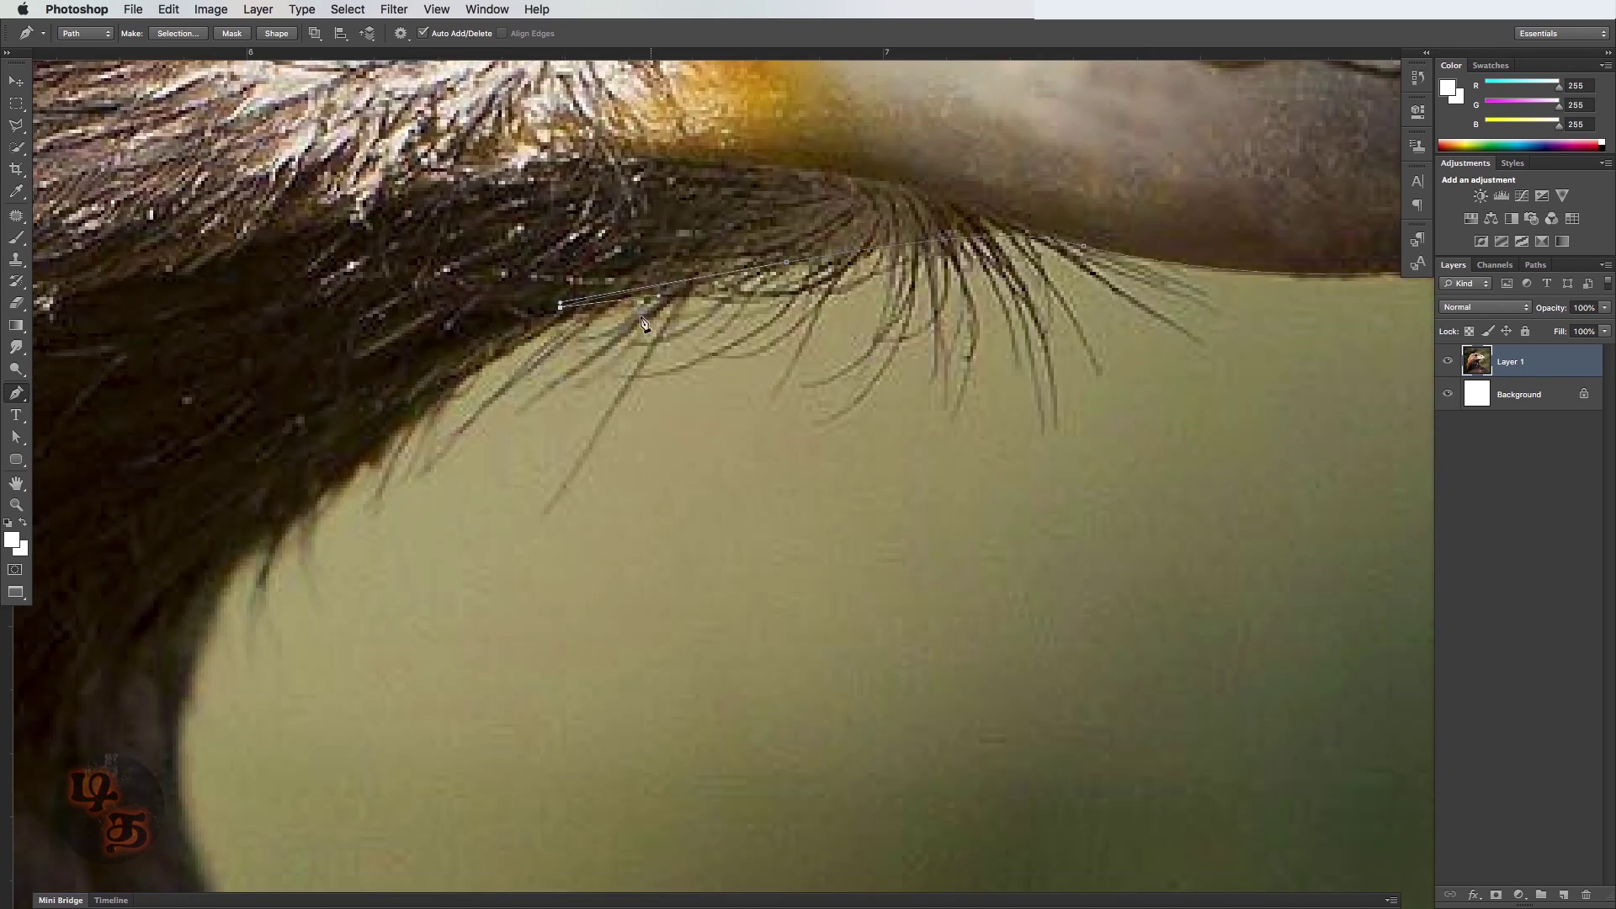
key("super+z")
left_click_drag(415, 434, 582, 302)
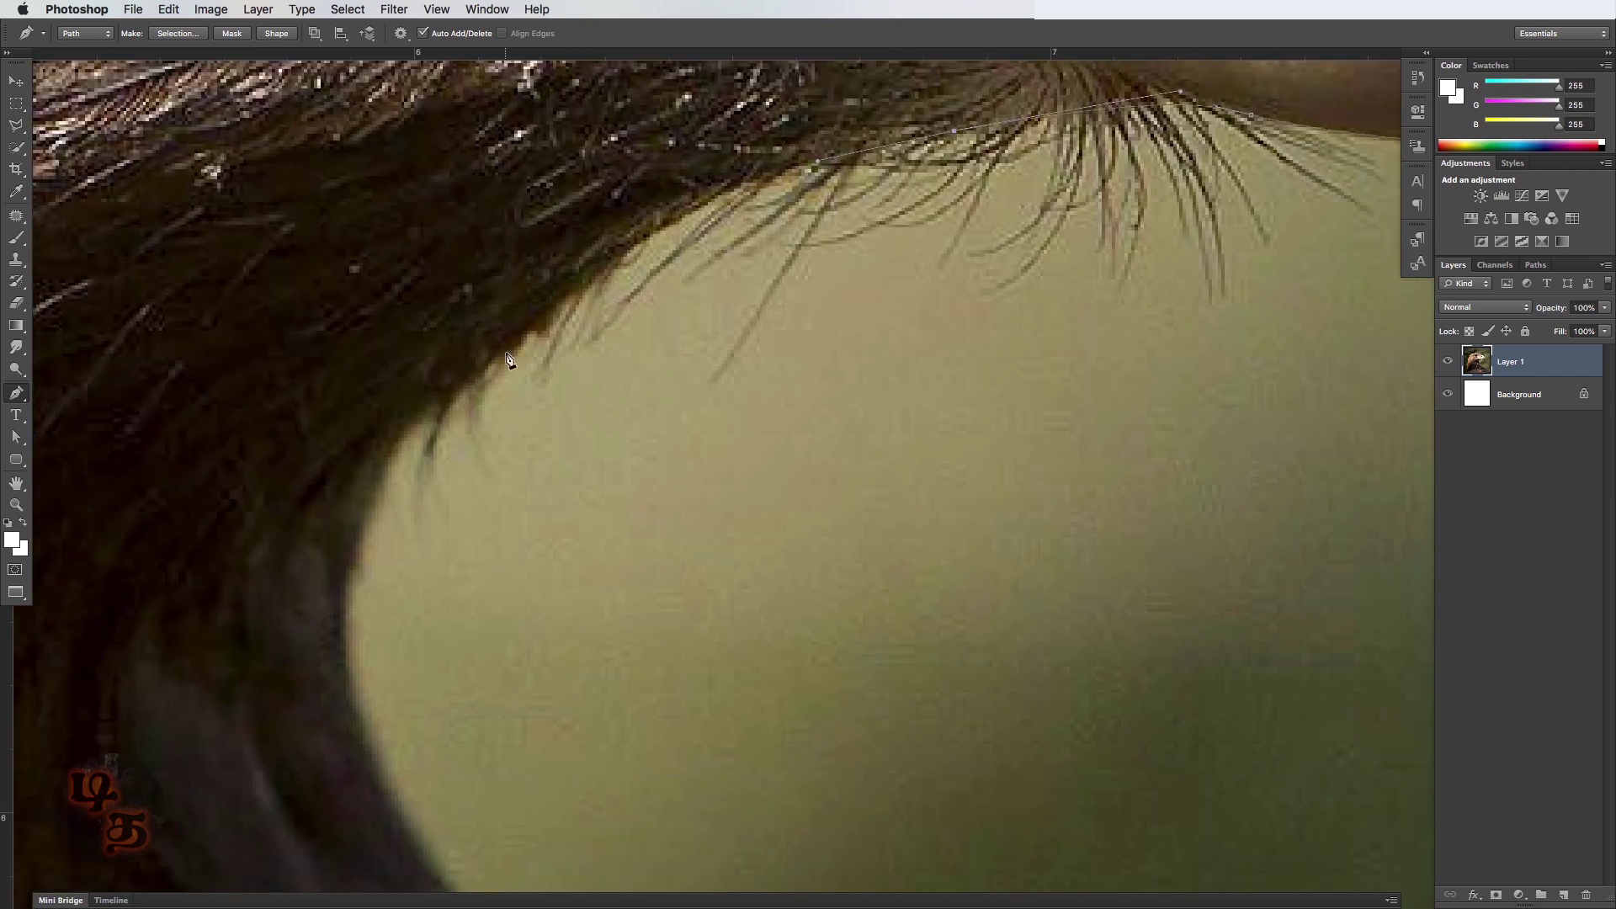
left_click_drag(510, 341, 325, 509)
left_click_drag(518, 350, 496, 347)
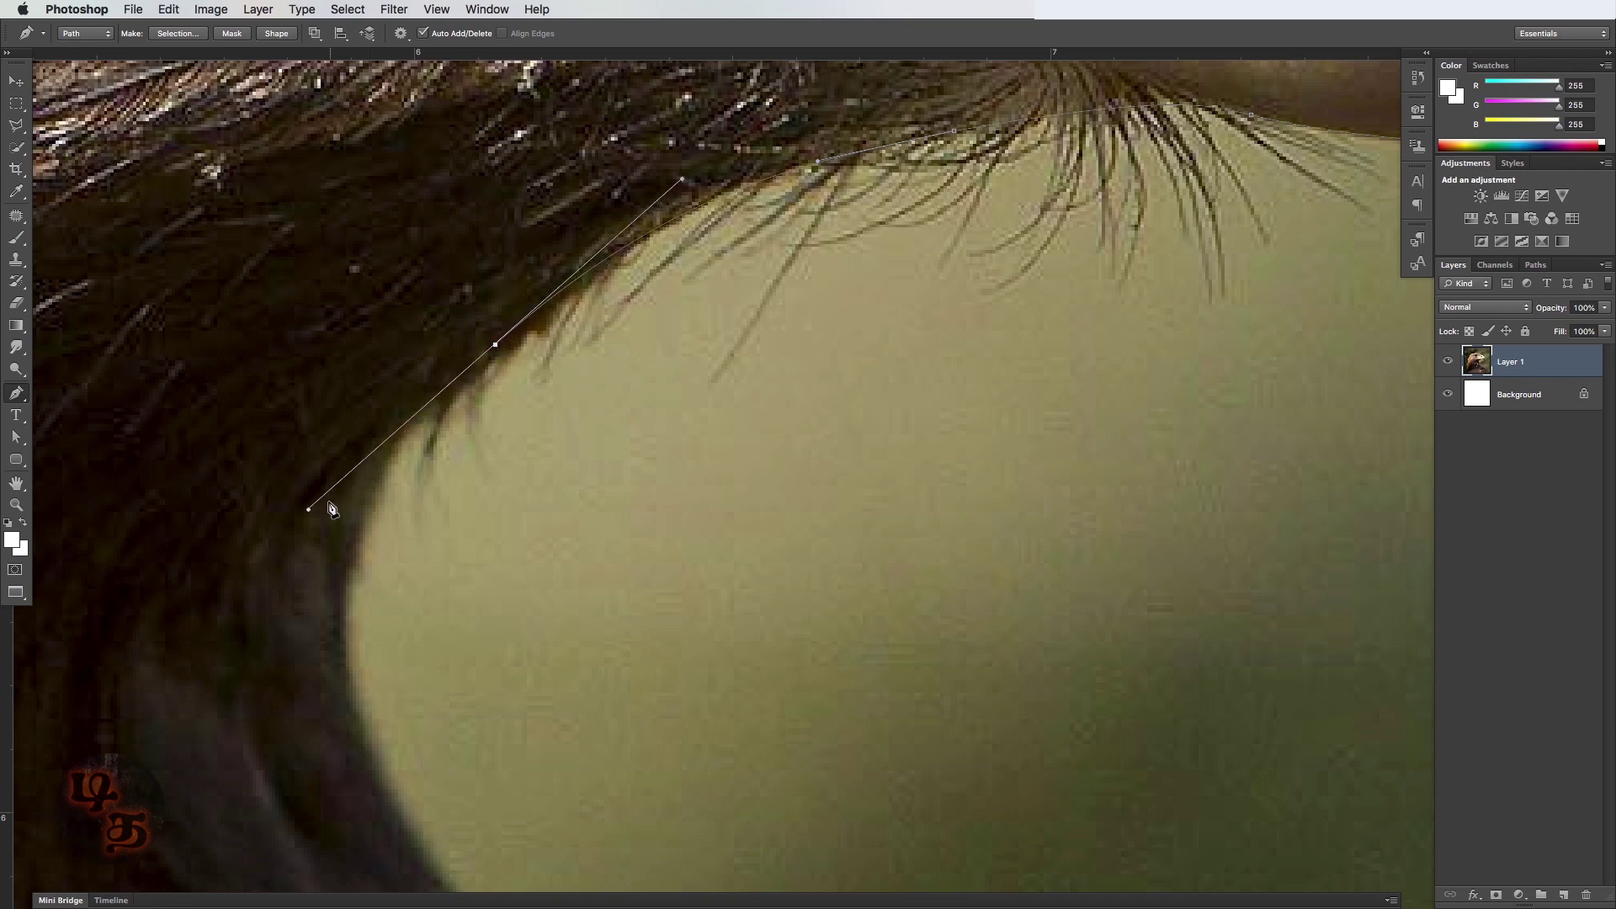
left_click_drag(310, 508, 353, 487)
scroll(346, 526, "down", 4)
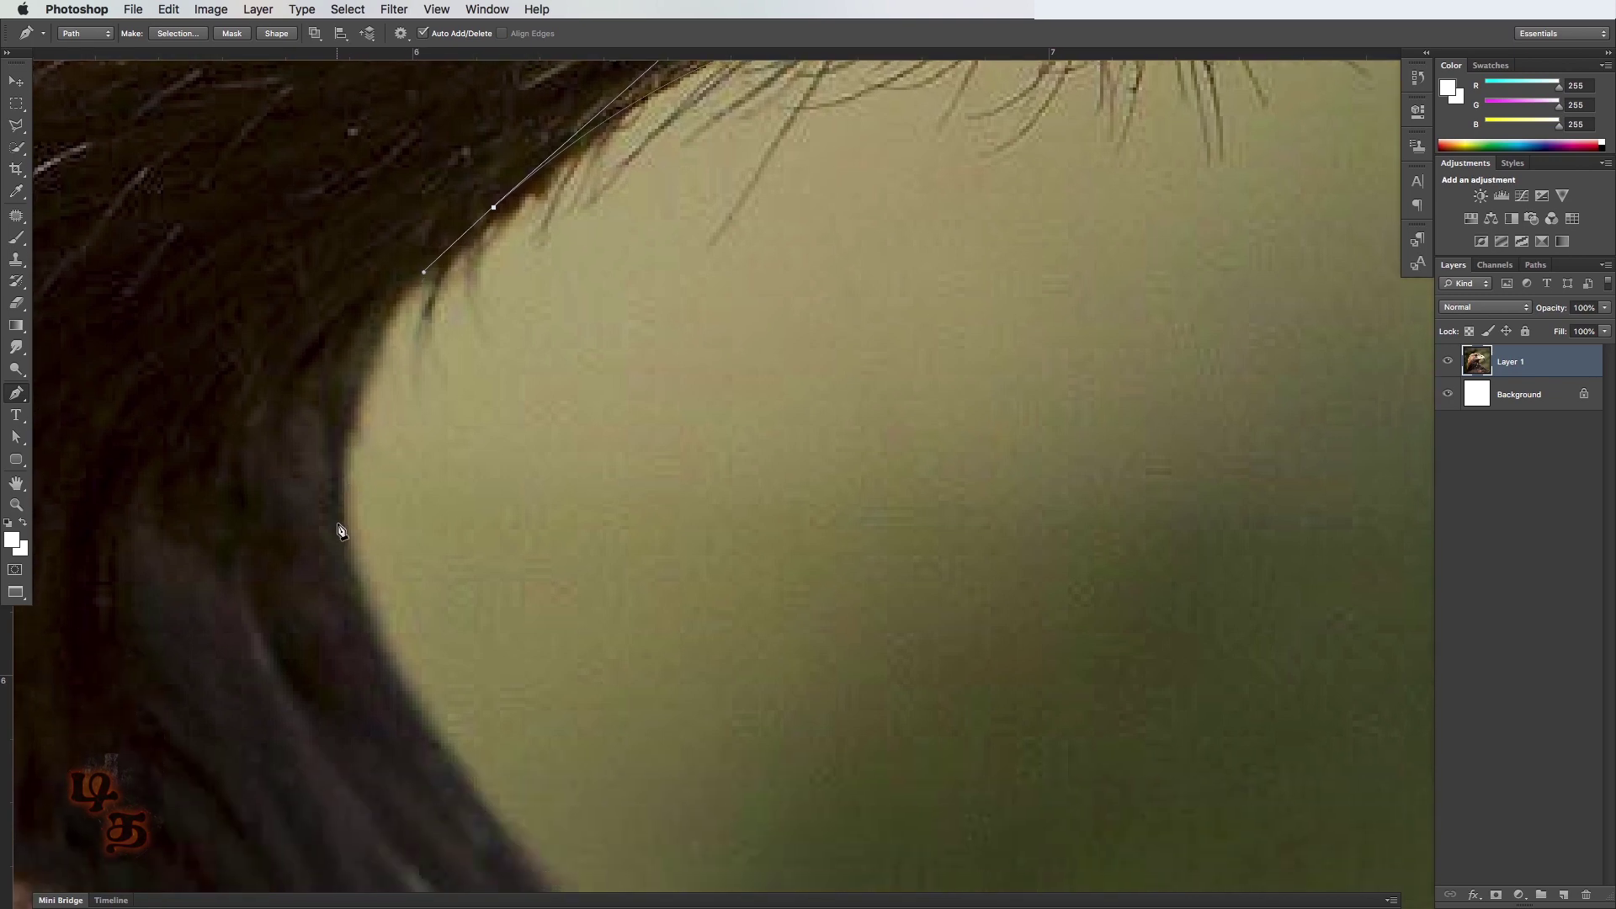
Step: Trace the concave front of the neck down to the start of the chest with curved anchor points
left_click_drag(344, 533, 368, 718)
key("super+minus")
key("super+minus")
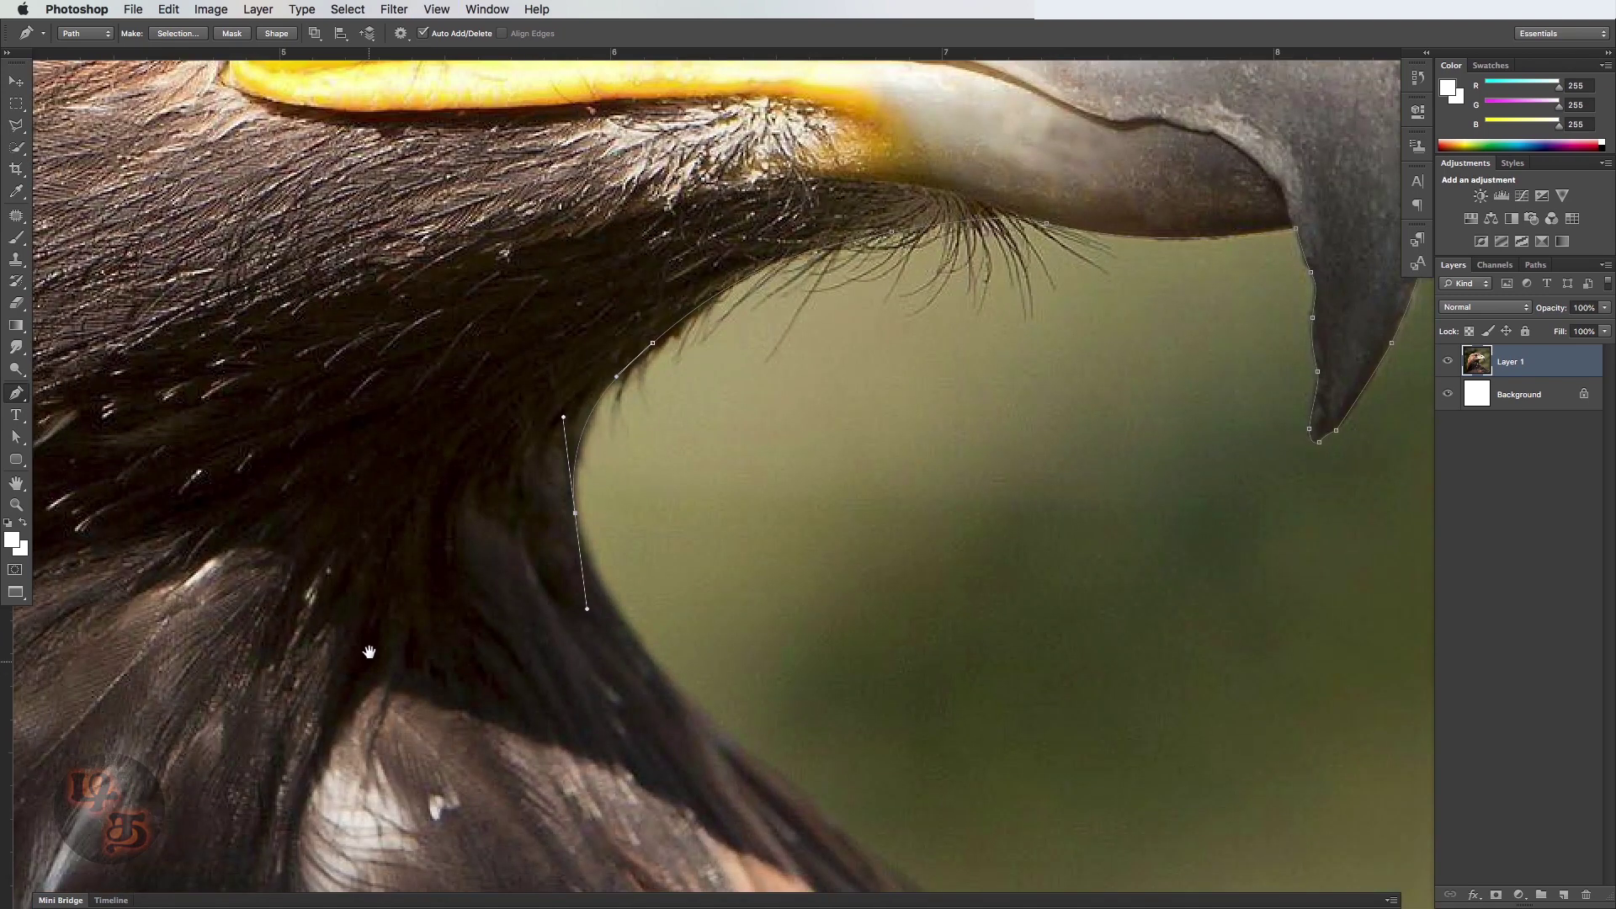
left_click_drag(432, 600, 196, 461)
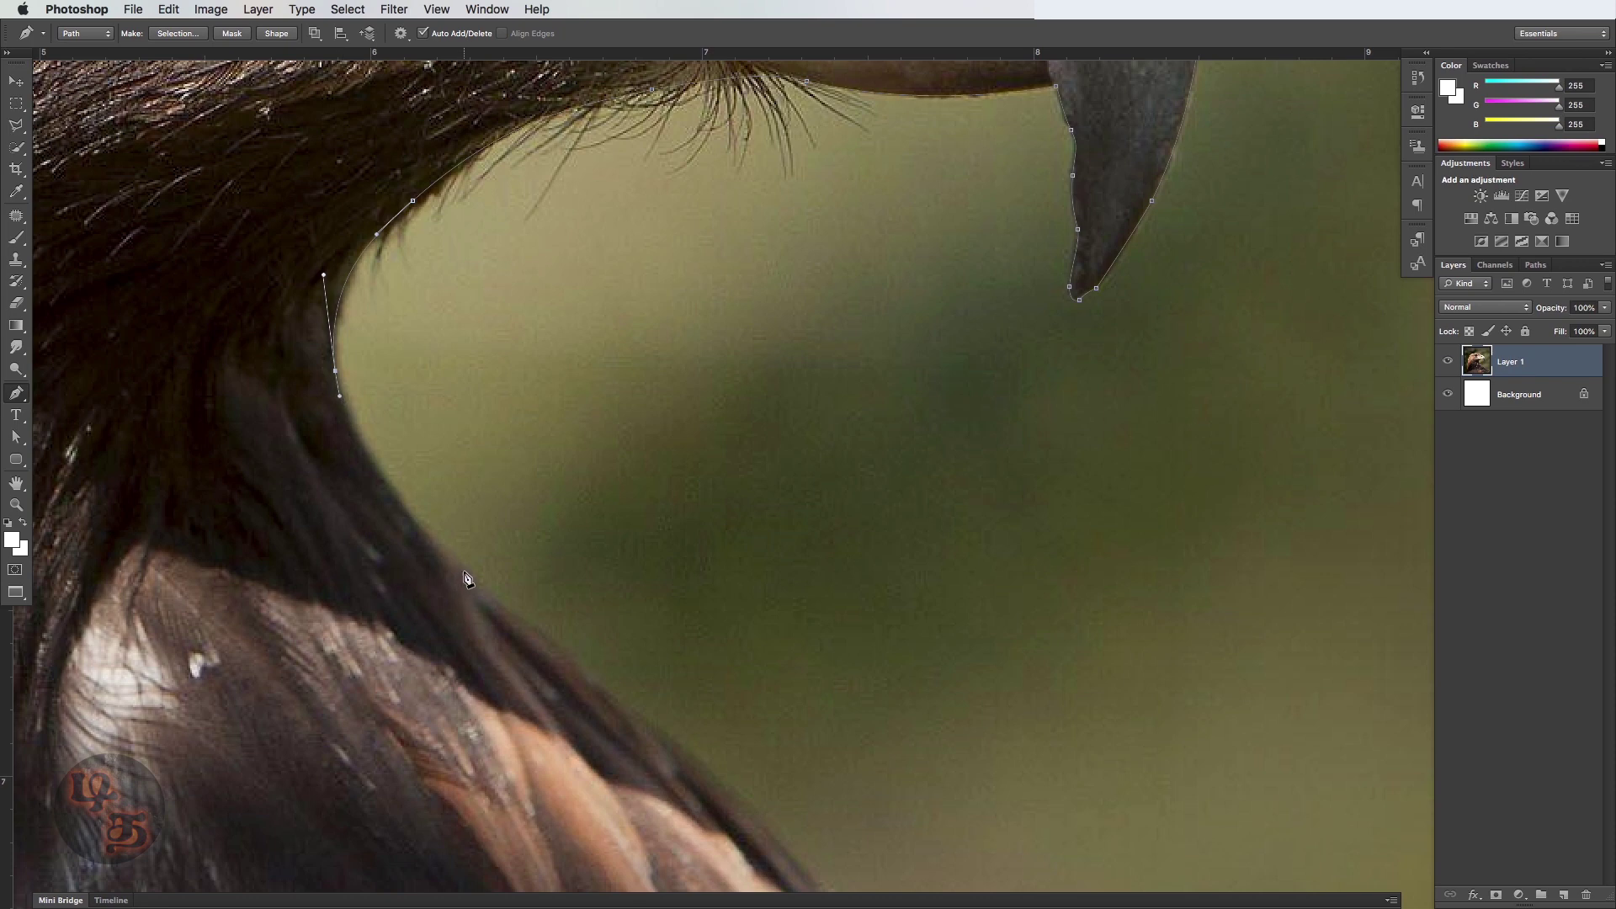
left_click_drag(459, 567, 543, 634)
left_click_drag(393, 509, 355, 468)
key("space")
left_click_drag(593, 717, 498, 508)
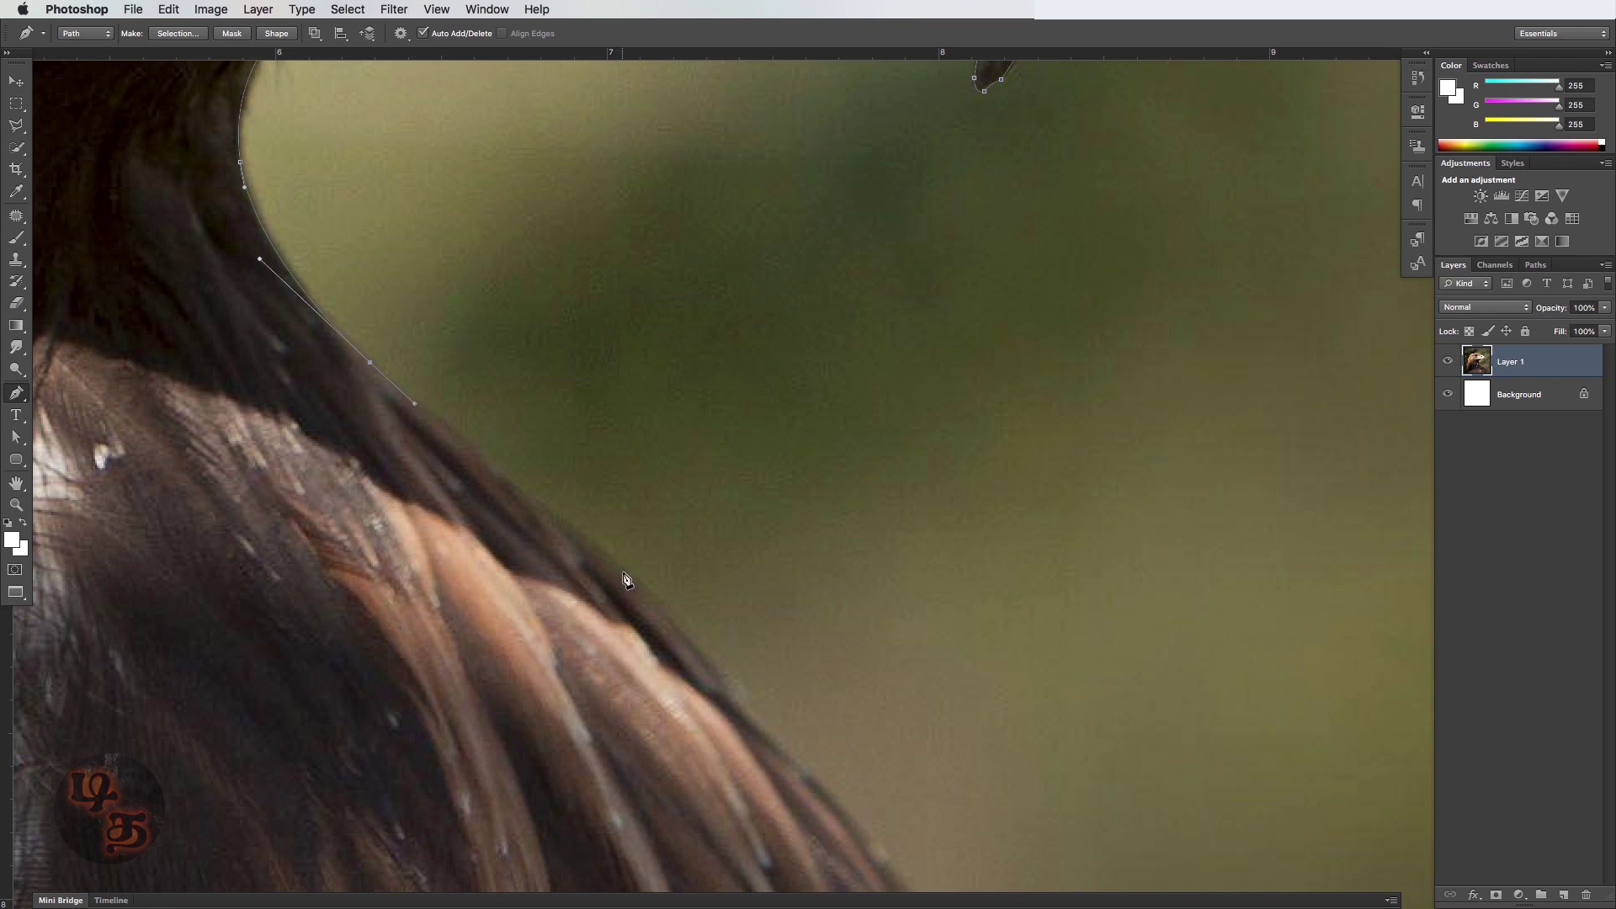
Step: Follow the sloping edge of the chest feathers with short curved segments, adjusting the last anchor point's handle
left_click_drag(622, 572, 692, 636)
scroll(689, 631, "down", 6)
scroll(688, 631, "right", 3)
left_click_drag(593, 433, 614, 455)
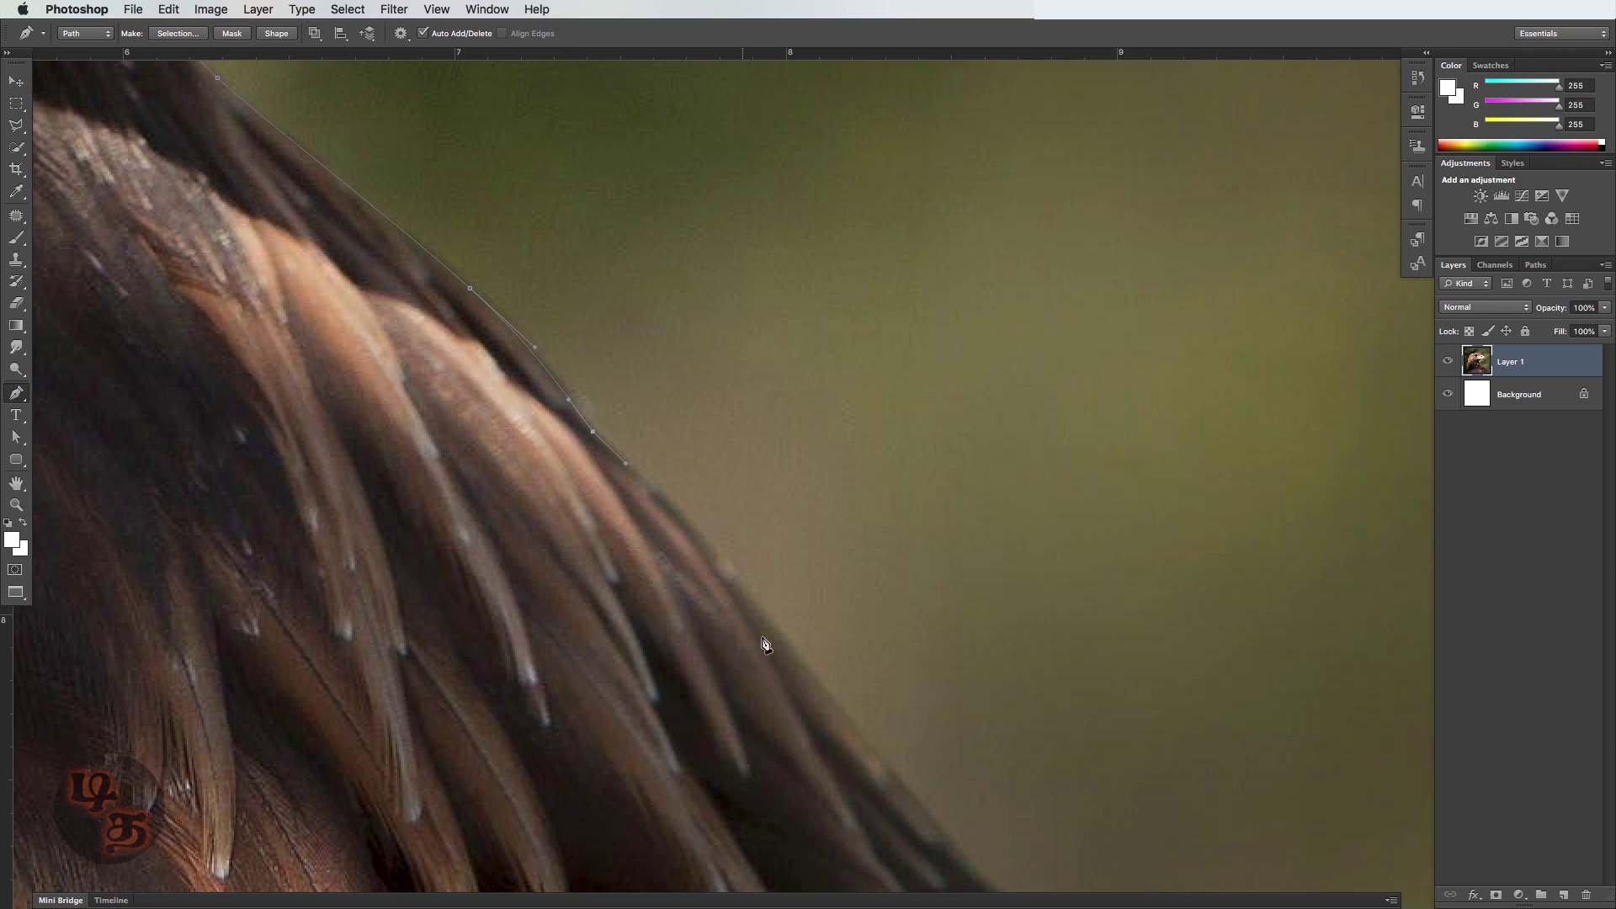
scroll(698, 542, "down", 3)
scroll(698, 543, "right", 2)
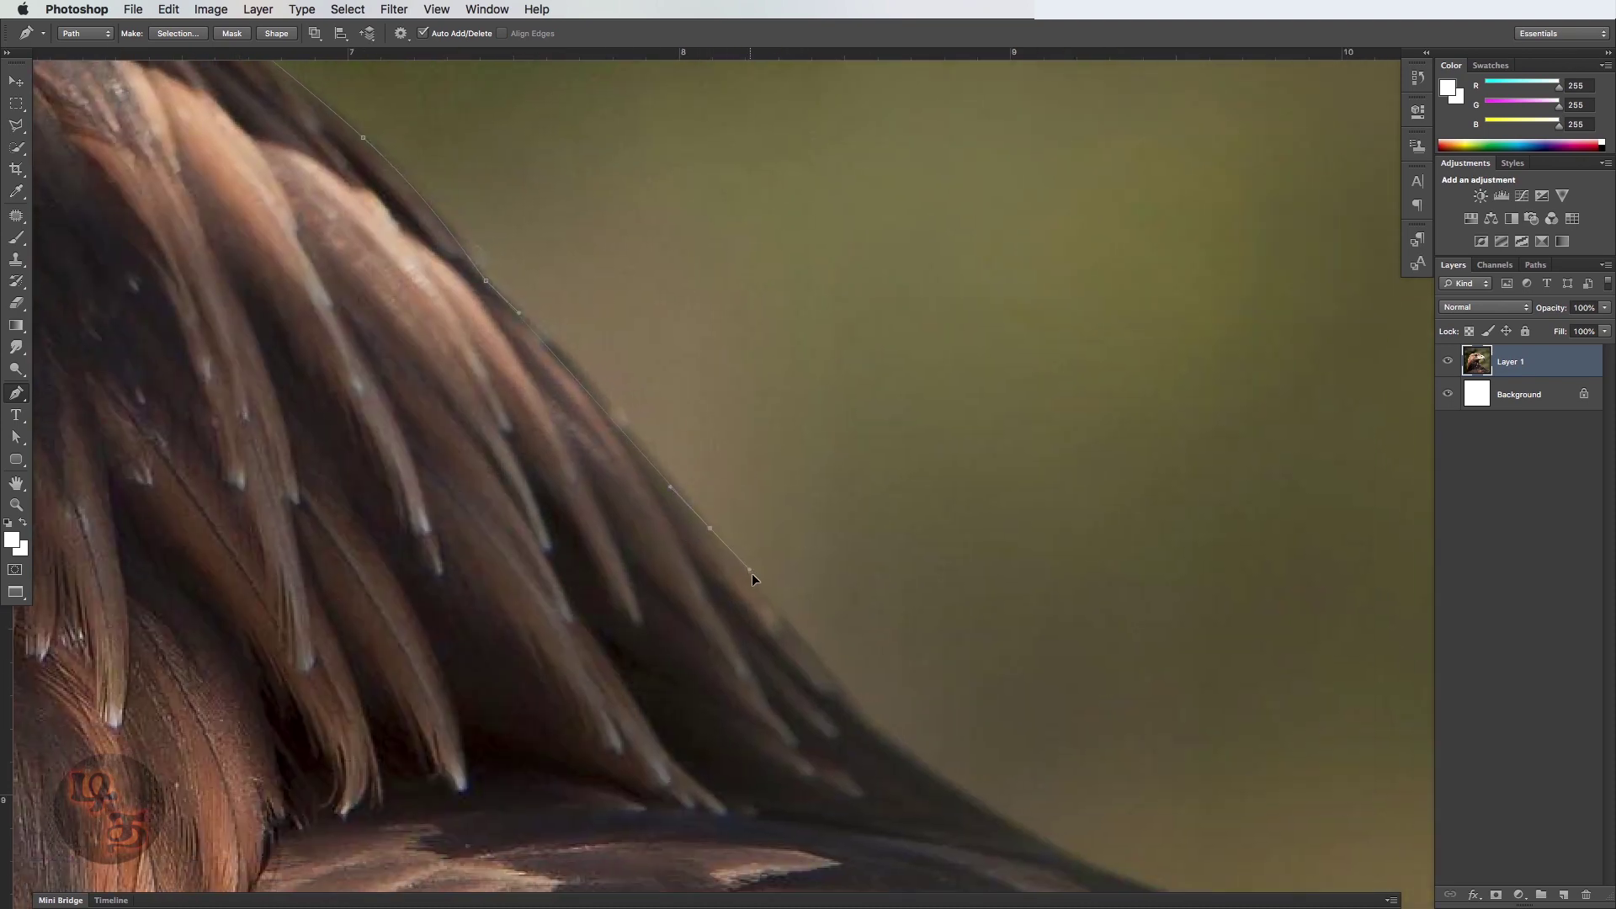
left_click(671, 486)
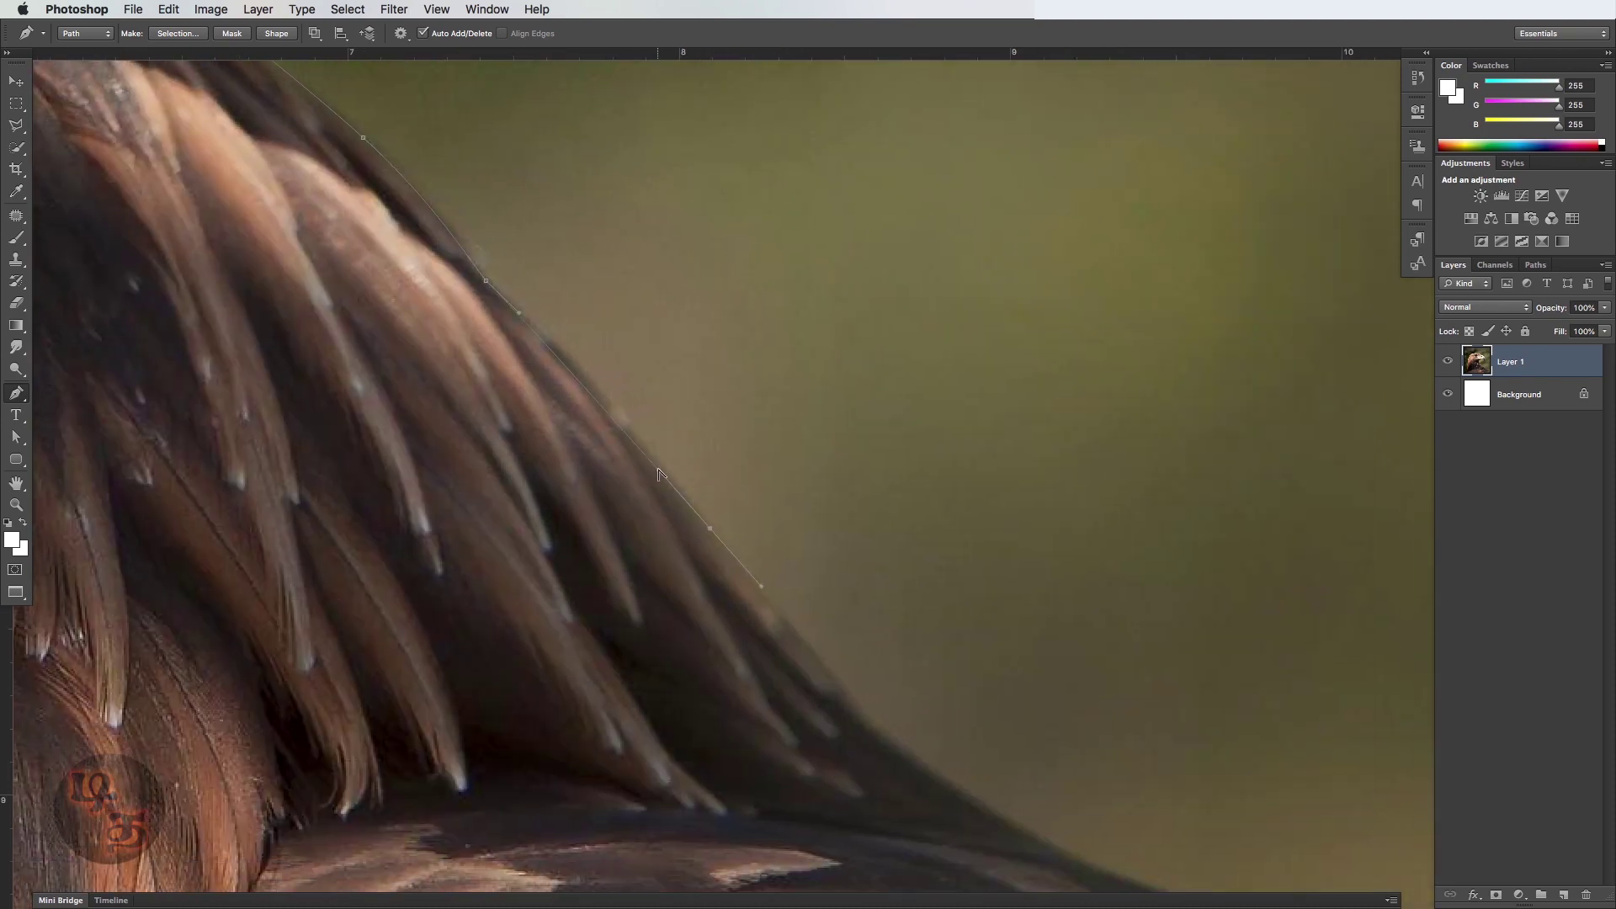
left_click(607, 381)
Step: Trace the shoulder and wing edge out to the photo's right edge
left_click_drag(846, 716, 715, 530)
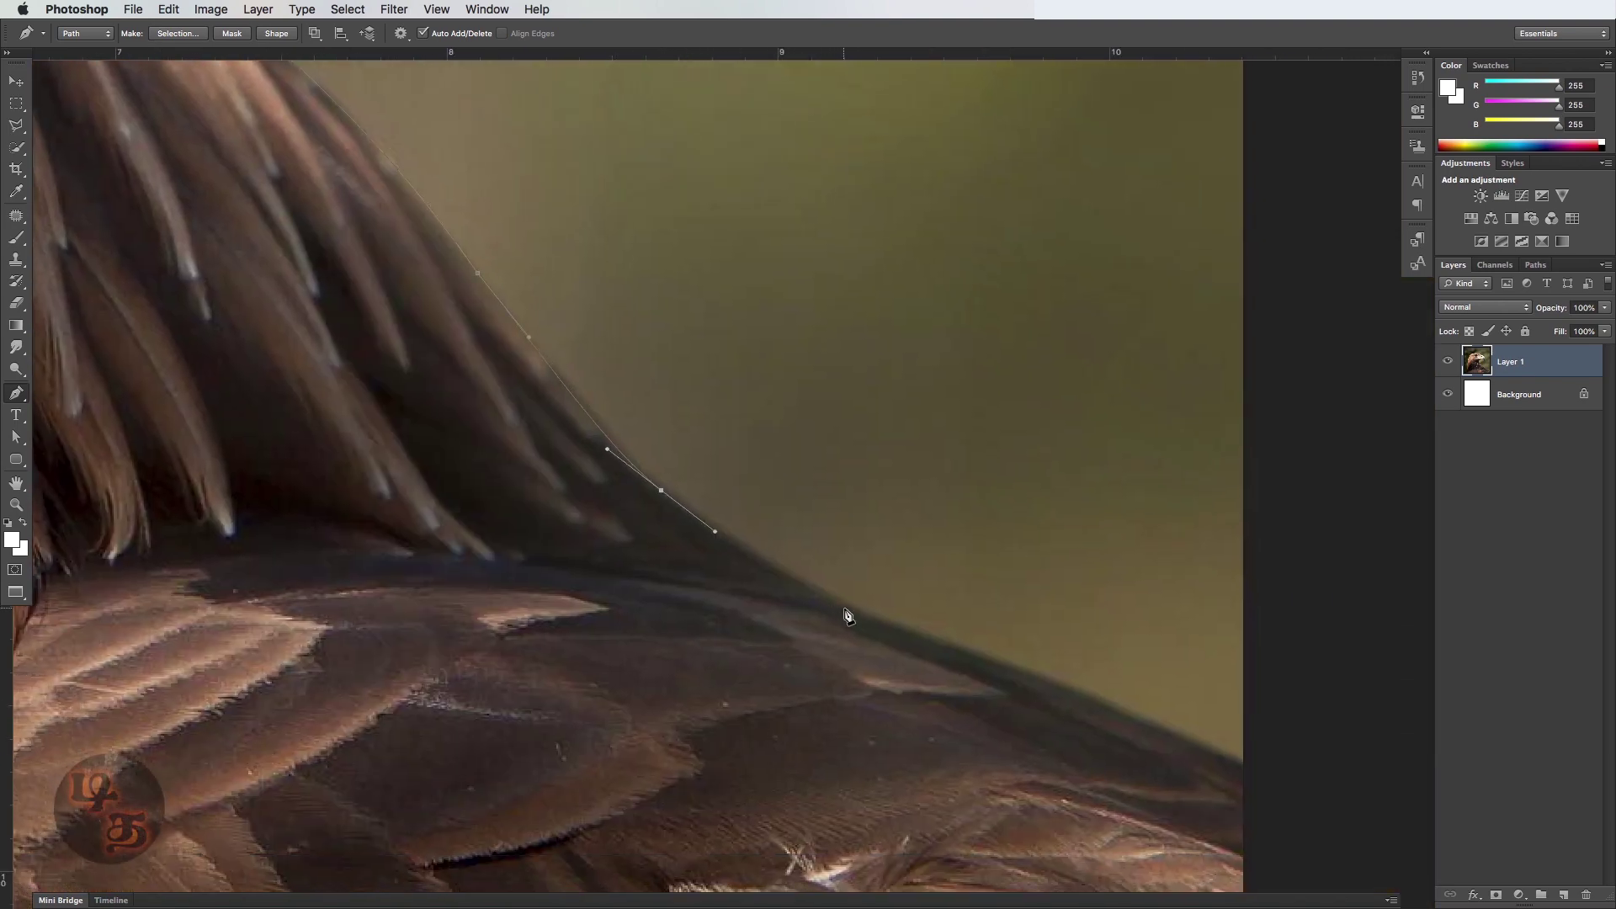
left_click(869, 614)
left_click_drag(1021, 659, 880, 577)
left_click_drag(1029, 628, 1093, 667)
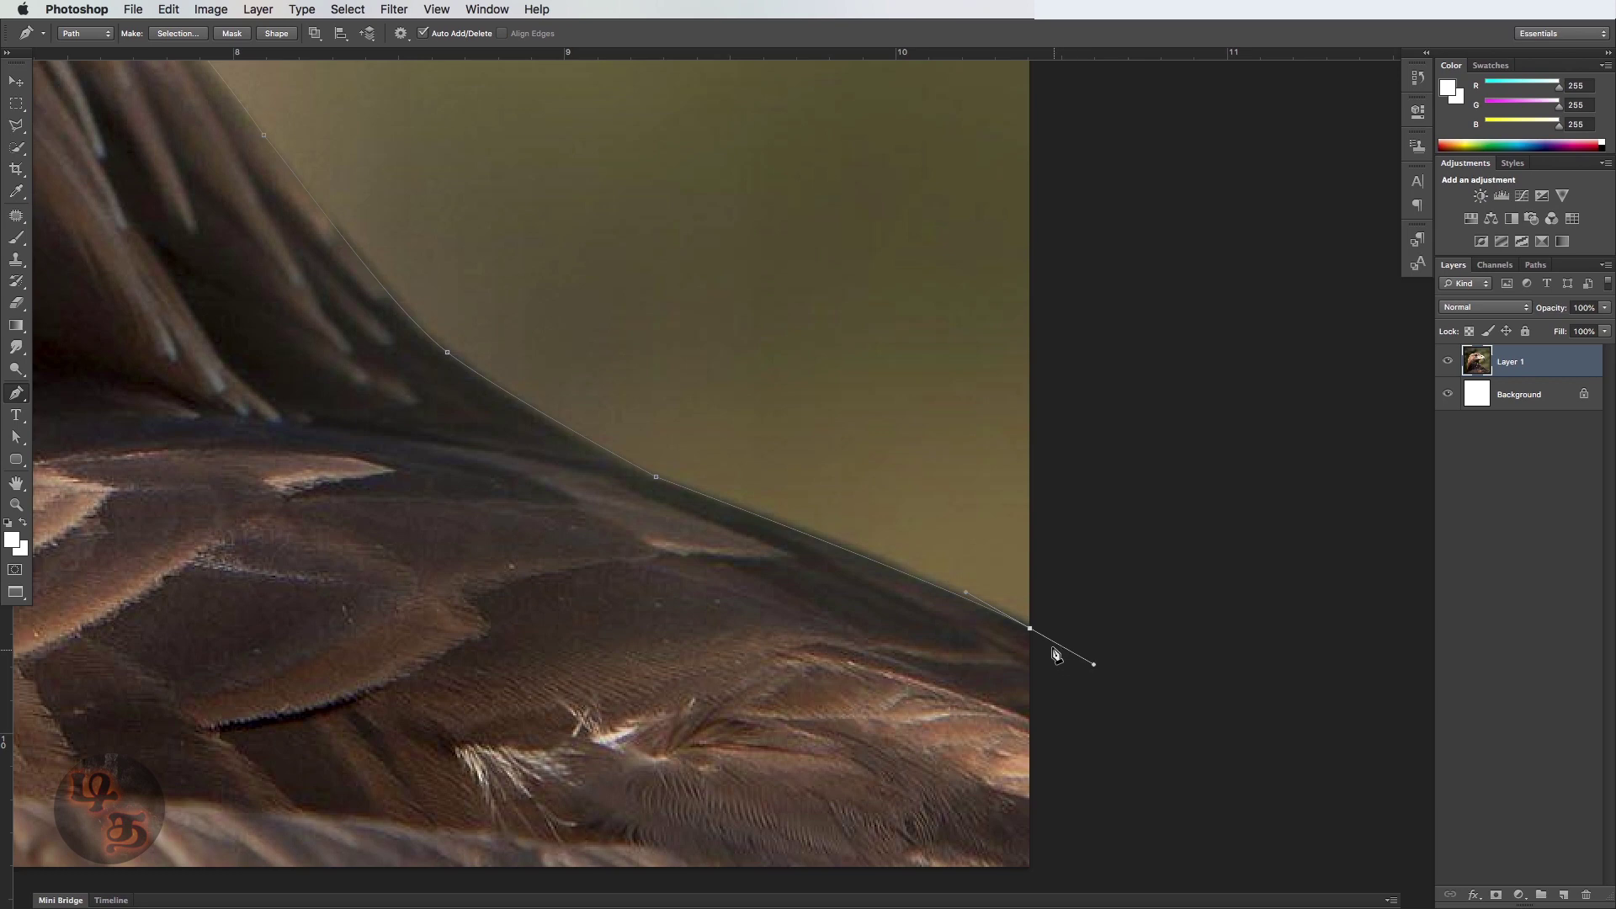
Step: Run the path down the photo's right edge to its bottom corner and close it at the starting anchor point
left_click(1032, 631)
left_click(1029, 867)
key("super+minus")
key("super+minus")
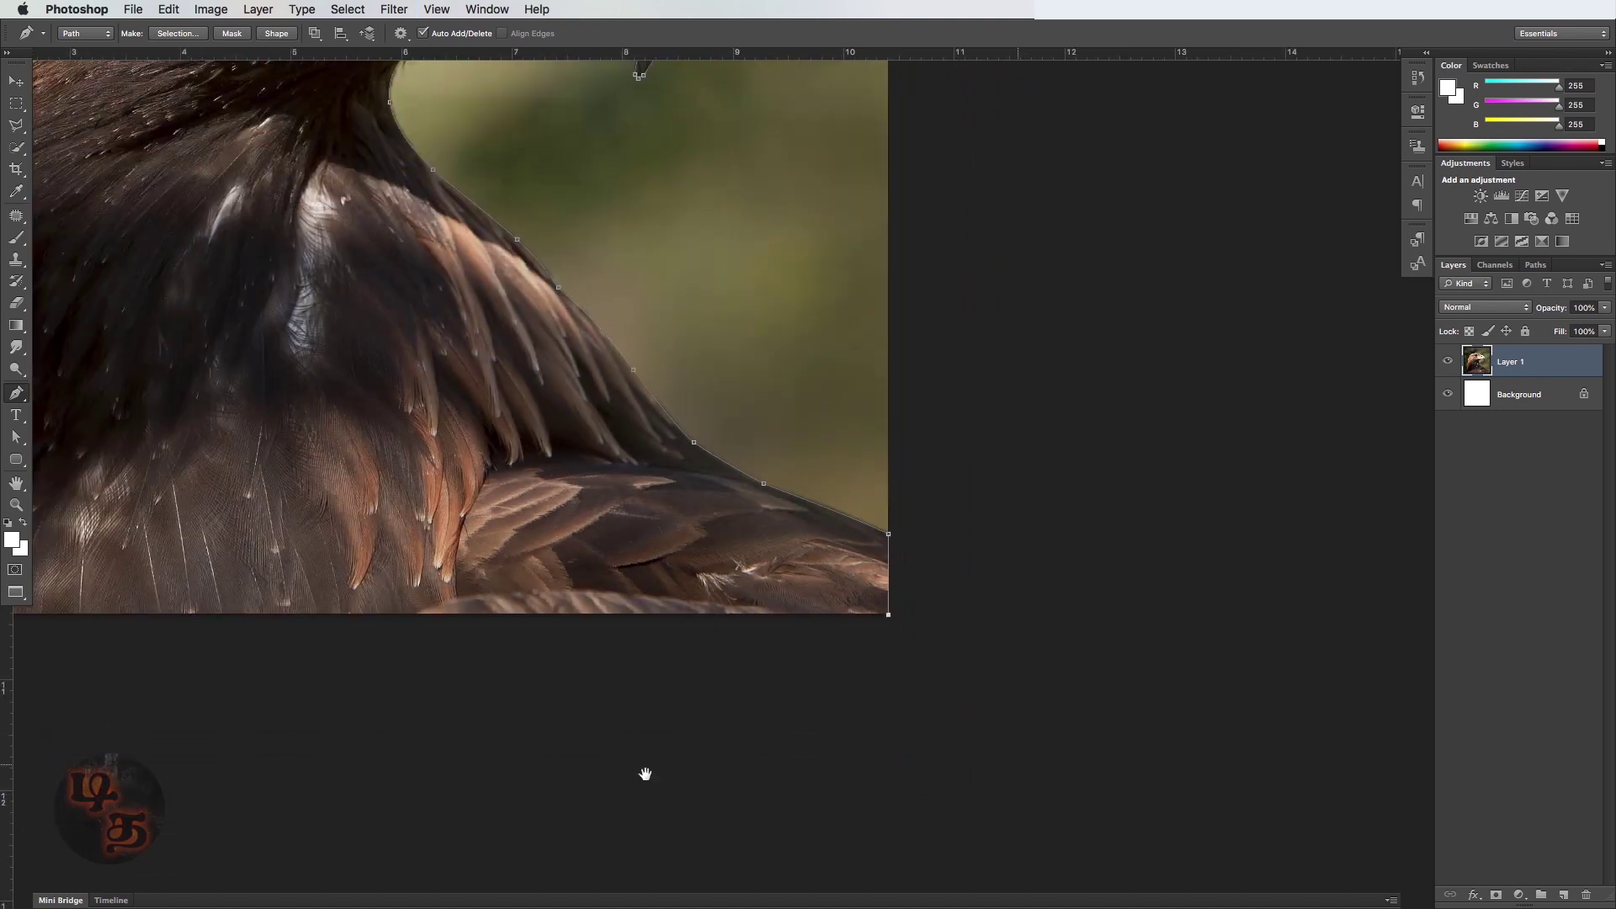
left_click_drag(285, 692, 988, 690)
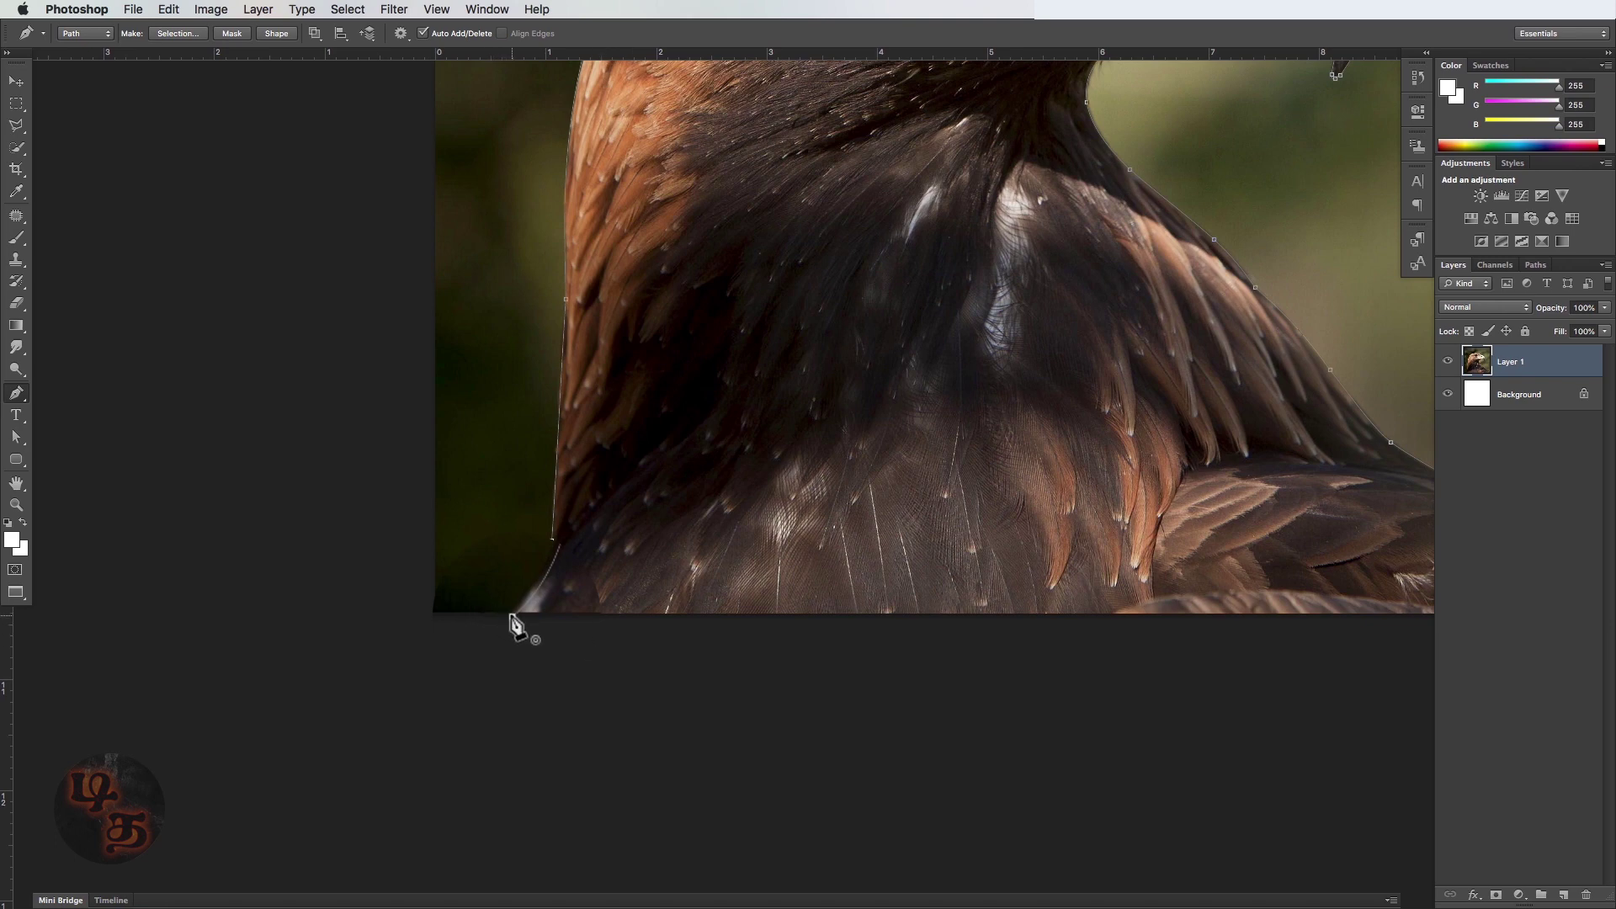
left_click(505, 614)
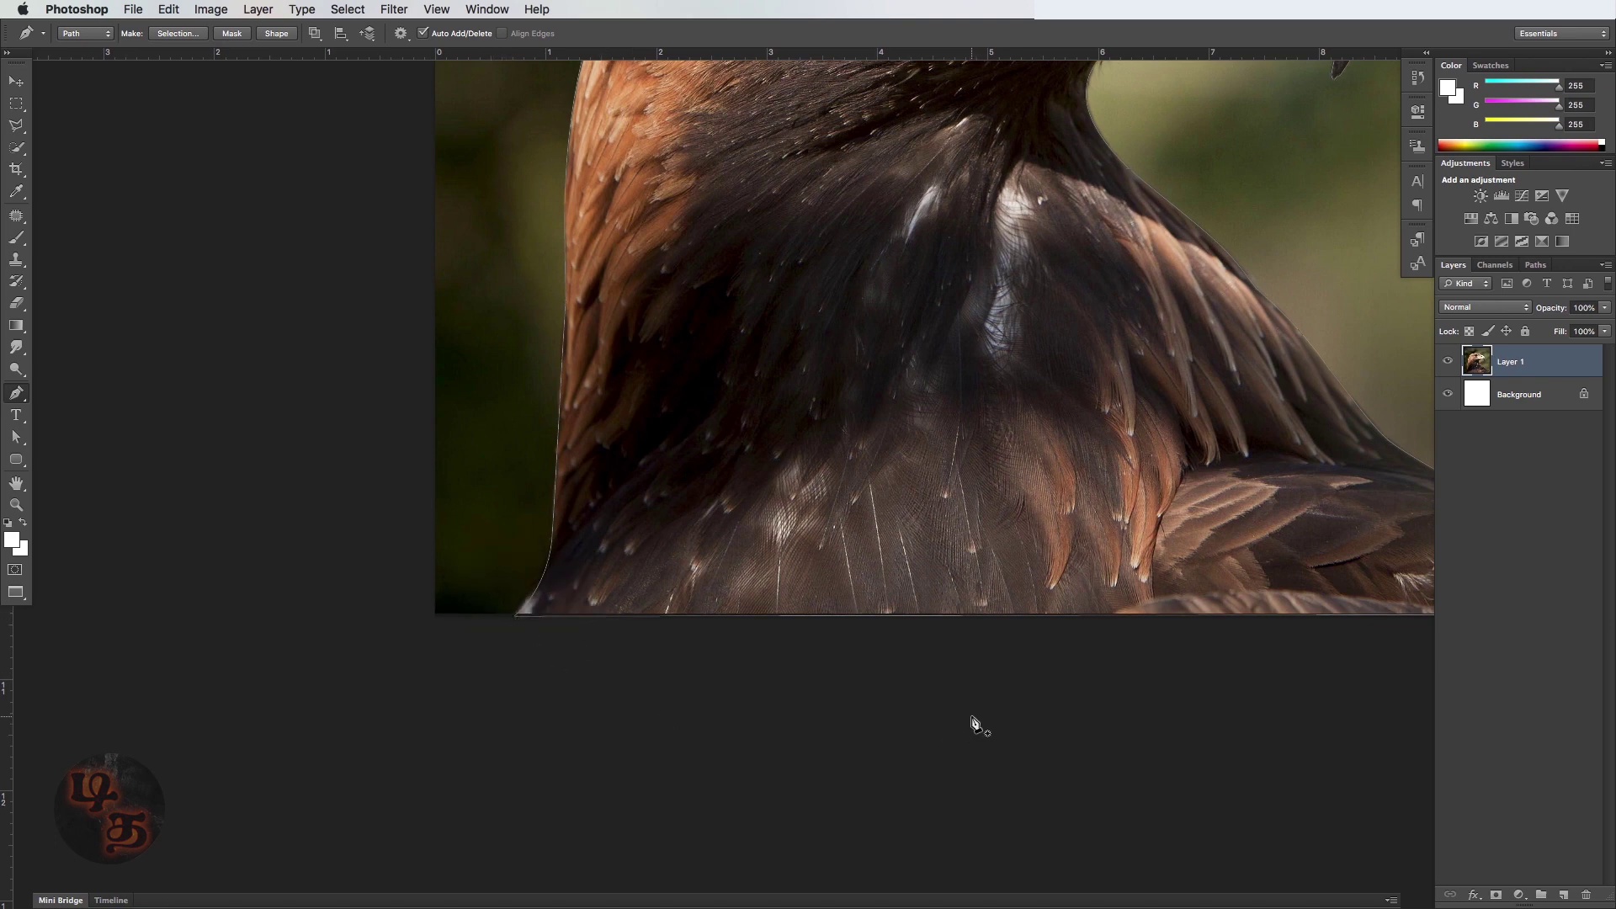
Step: Zoom out to the whole eagle and cycle through the screen modes to review the finished path
key("super+minus")
key("super+minus")
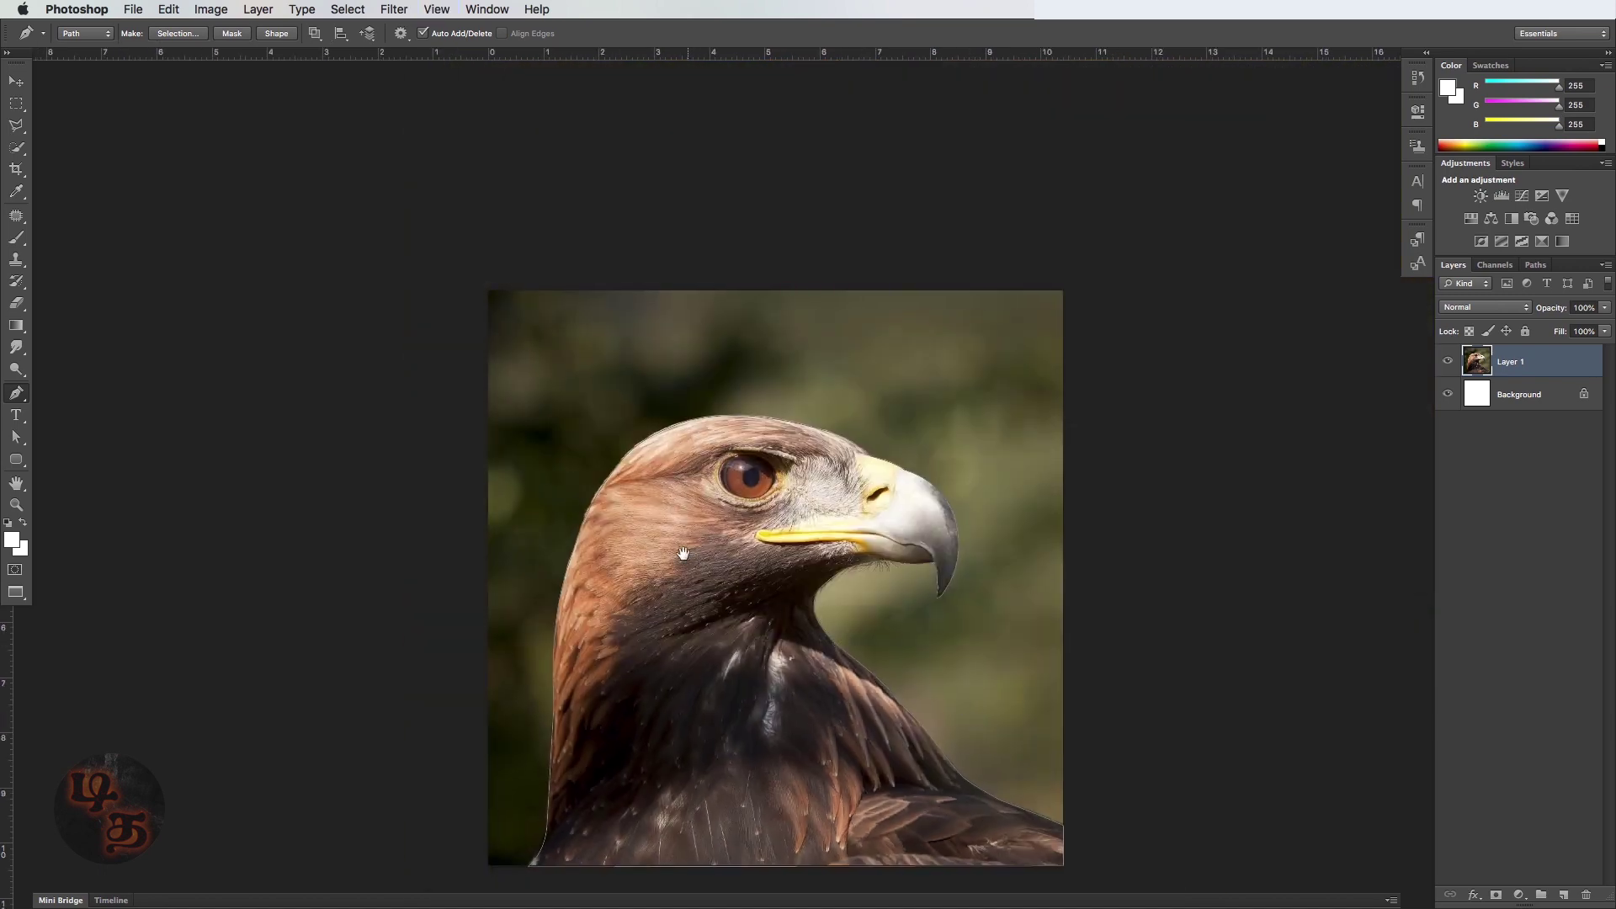
left_click_drag(683, 553, 654, 491)
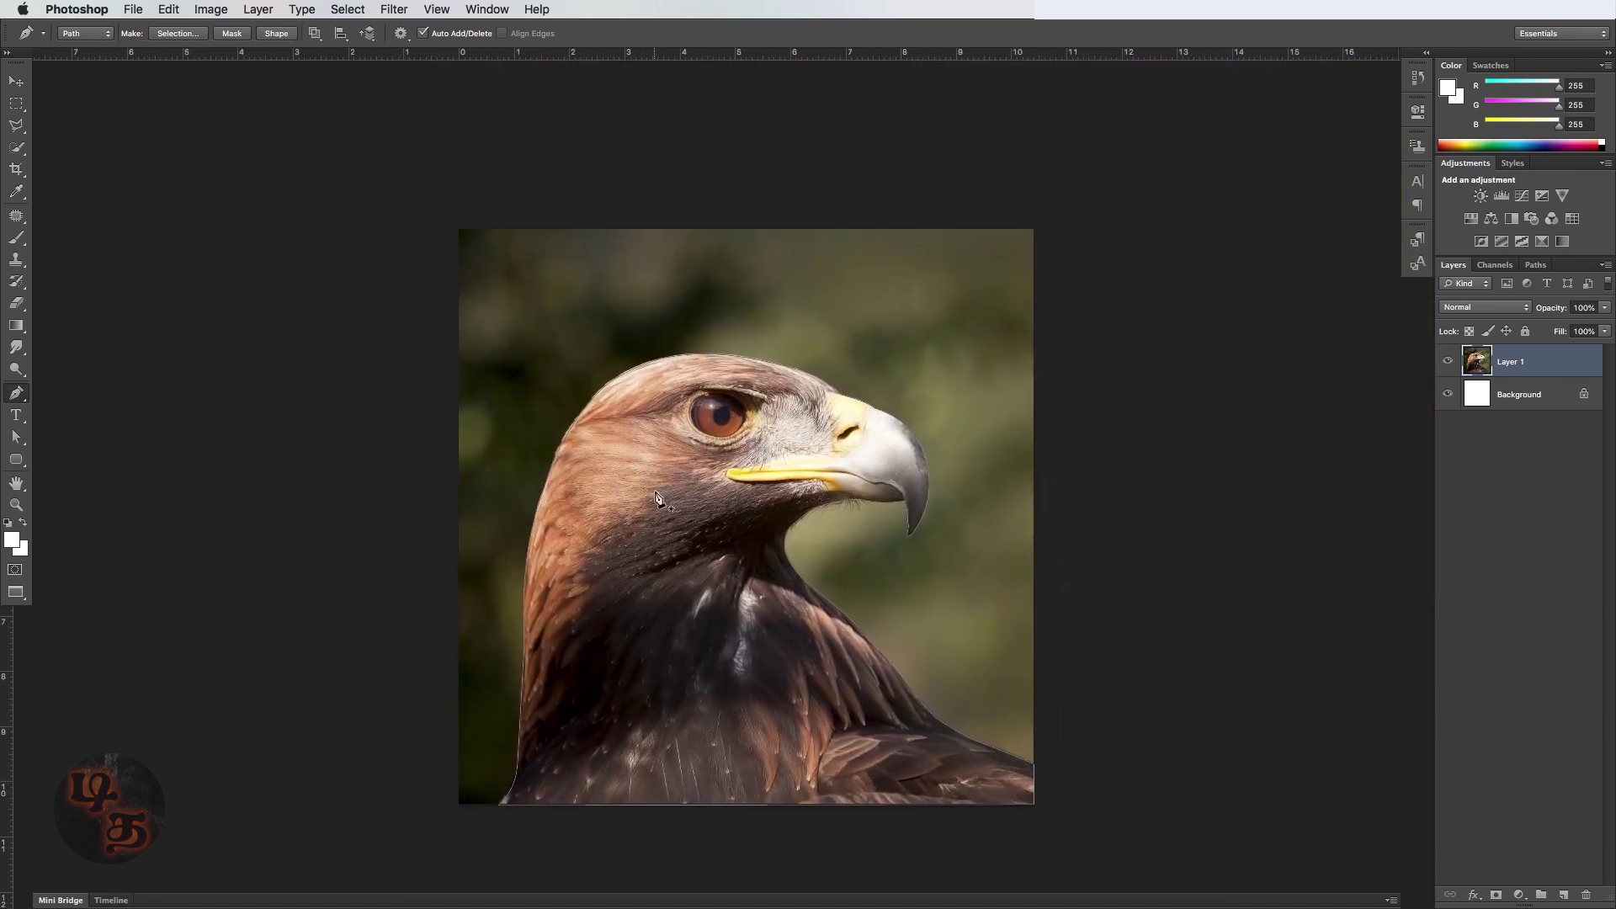
key("f")
key("f")
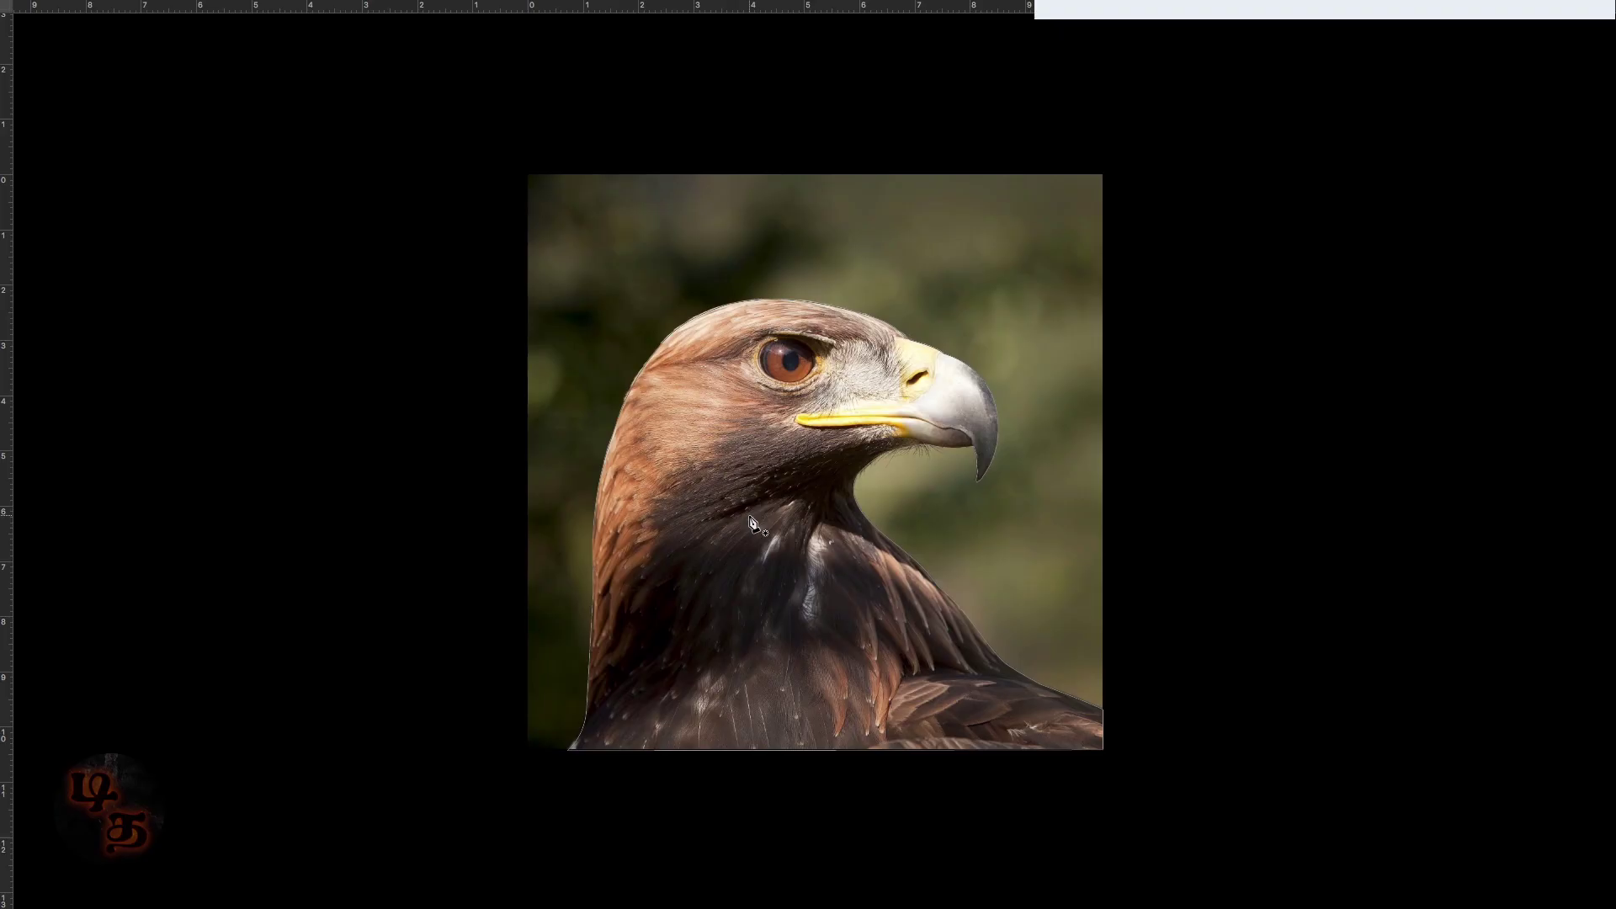
key("f")
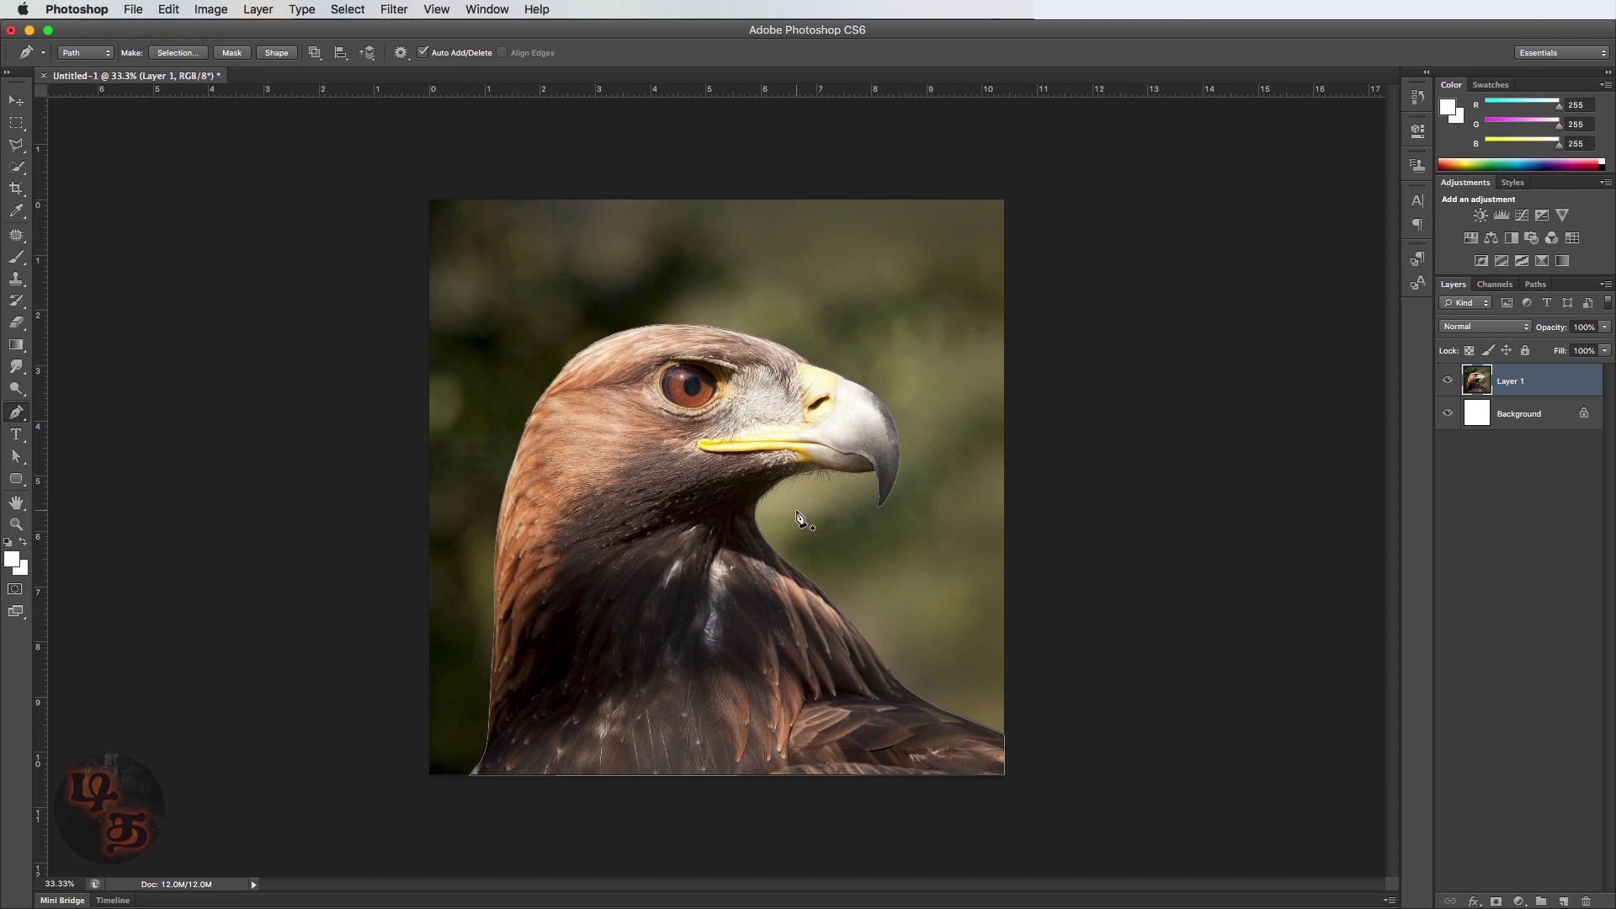
key("f")
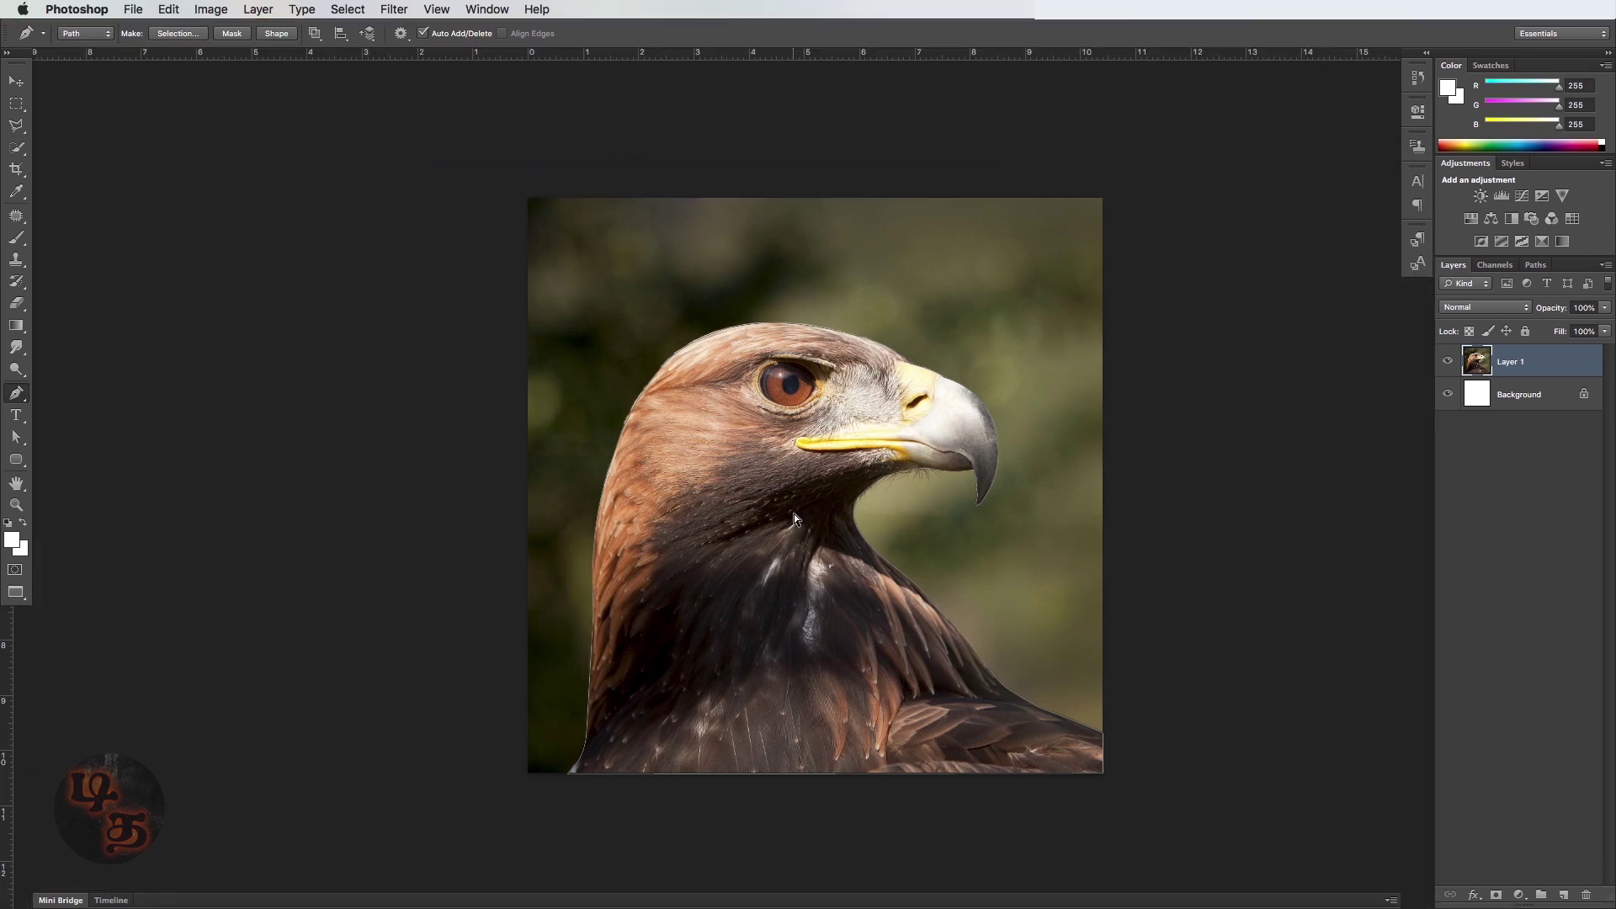
Step: Try converting the eagle's work path into a selection, both directly and through the Make Selection options
key("super+Return")
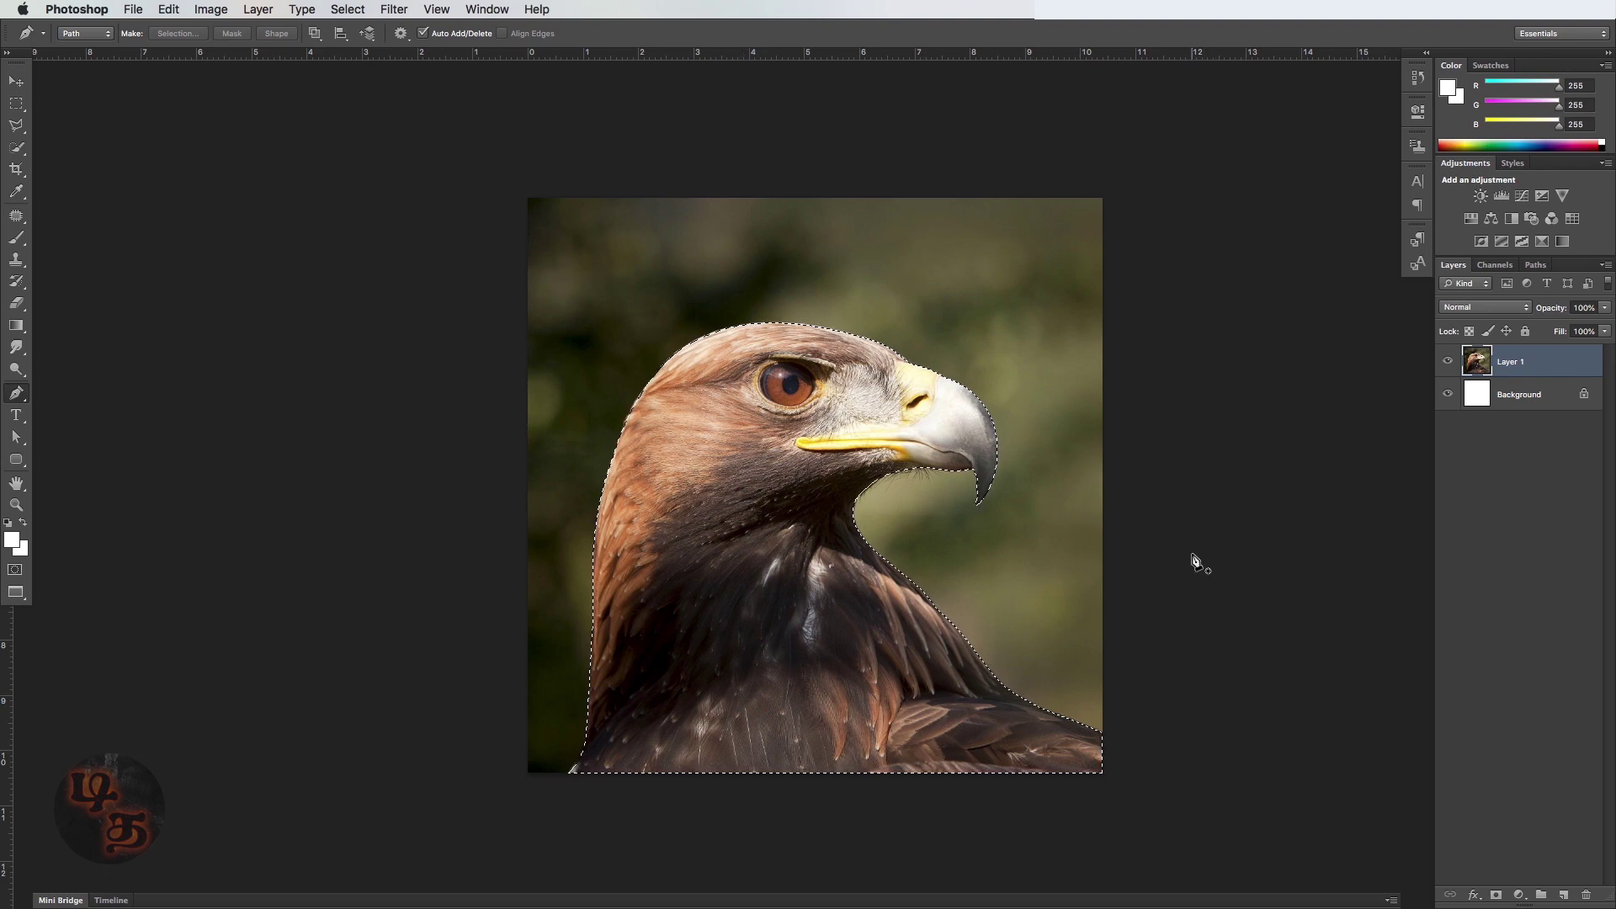
key("super+d")
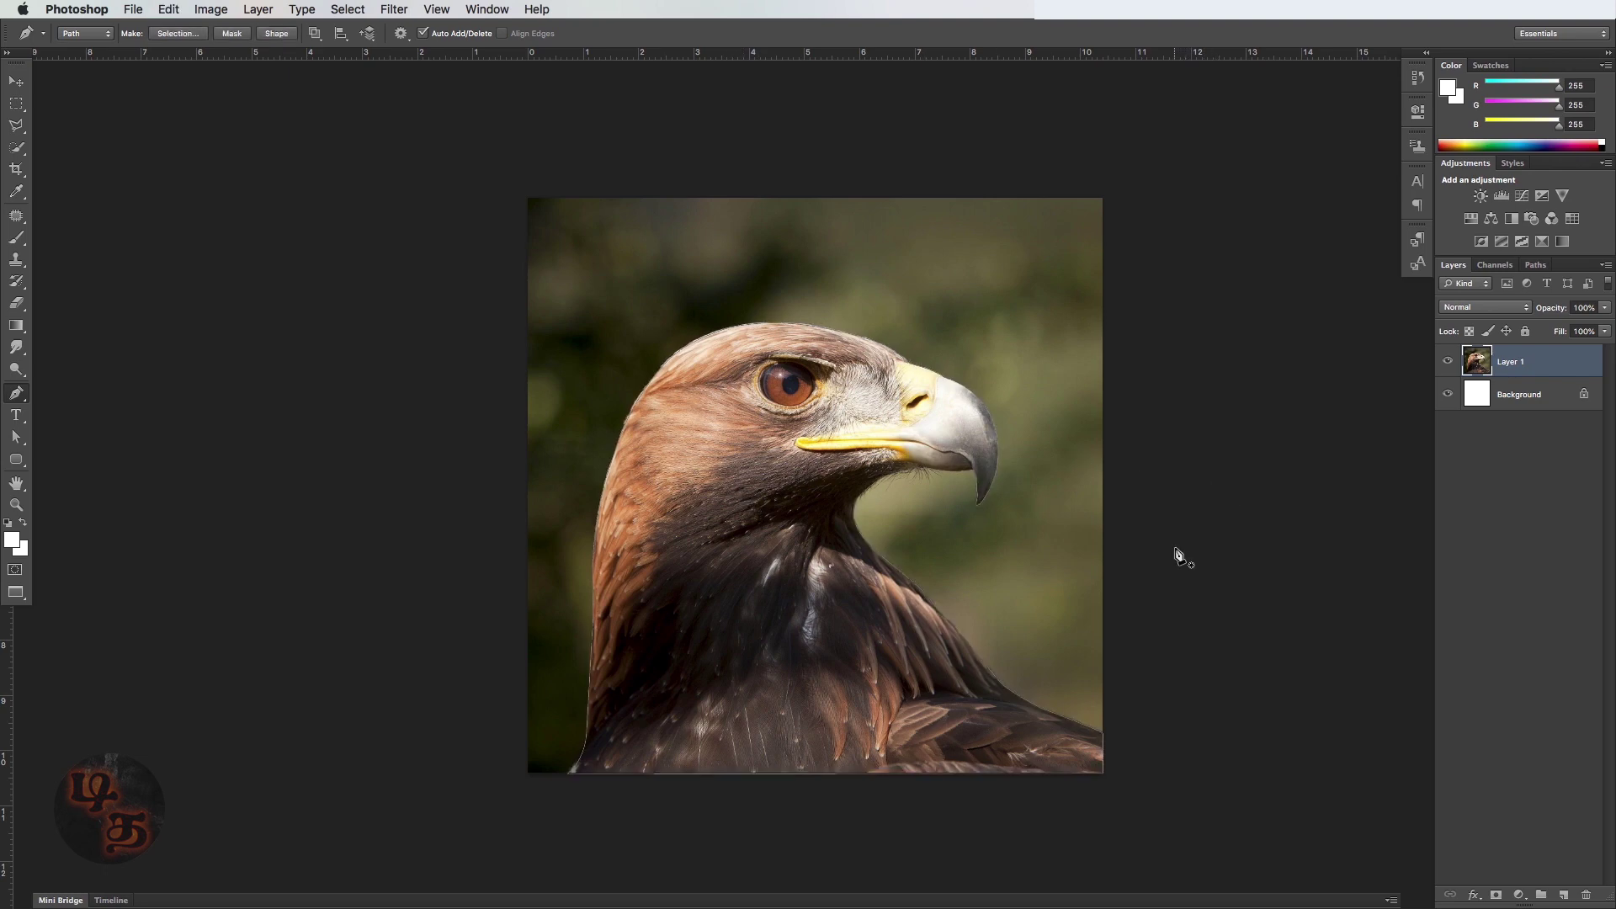
left_click(1534, 266)
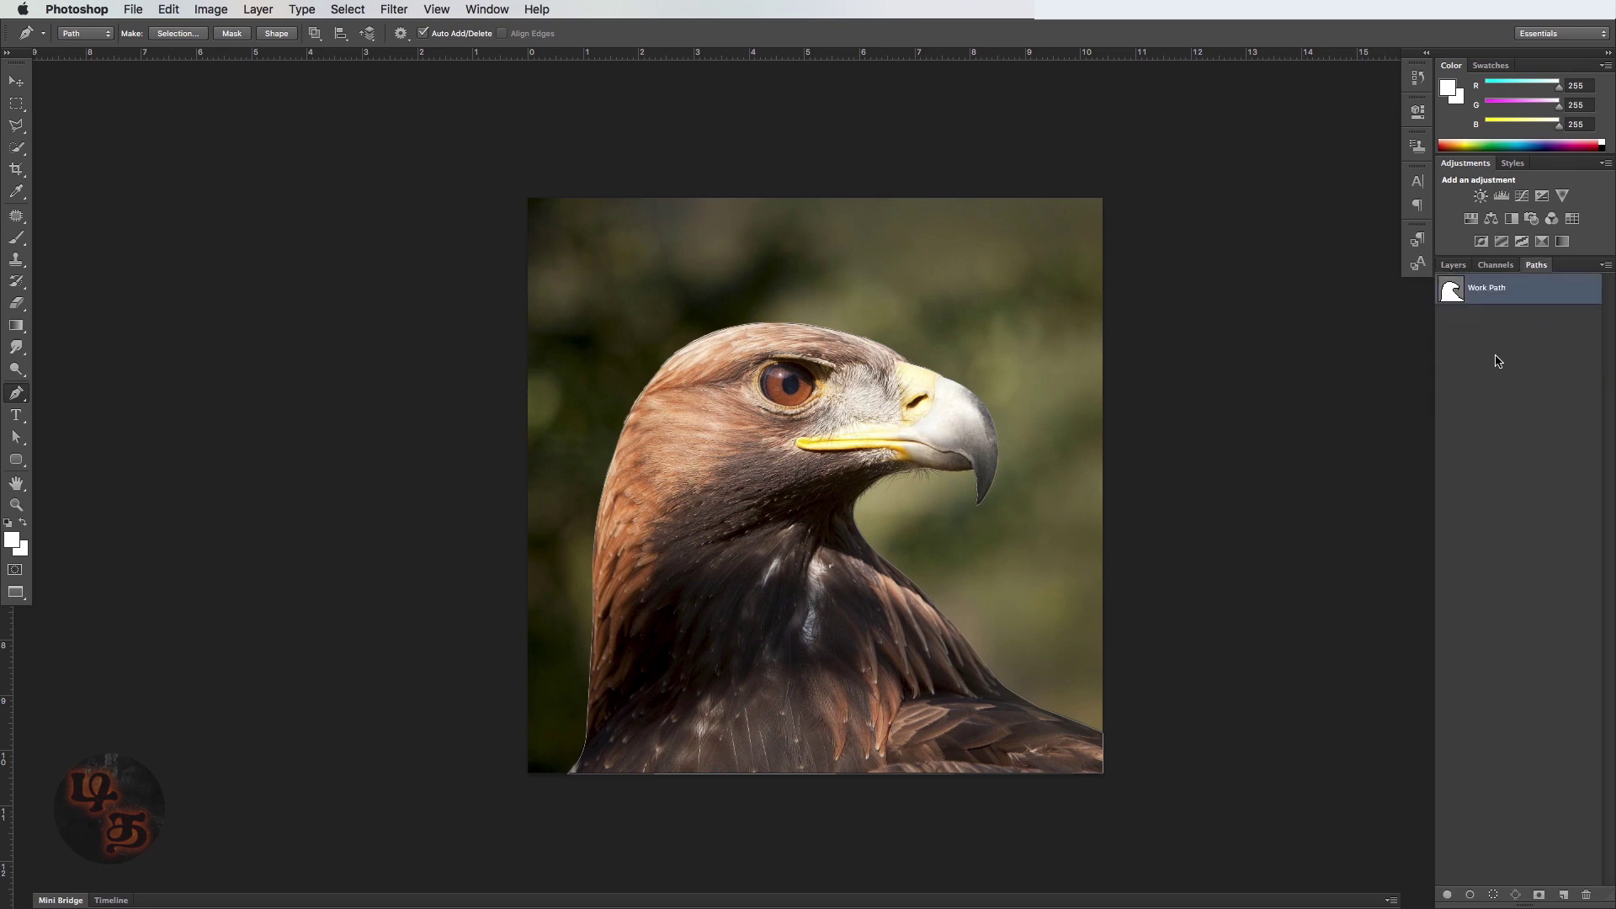
right_click(1458, 297)
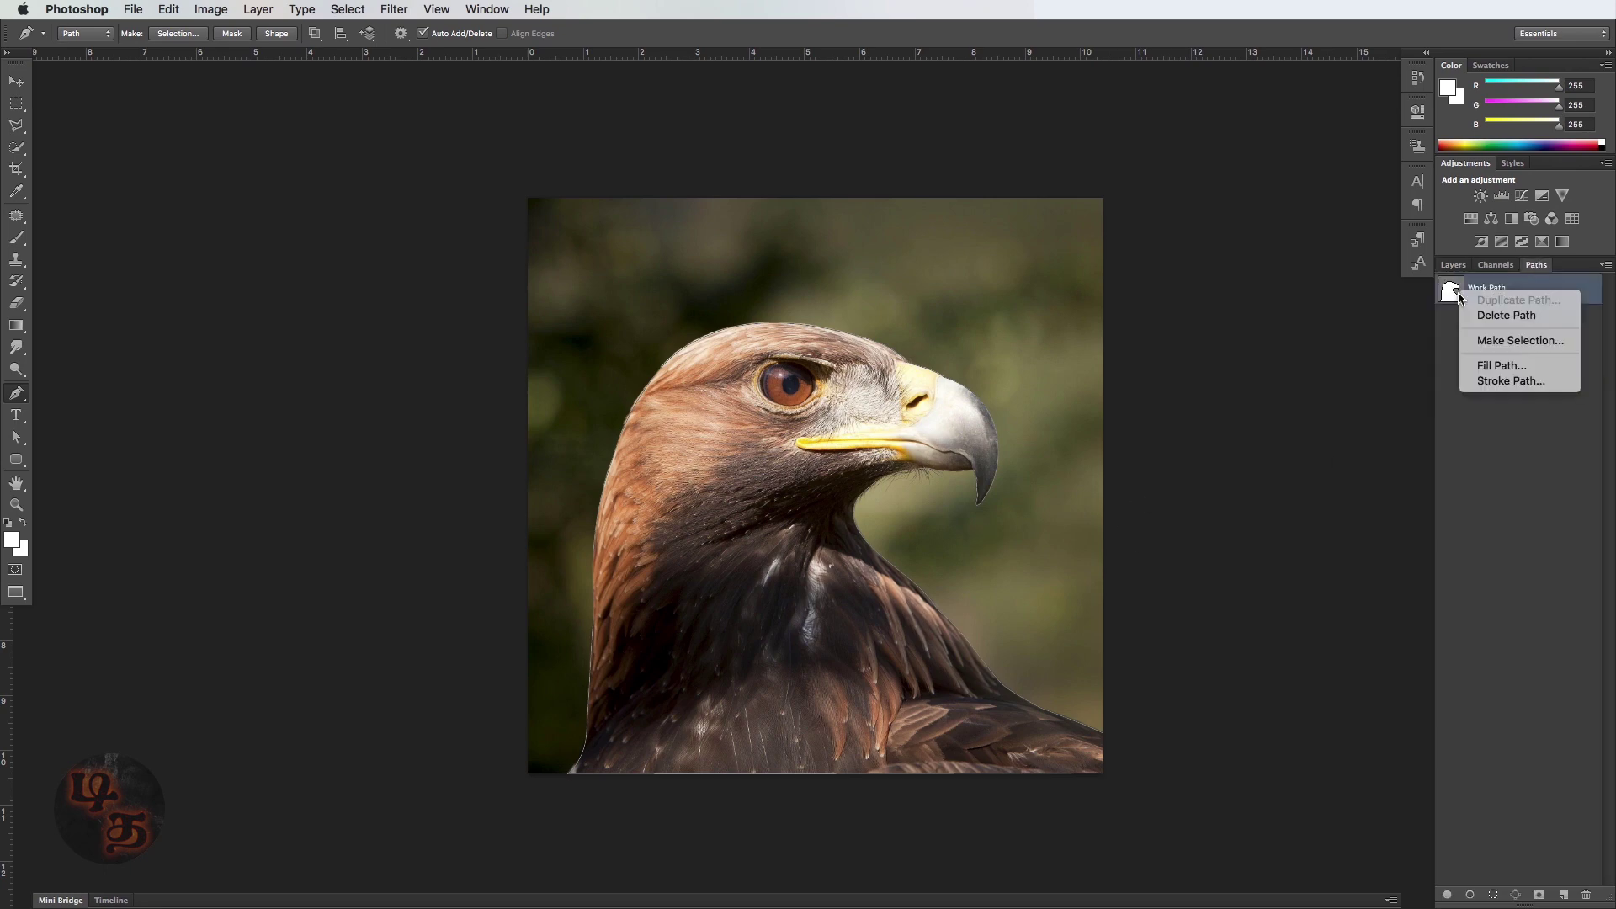
left_click(1481, 339)
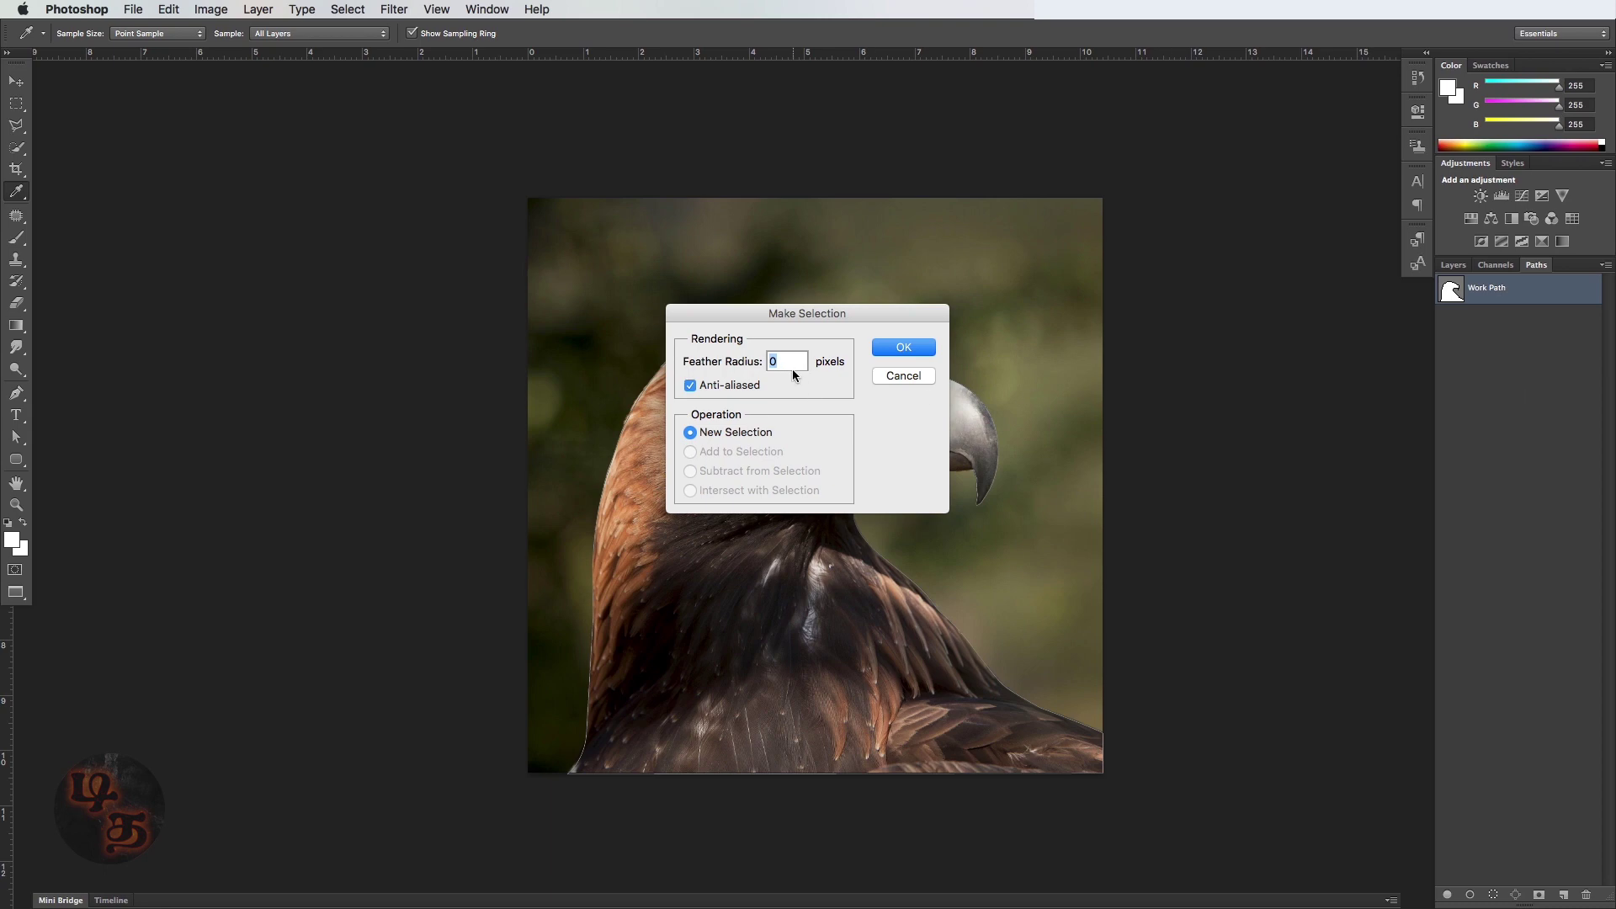
key("Return")
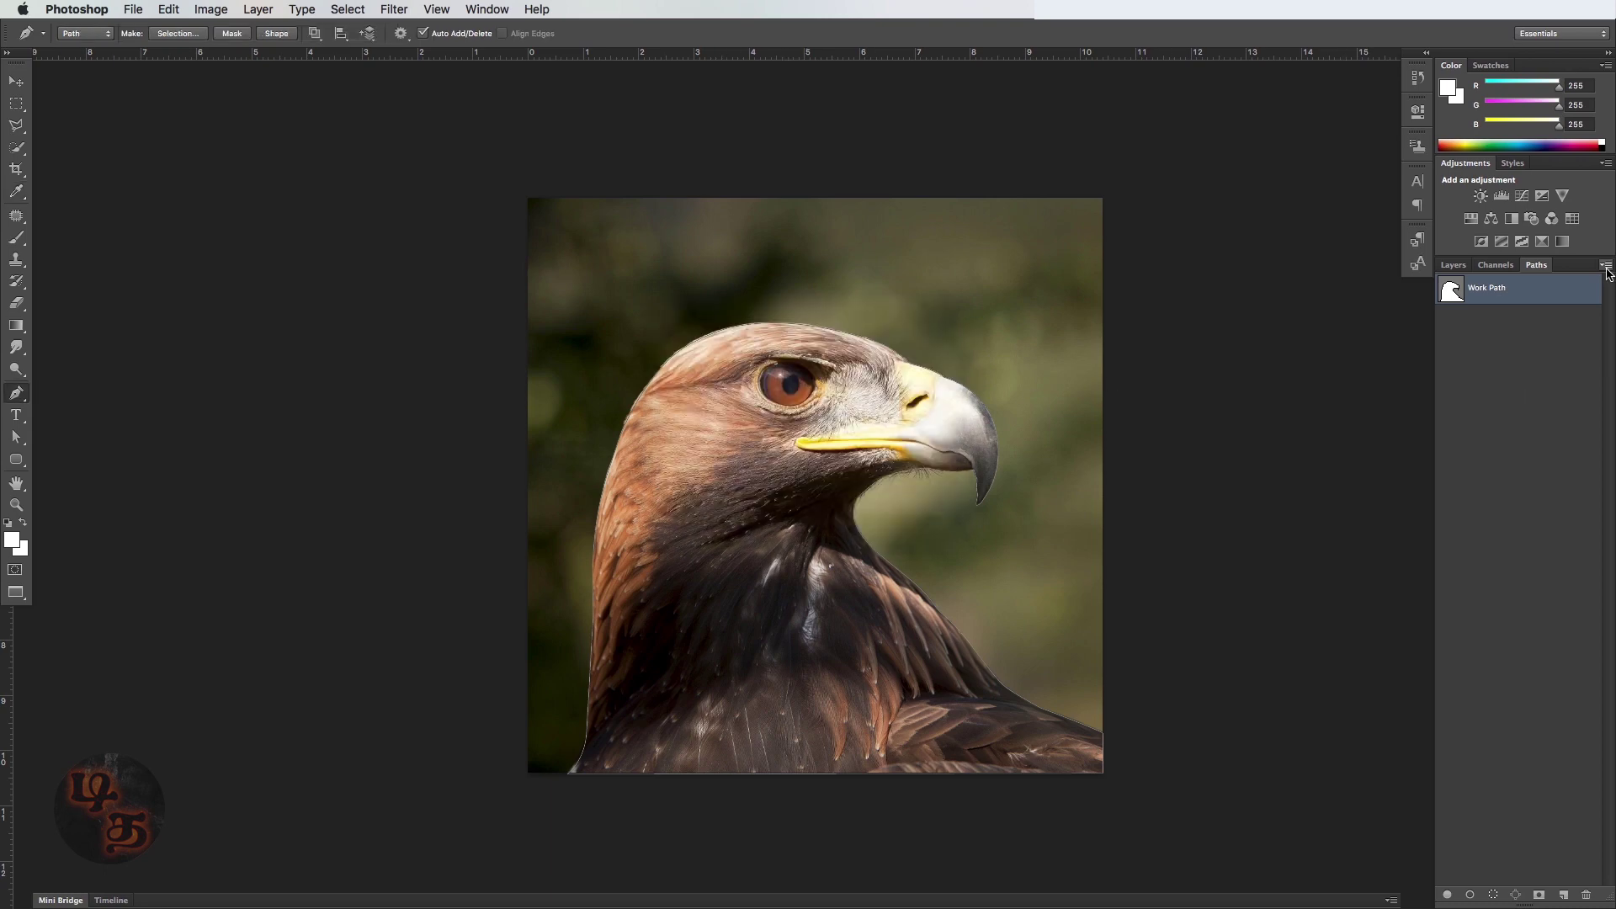
left_click(1452, 265)
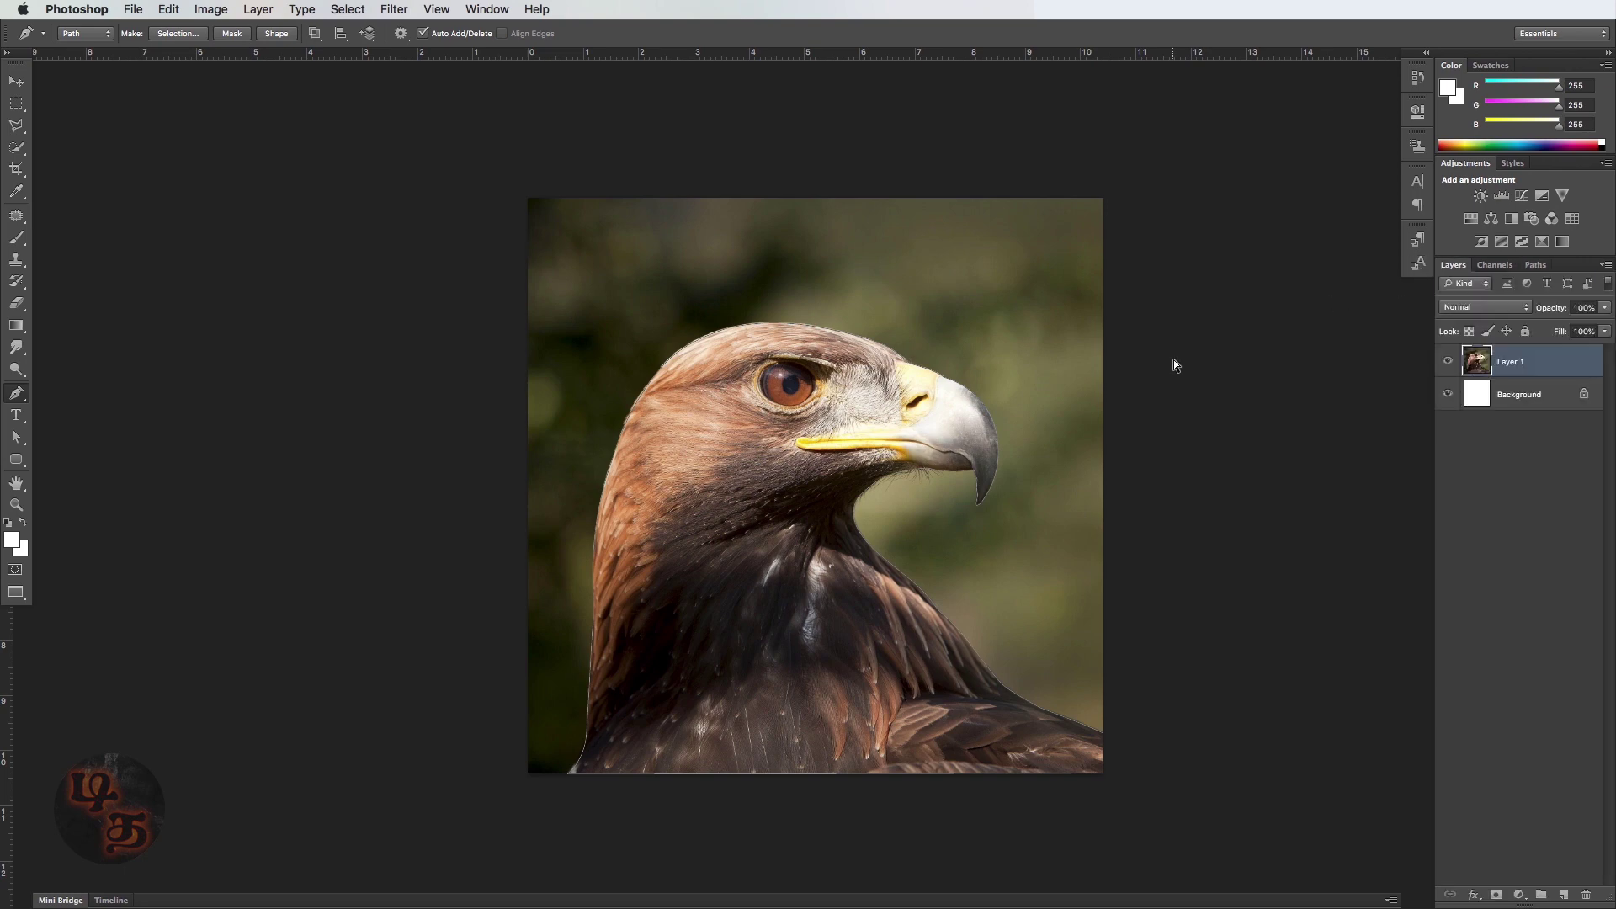
Step: Load the eagle path as a selection on Layer 1 and open Refine Edge for it
key("super+Return")
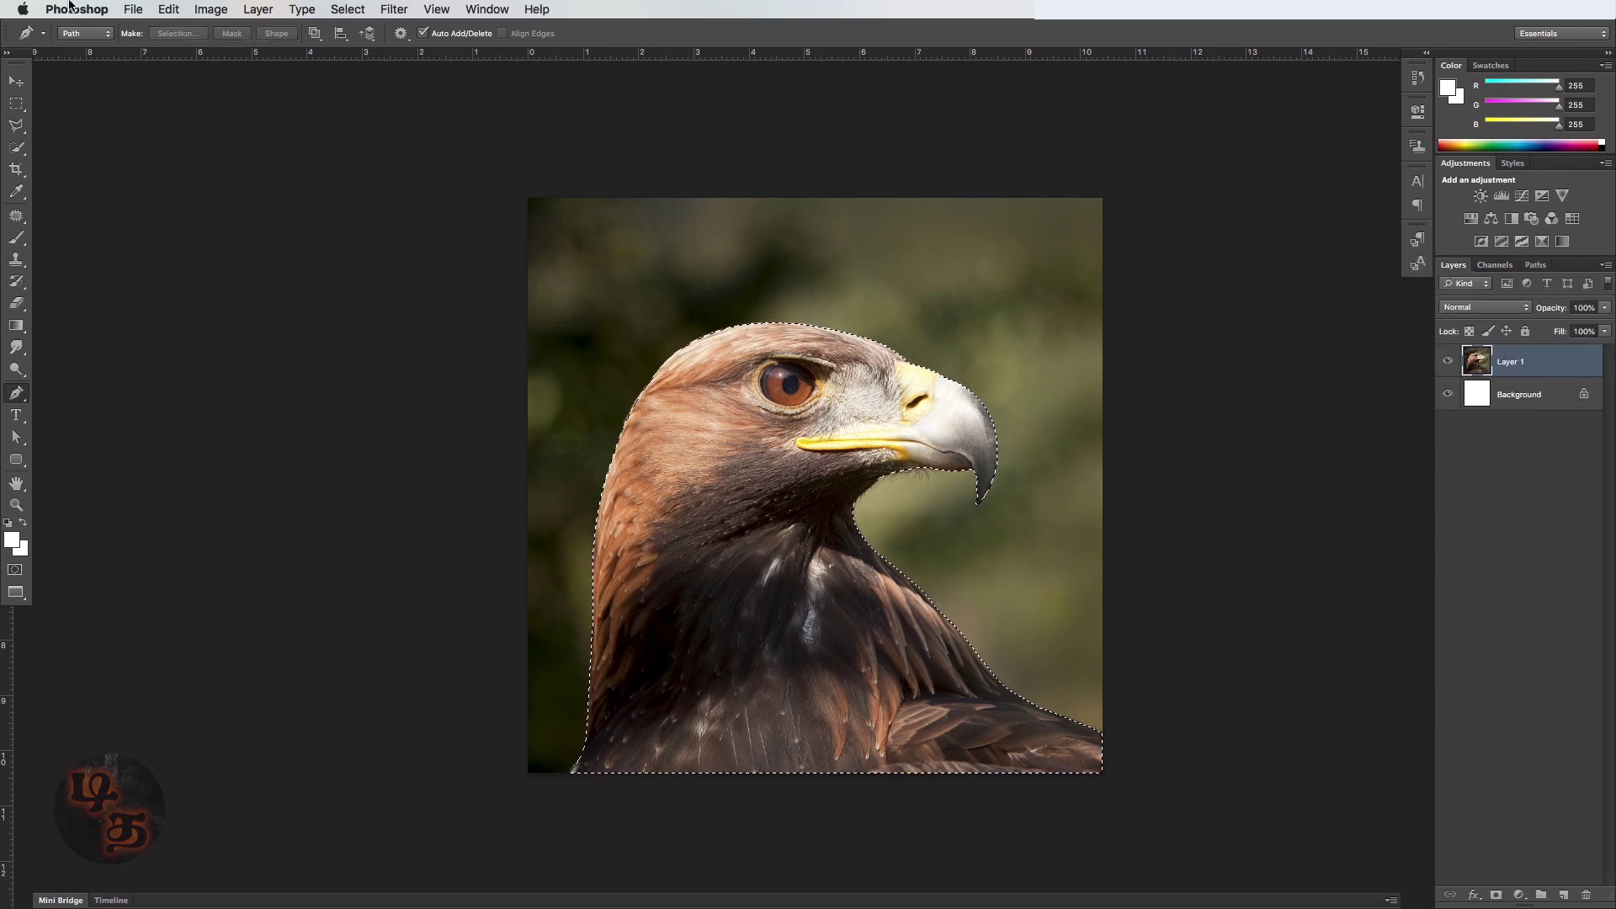
left_click(345, 9)
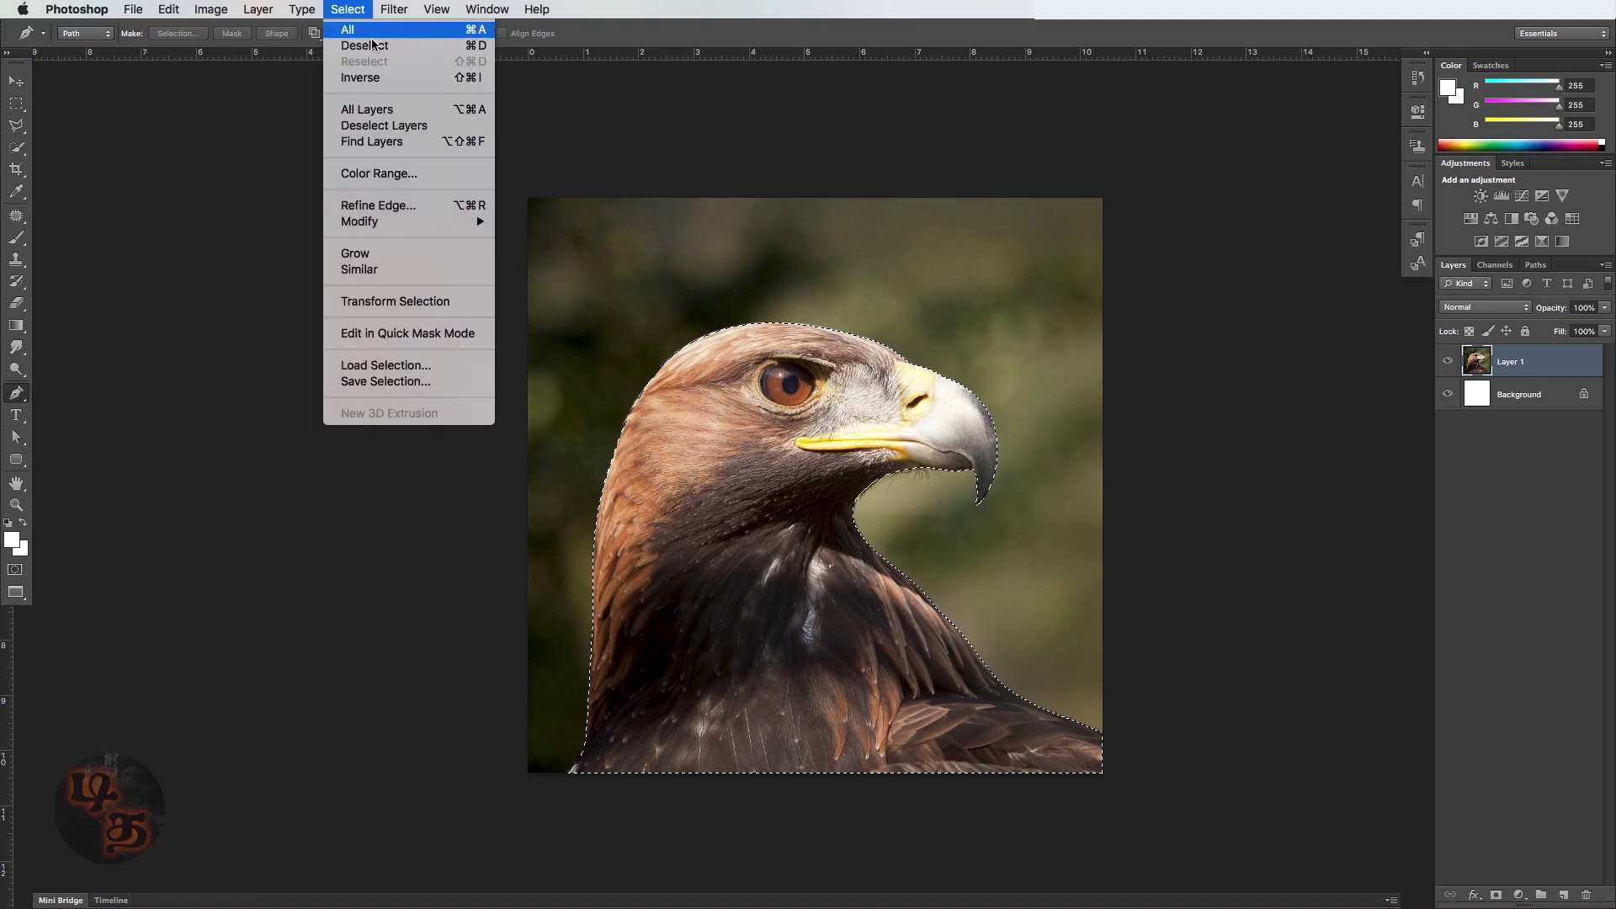
left_click(443, 210)
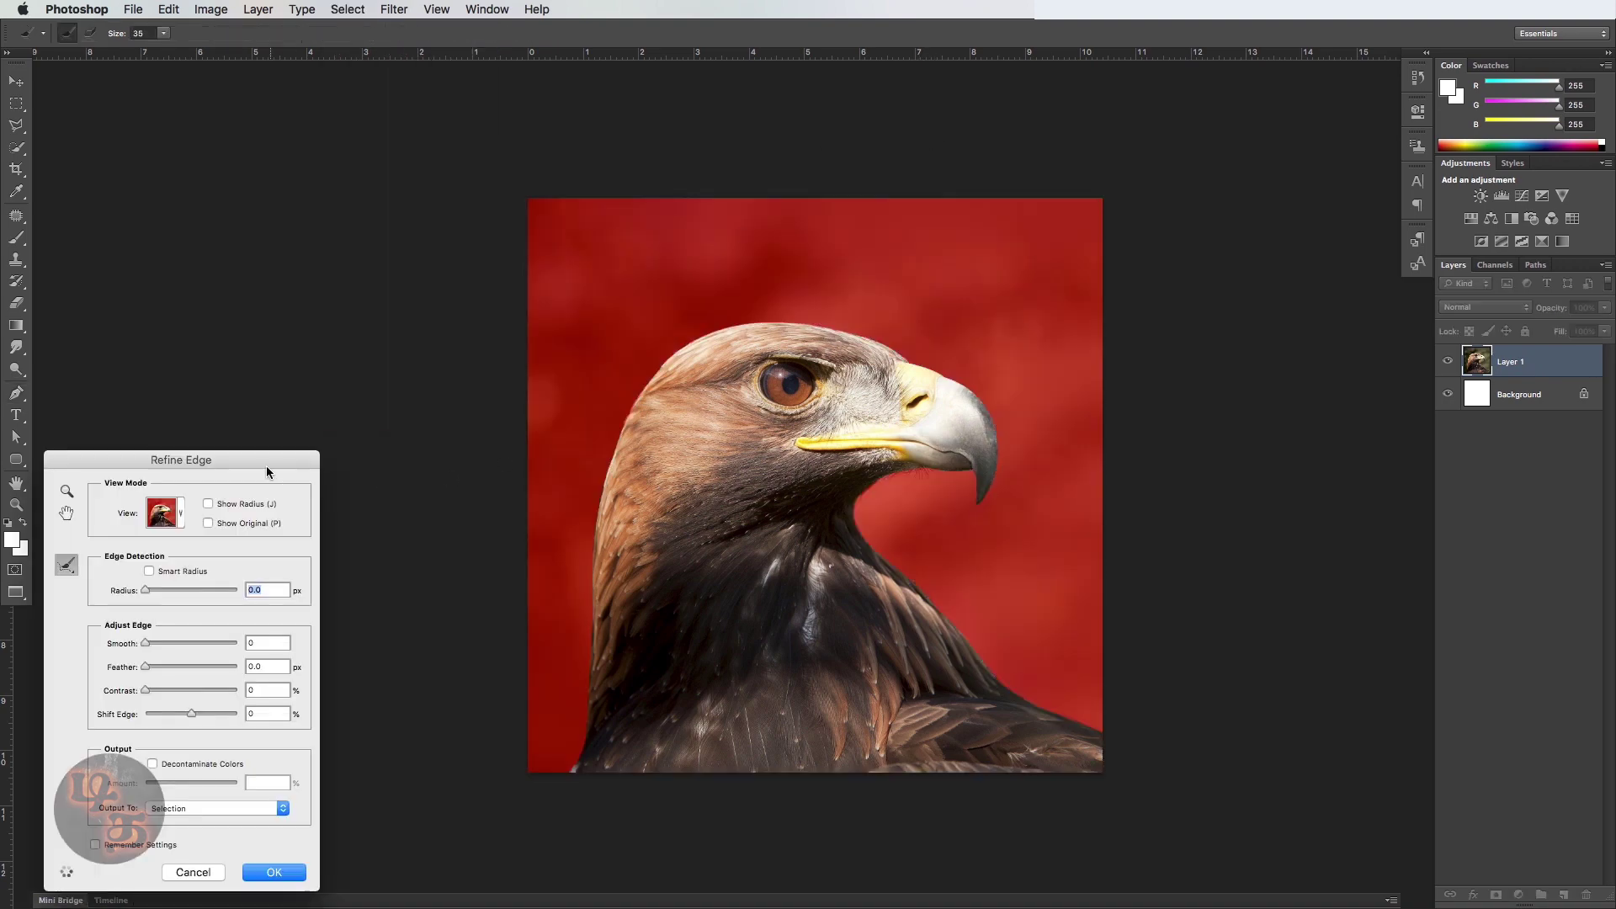
left_click_drag(266, 466, 538, 286)
Step: Brush over the fine feathers under the beak and along the throat with the Refine Radius tool at size 50
scroll(875, 486, "up", 8)
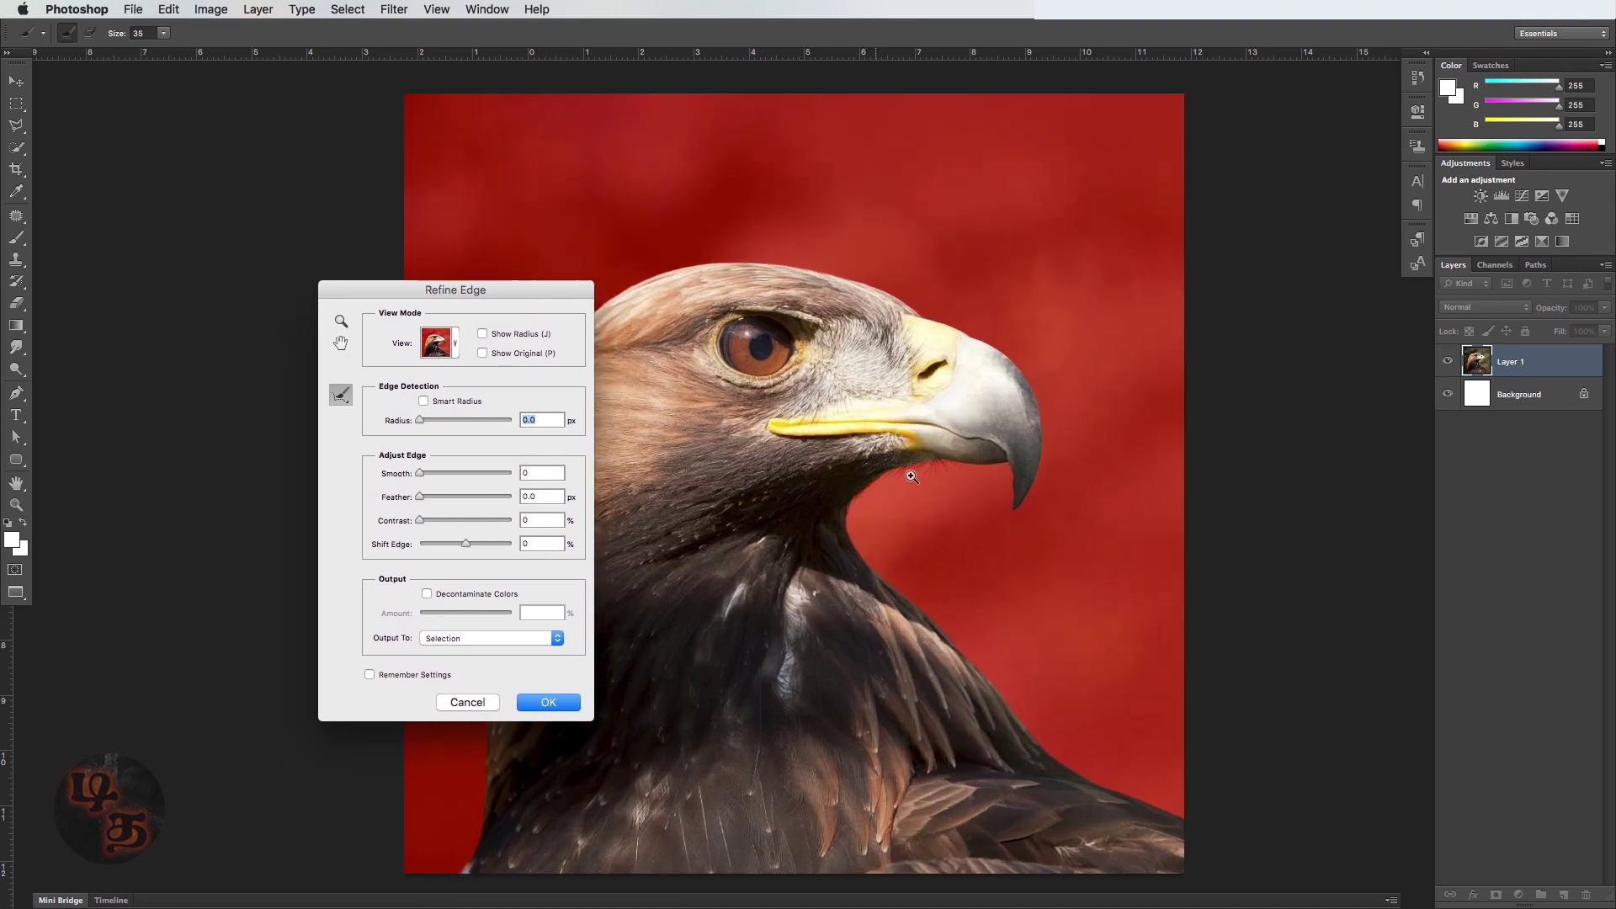
scroll(946, 469, "up", 2)
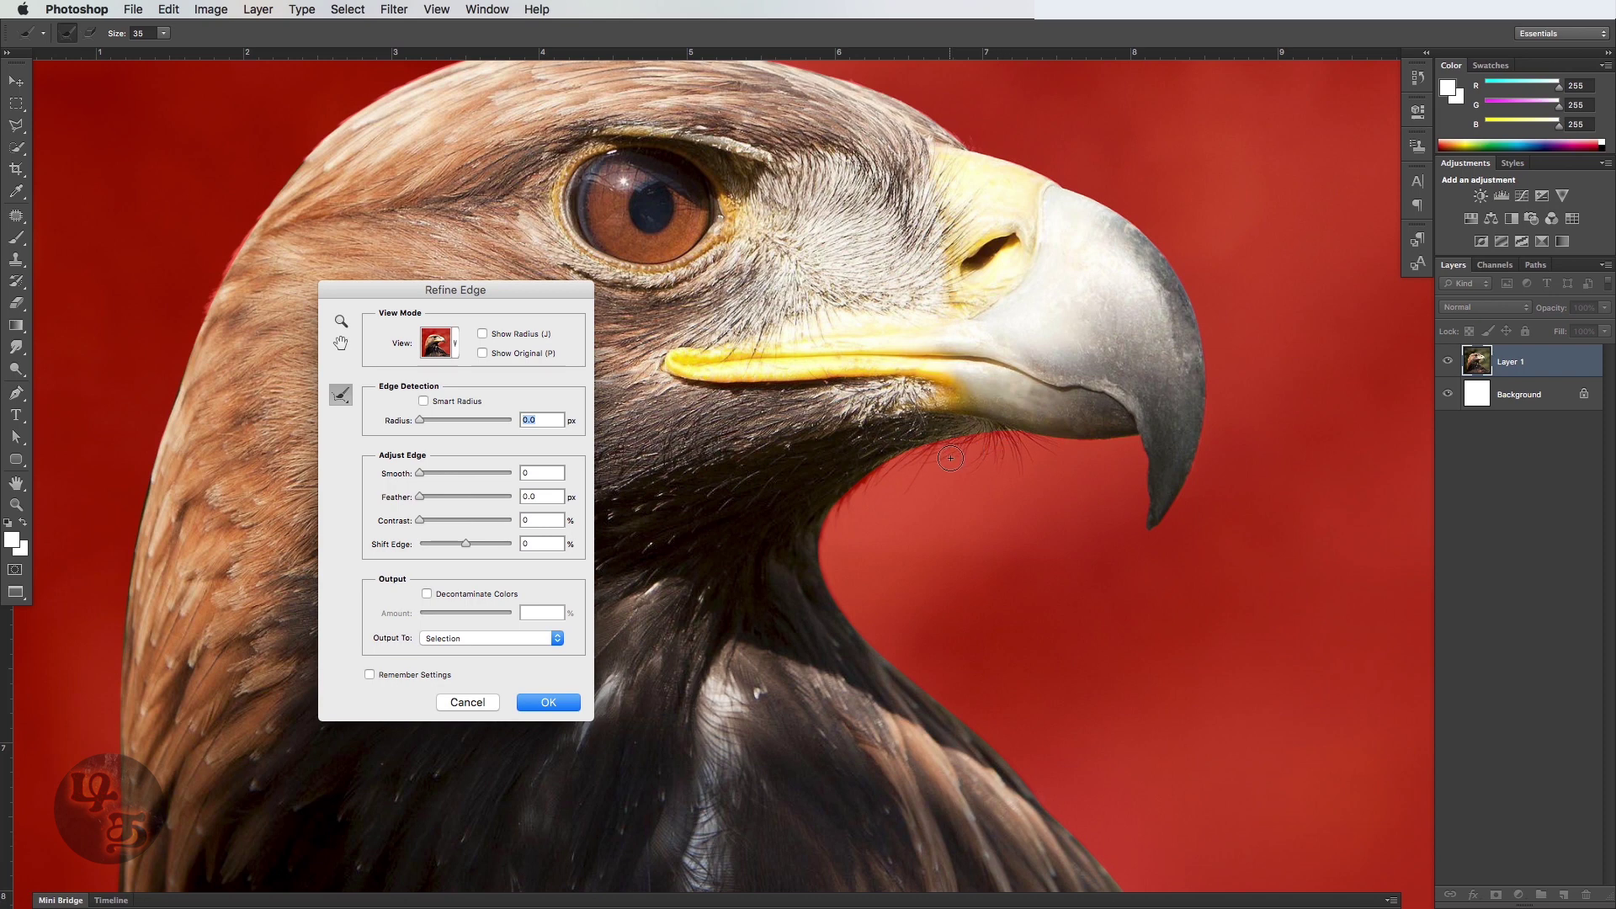
key("bracketright")
mouse_move(1033, 451)
left_mouse_down()
mouse_move(1001, 434)
mouse_move(1008, 454)
mouse_move(961, 441)
mouse_move(841, 506)
left_mouse_up()
Step: Set the edge radius to 2 px, smooth to 1 and contrast to 7%, and shift the edge slightly inward
double_click(548, 419)
type("2")
left_click_drag(474, 237, 697, 281)
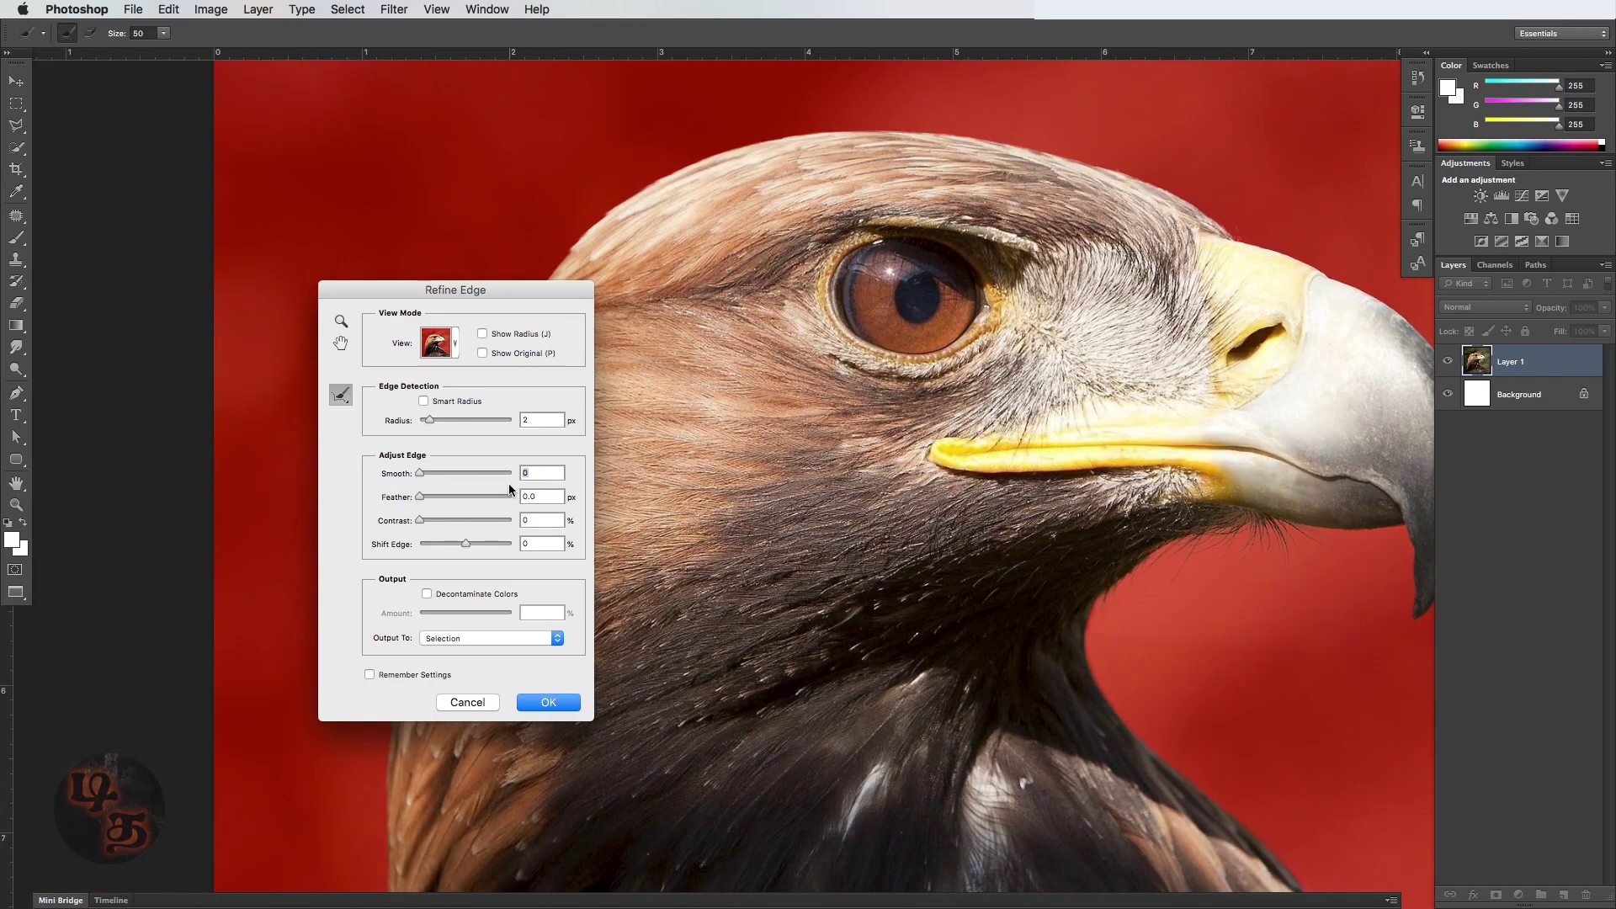
type("4")
left_click_drag(543, 470, 511, 472)
type("1")
left_click_drag(429, 520, 431, 525)
type("7")
left_click_drag(467, 545, 460, 546)
Step: Decontaminate the edge colors at 50% and output the eagle to a new layer with a layer mask
left_click(427, 593)
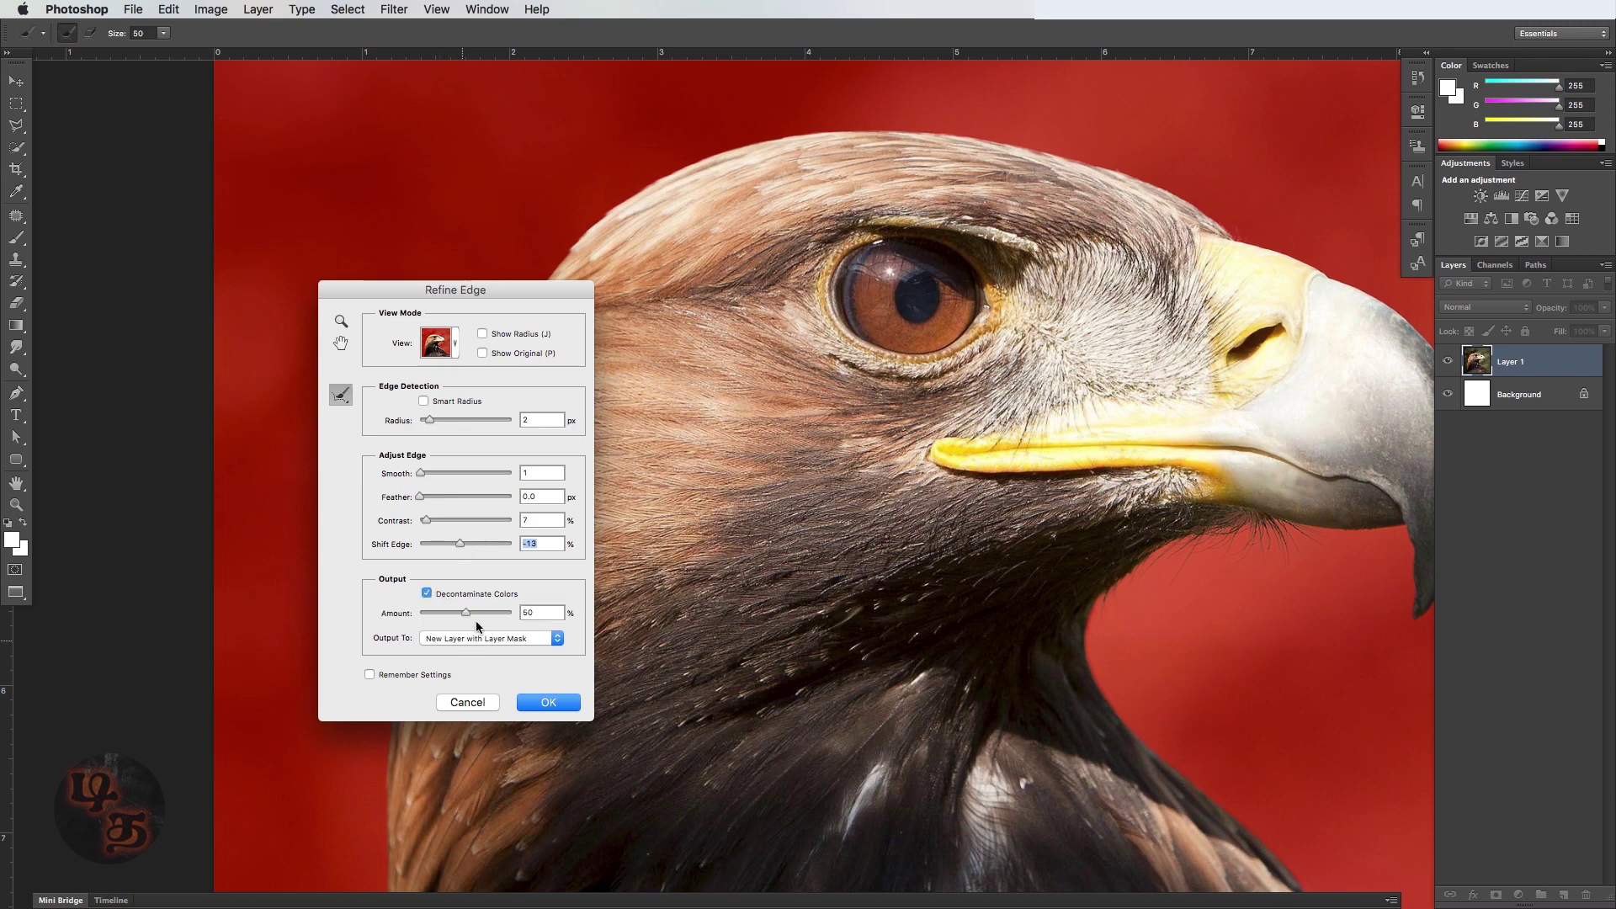
left_click(548, 702)
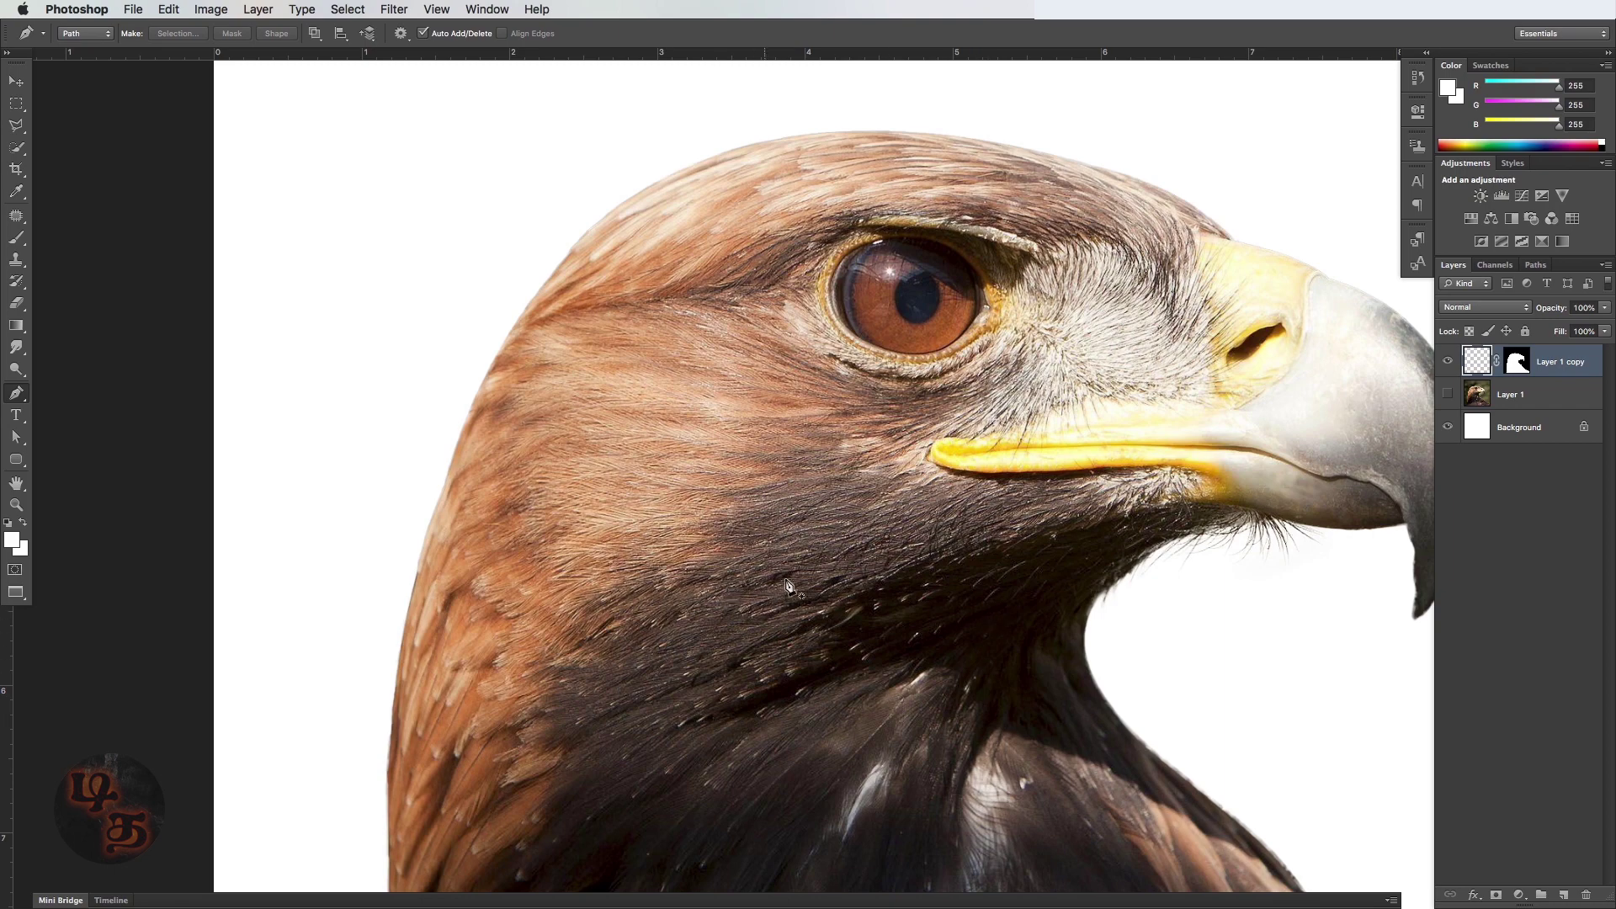
key("super+0")
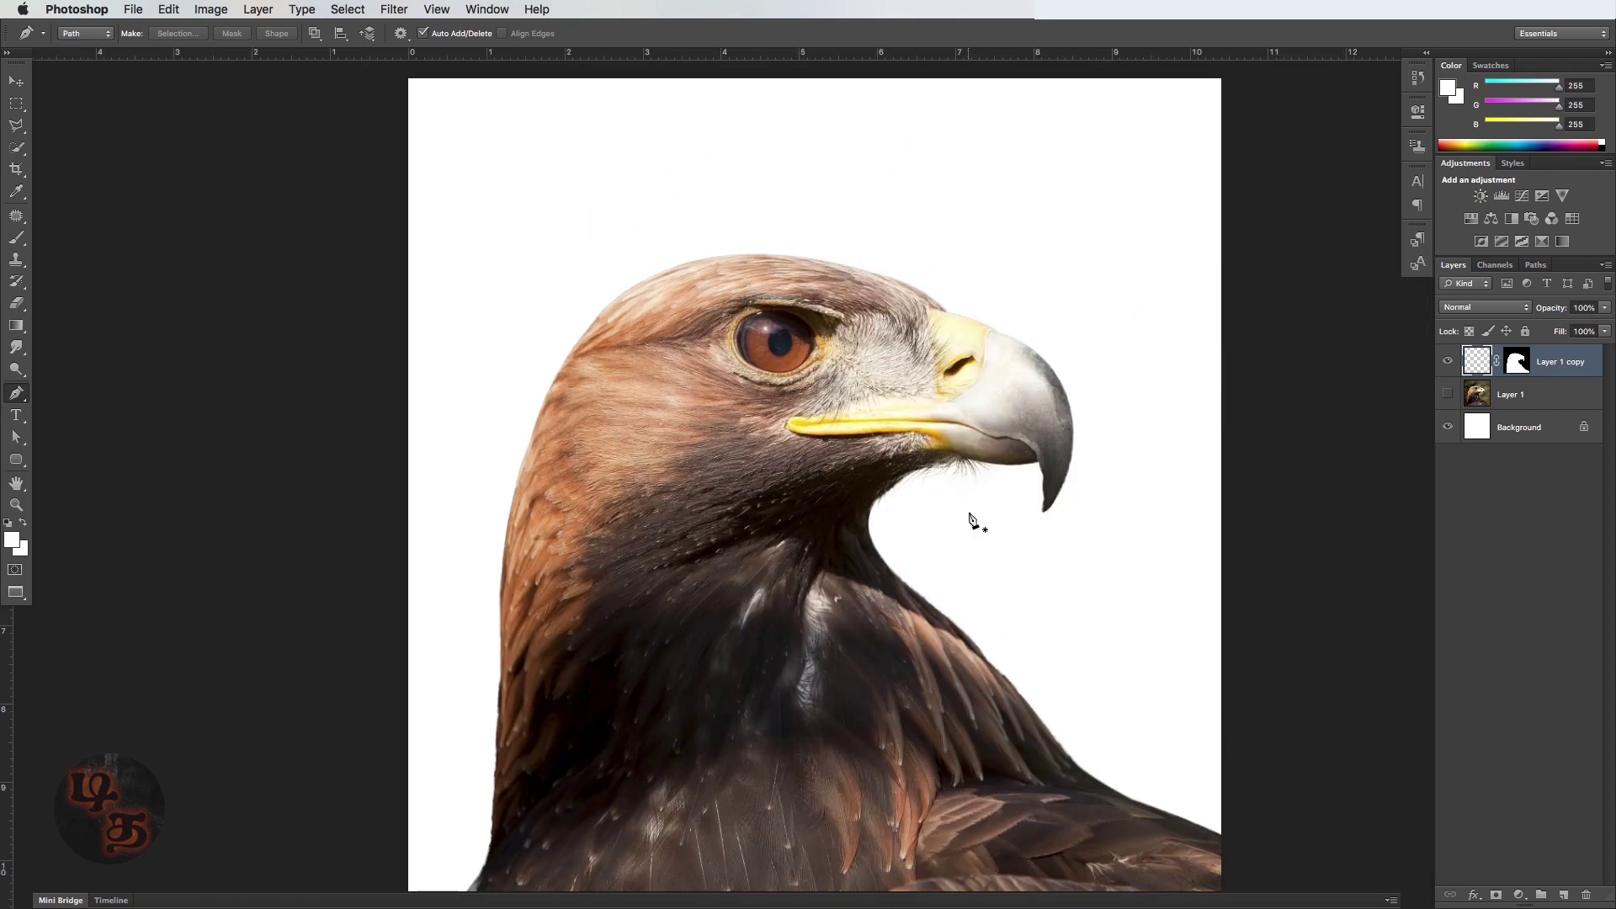
key("v")
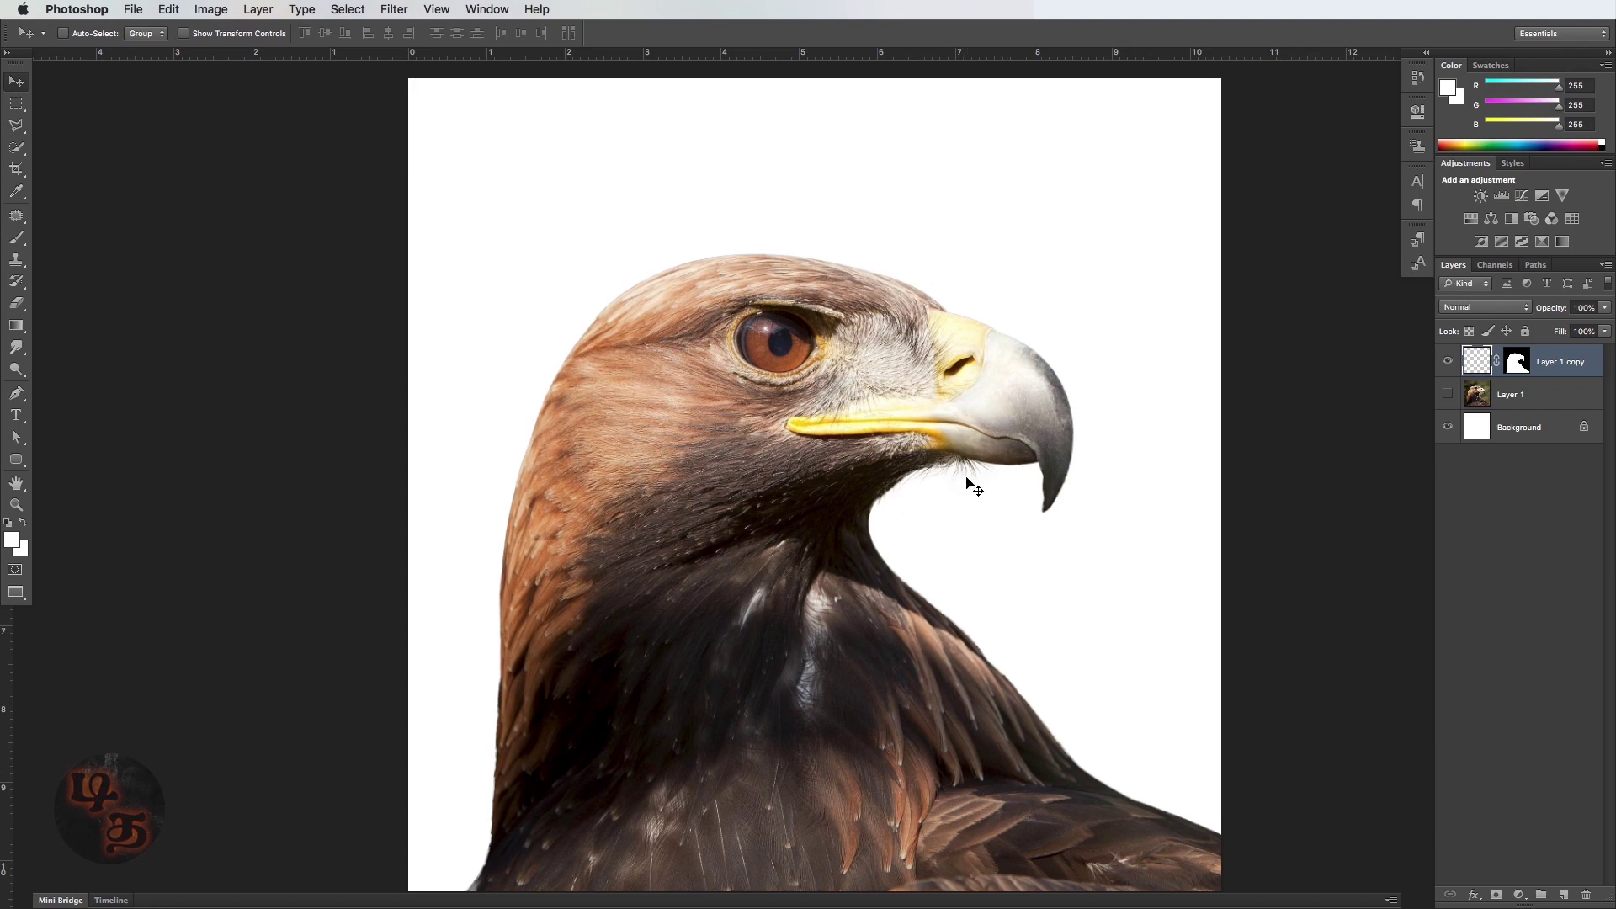
left_click_drag(977, 475, 1052, 459)
left_click_drag(941, 482, 859, 493)
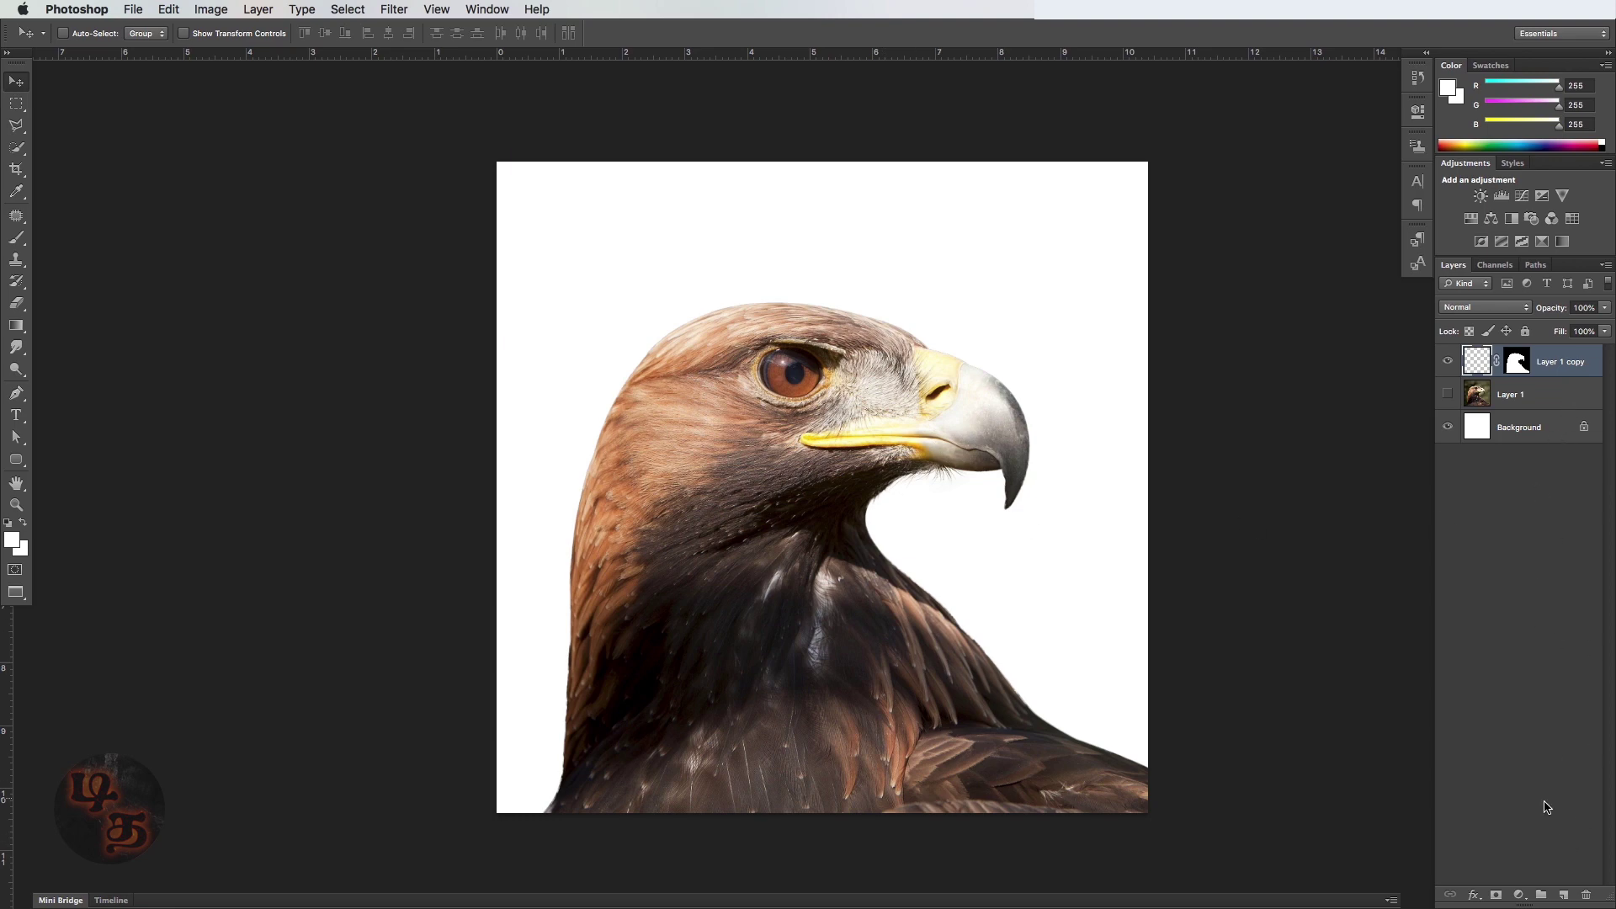
Step: Add a Solid Color fill layer directly above Layer 1, beneath the masked eagle layer
left_click(1519, 896)
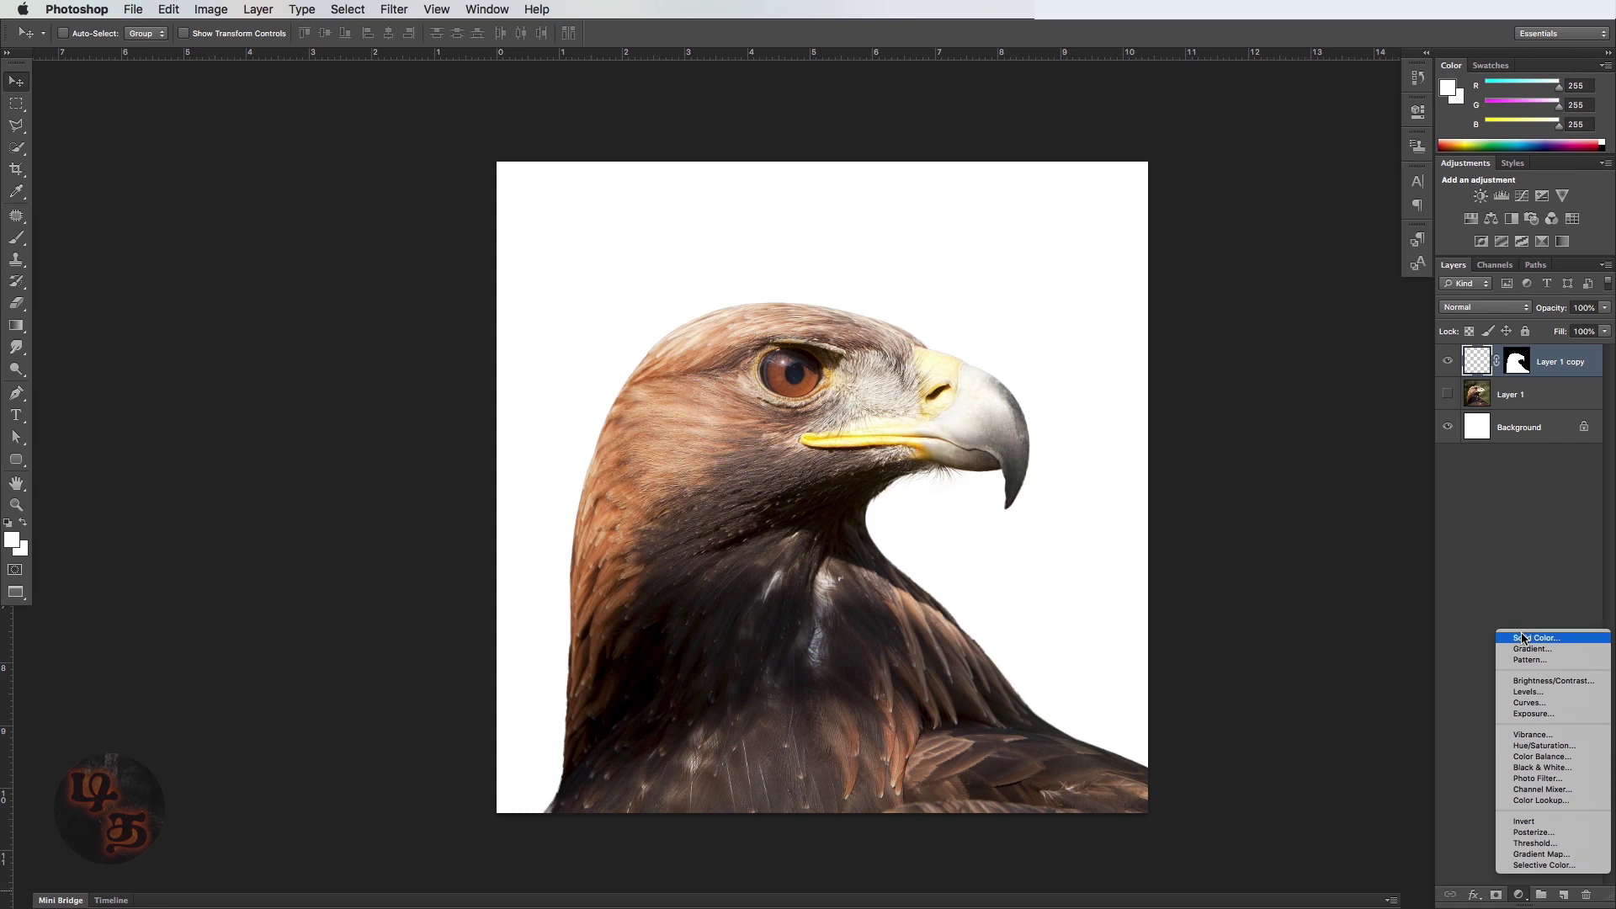
key("Escape")
left_click(1533, 397)
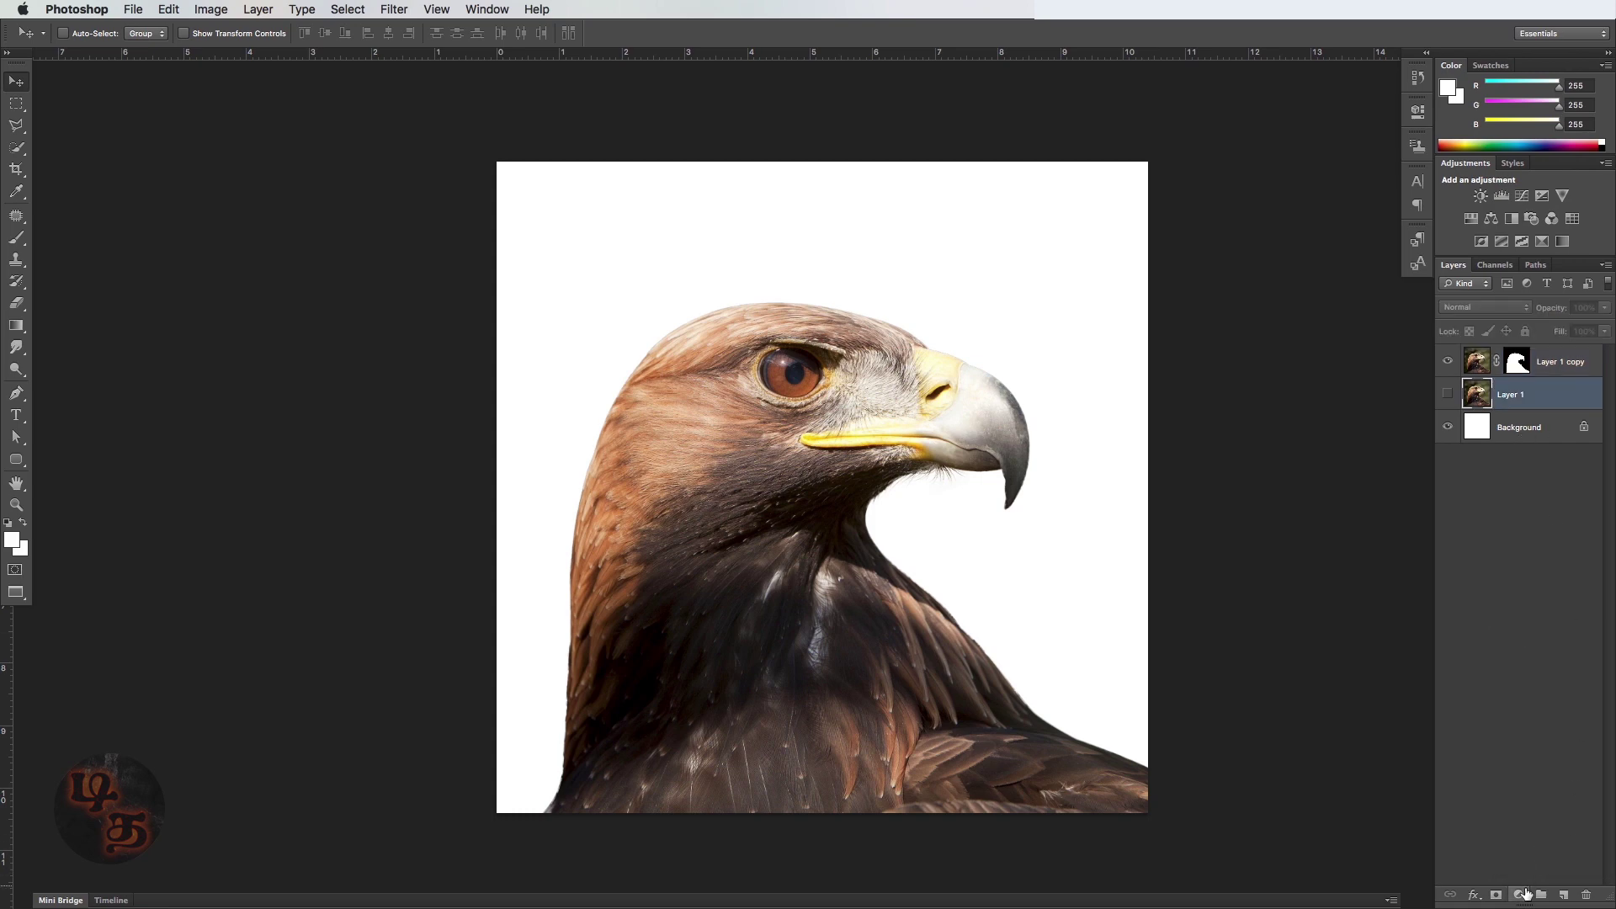
left_click(1520, 895)
left_click(1558, 638)
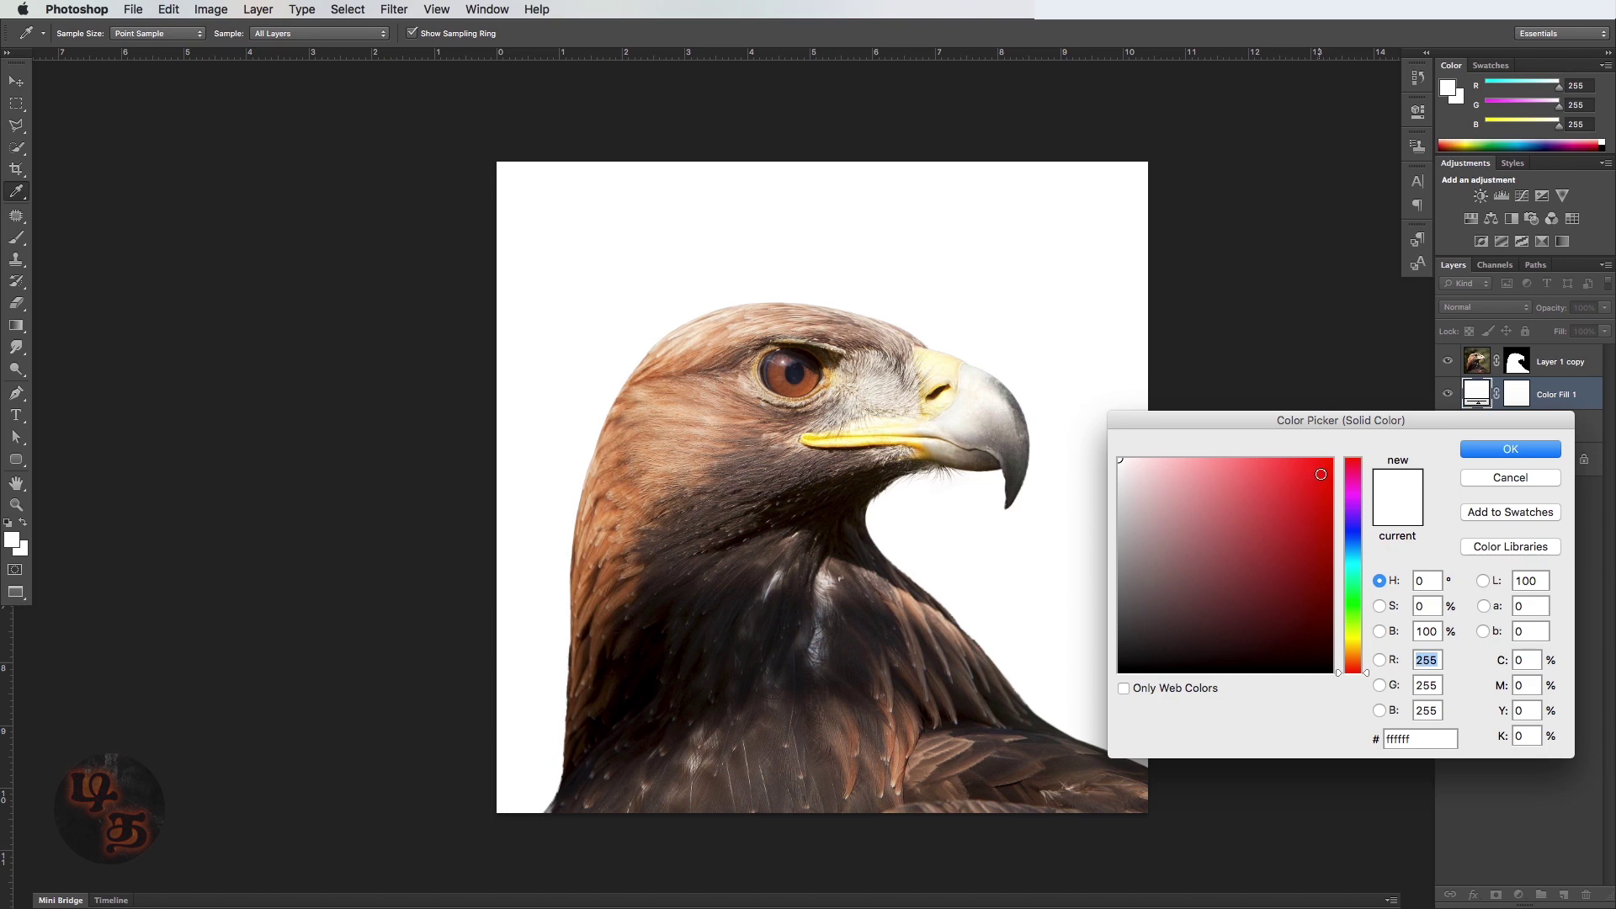
Step: Try red and blue for the background fill, and settle on yellow ffcc00
left_click_drag(1320, 474, 1347, 453)
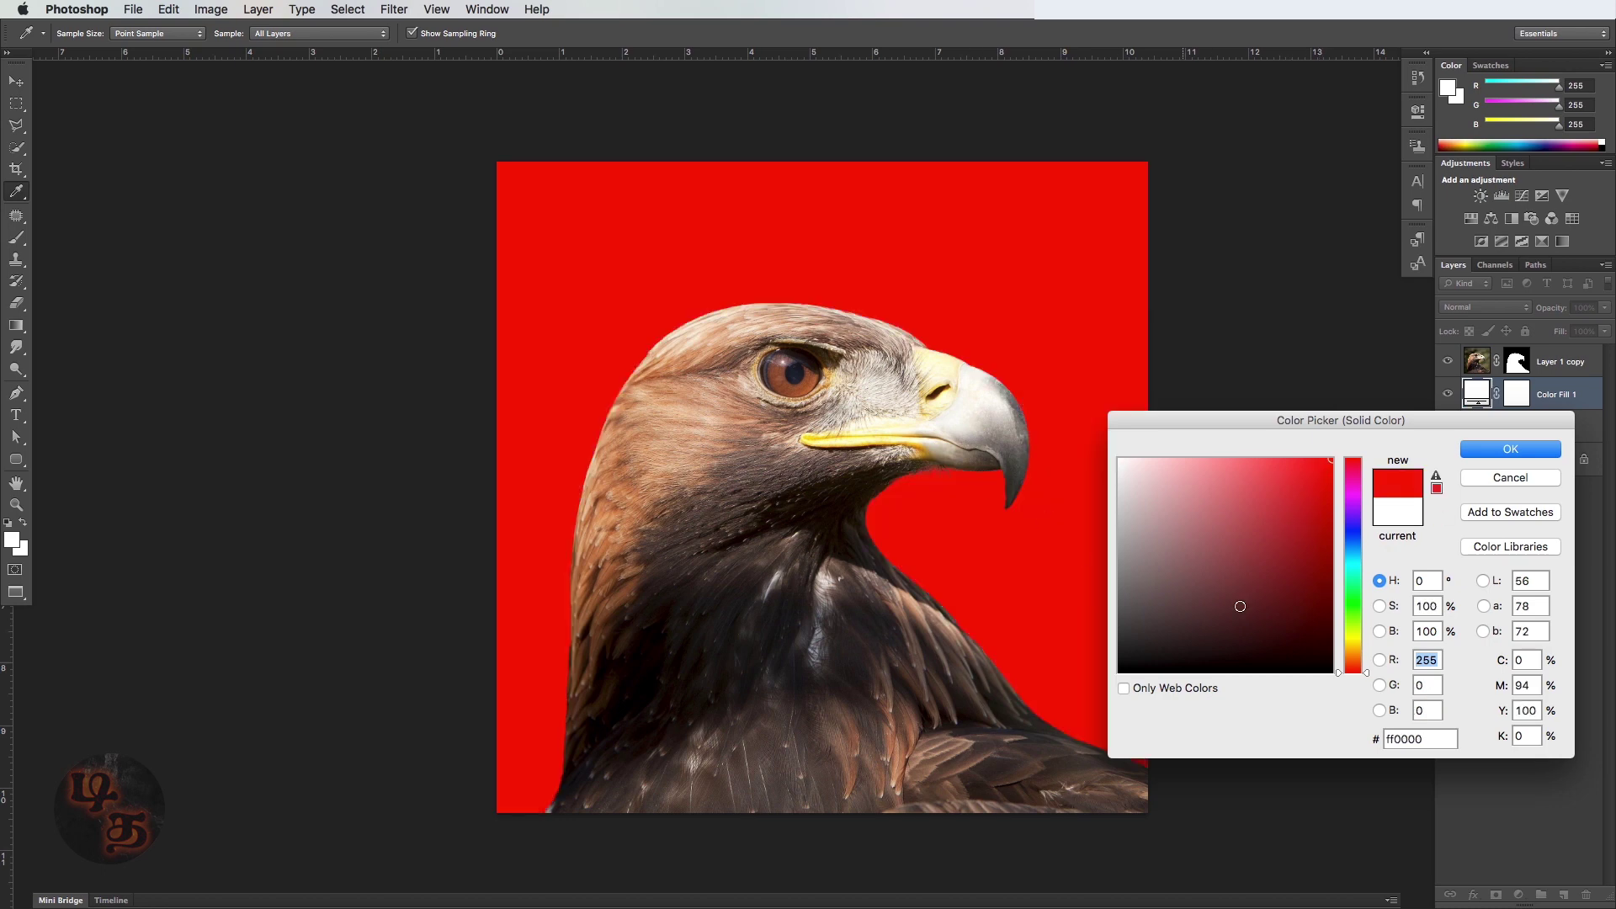
left_click(1353, 541)
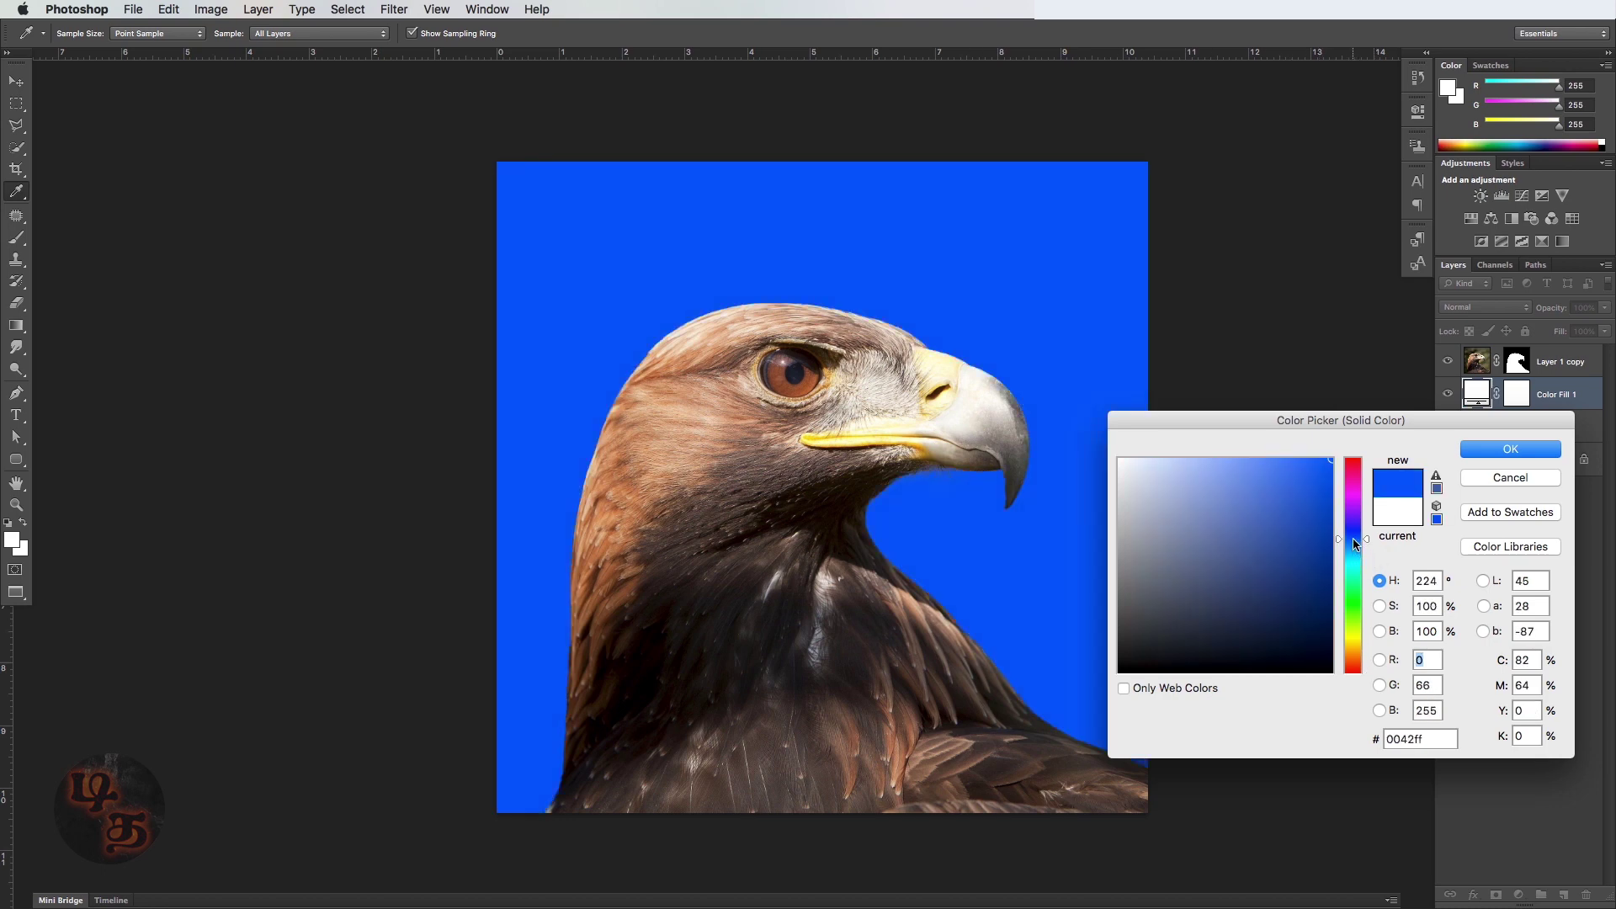
left_click_drag(1354, 544, 1355, 643)
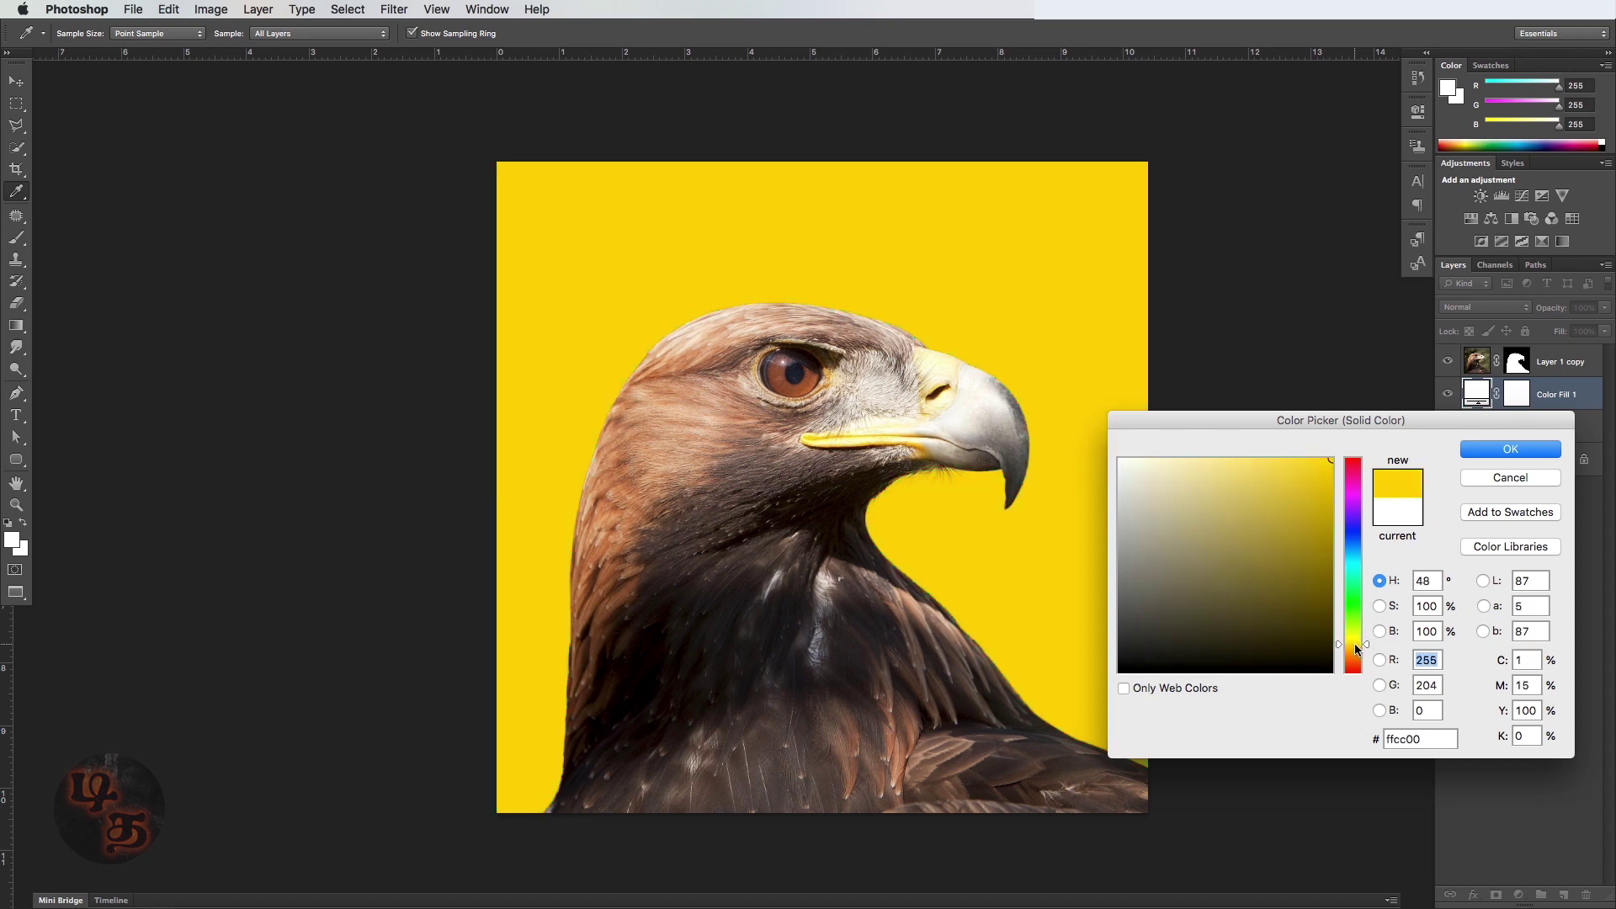
left_click(1508, 448)
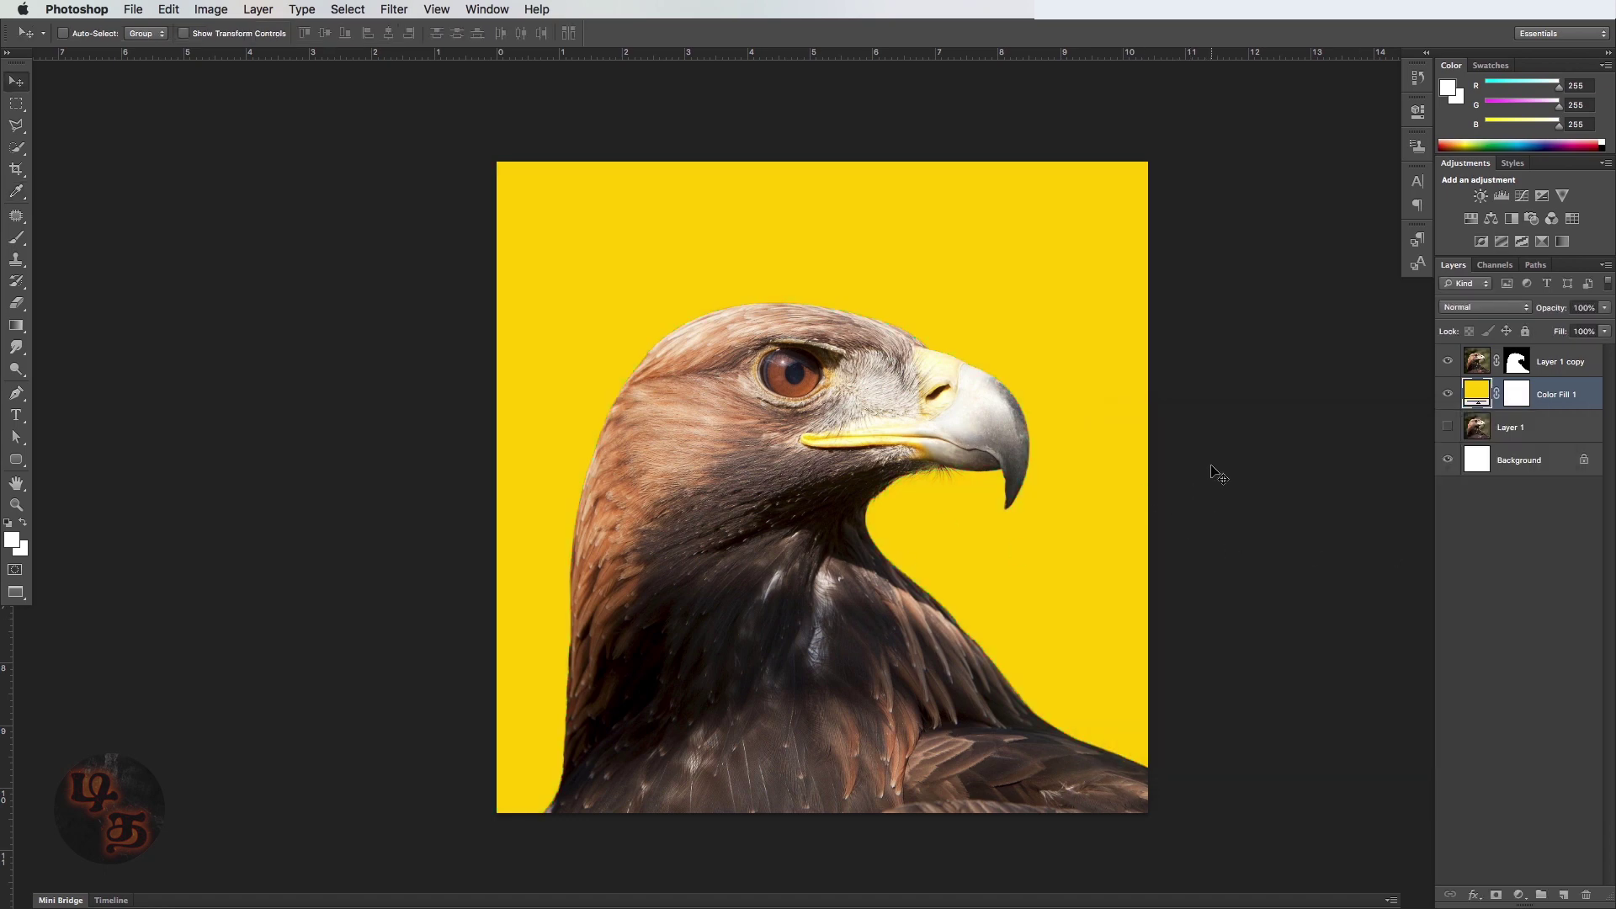